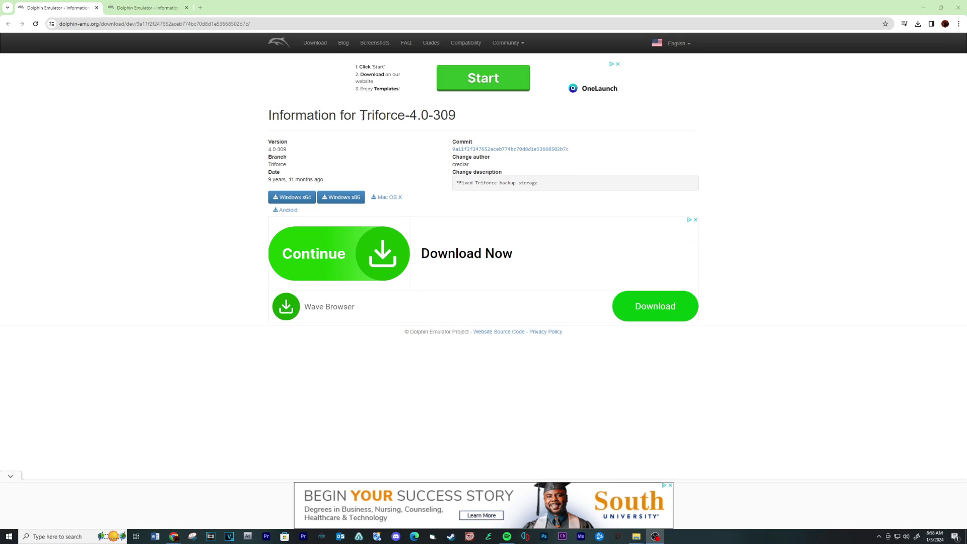
# Step: Download the Windows x64 build of Triforce-4.0-309 and show the downloaded archive in its folder
pyautogui.moveTo(316, 121); pyautogui.dragTo(490, 124)
pyautogui.click(490, 124)
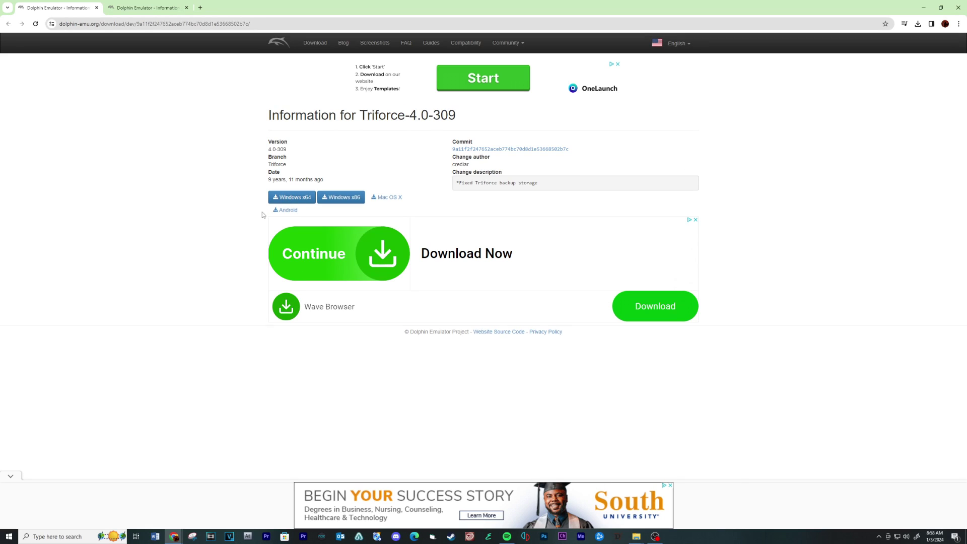
pyautogui.click(298, 198)
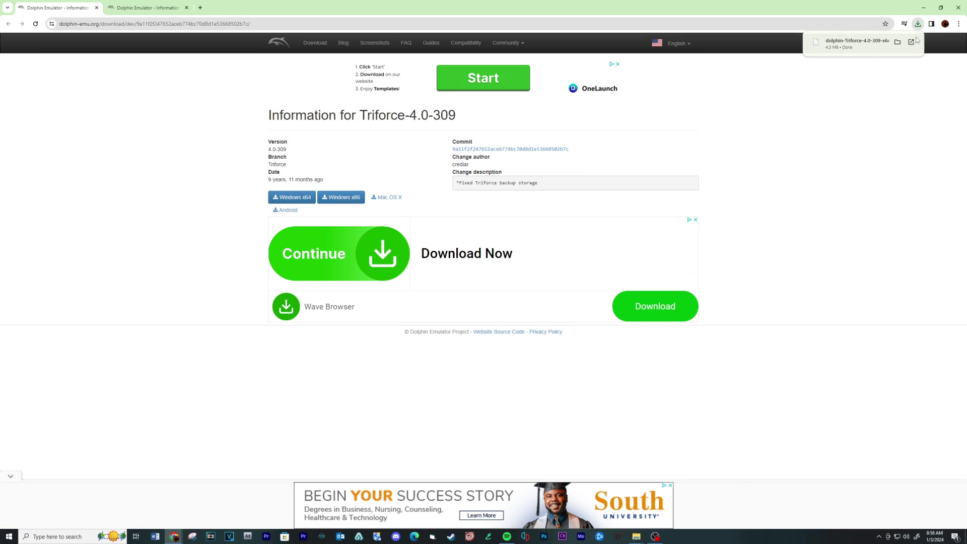
pyautogui.click(898, 42)
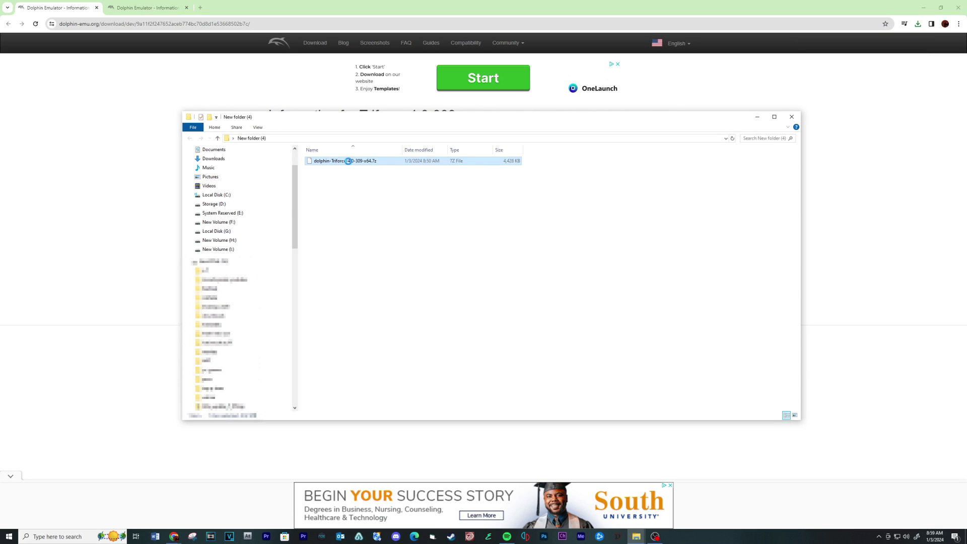
# Step: Extract the dolphin-Triforce-4.0-309-x64.7z archive into the current folder with 7-Zip
pyautogui.rightClick(348, 161)
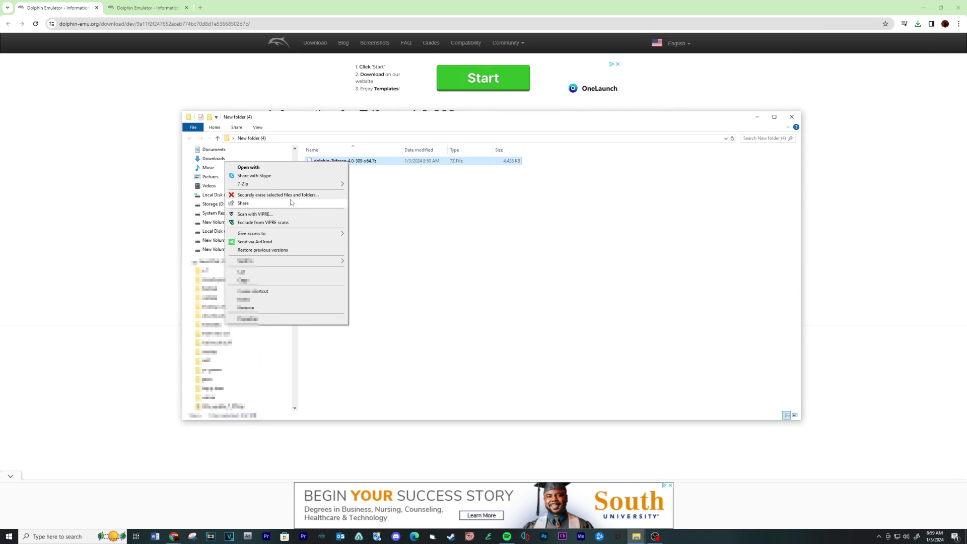
pyautogui.moveTo(302, 185)
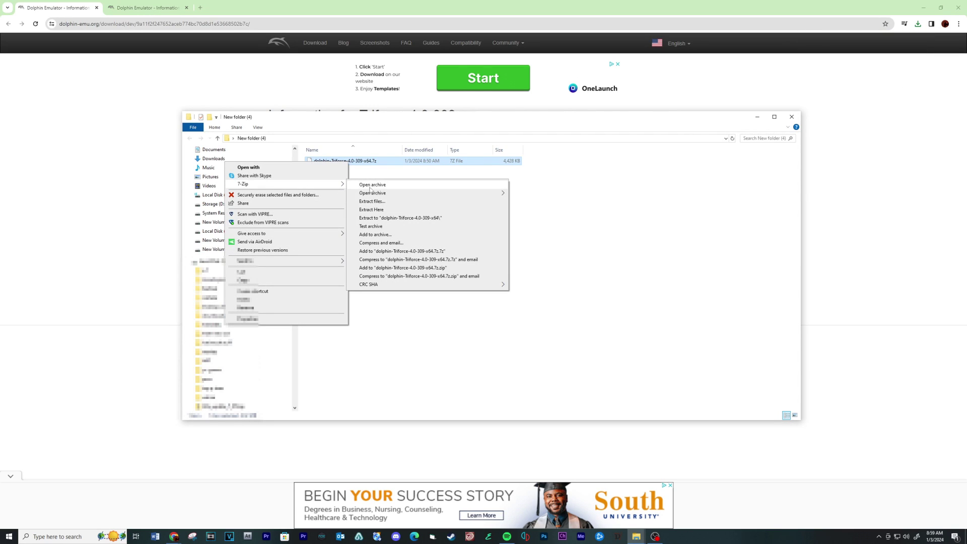
pyautogui.click(365, 211)
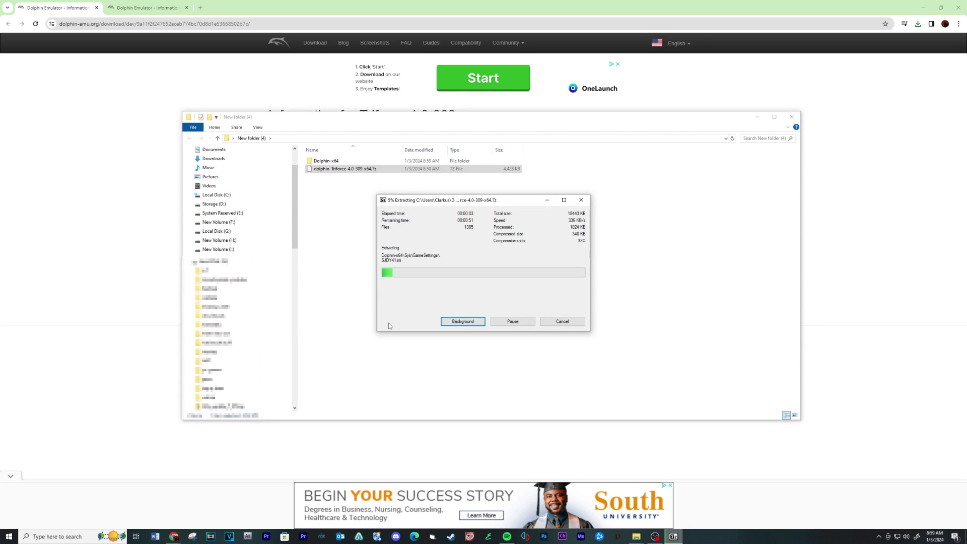
# Step: Rename the extracted Dolphin-x64 folder to dolphin-Triforce-4.0-309, copying the name from the archive
pyautogui.rightClick(345, 172)
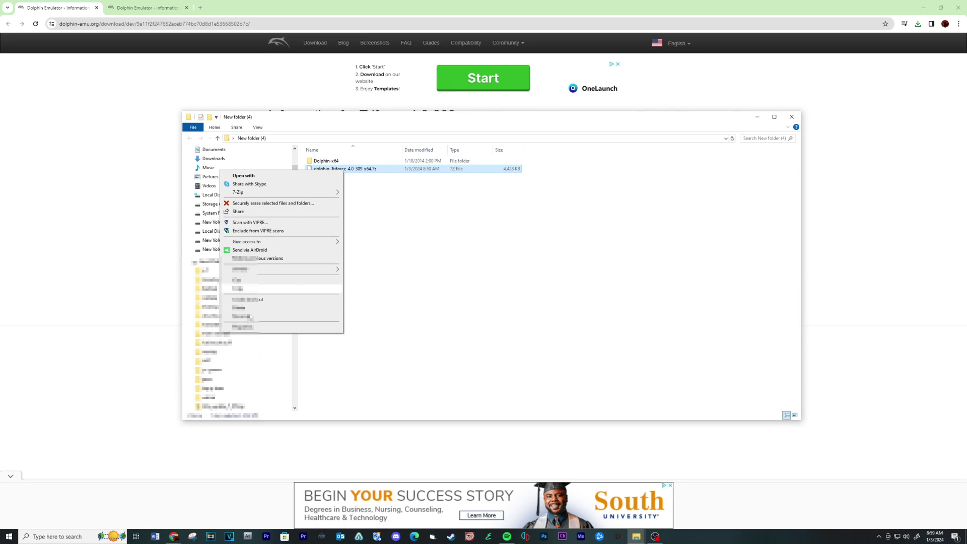
pyautogui.click(240, 316)
pyautogui.moveTo(363, 169); pyautogui.dragTo(312, 172)
pyautogui.rightClick(314, 169)
pyautogui.click(242, 194)
pyautogui.rightClick(322, 161)
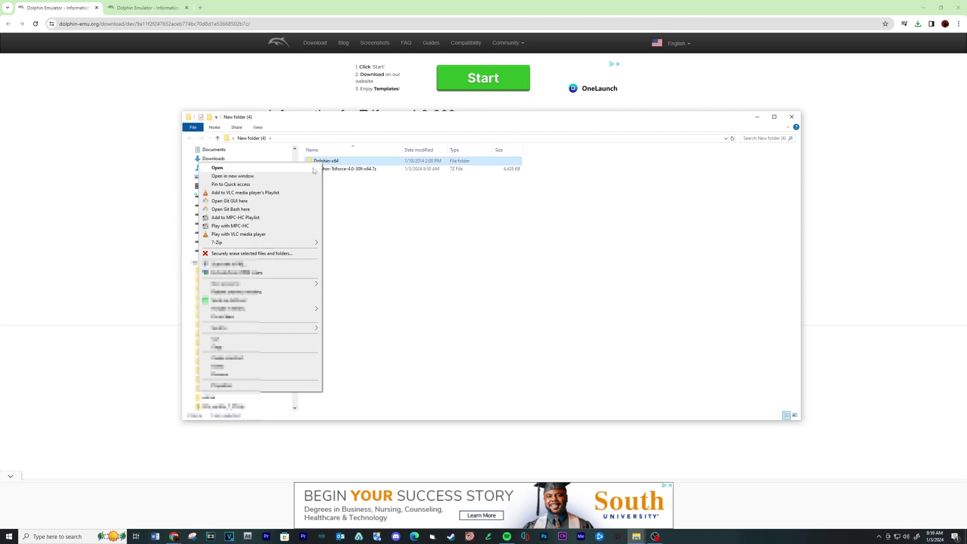
pyautogui.click(227, 374)
pyautogui.rightClick(327, 162)
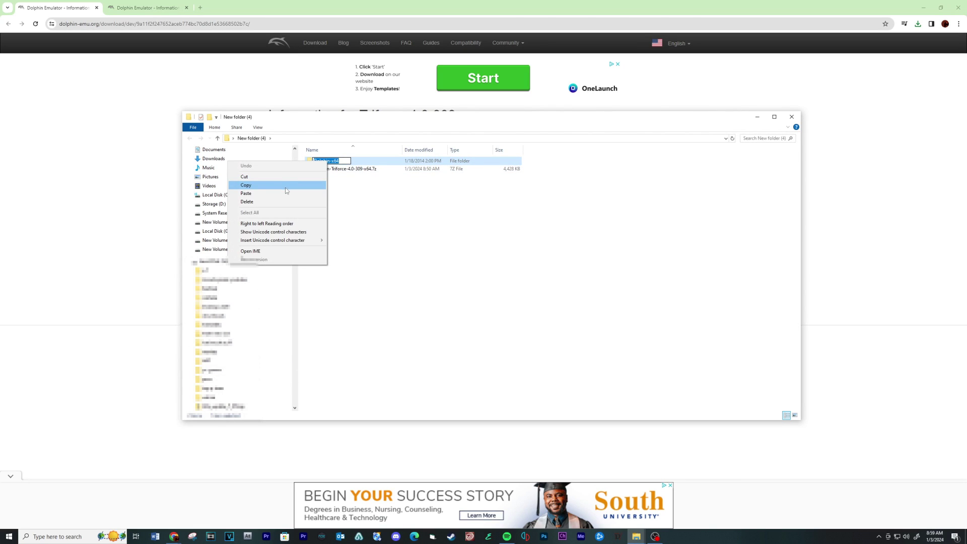
pyautogui.click(279, 194)
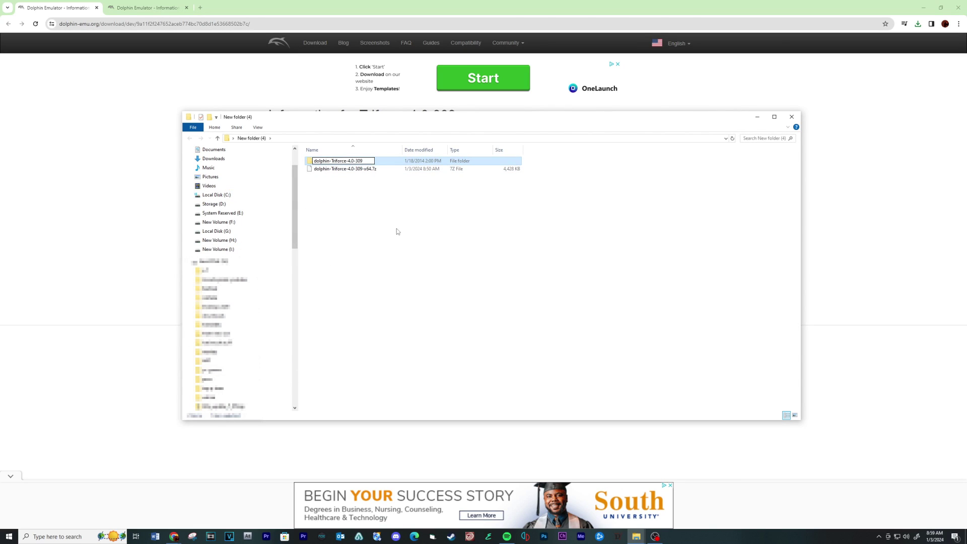
pyautogui.click(382, 222)
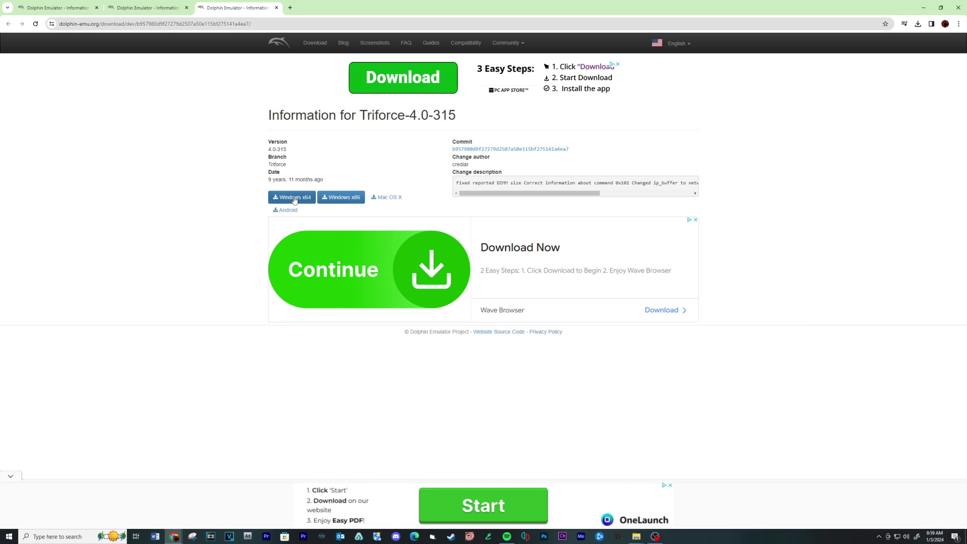
# Step: Download the Windows x64 build of Triforce-4.0-315 and show the downloaded archive in its folder
pyautogui.click(295, 197)
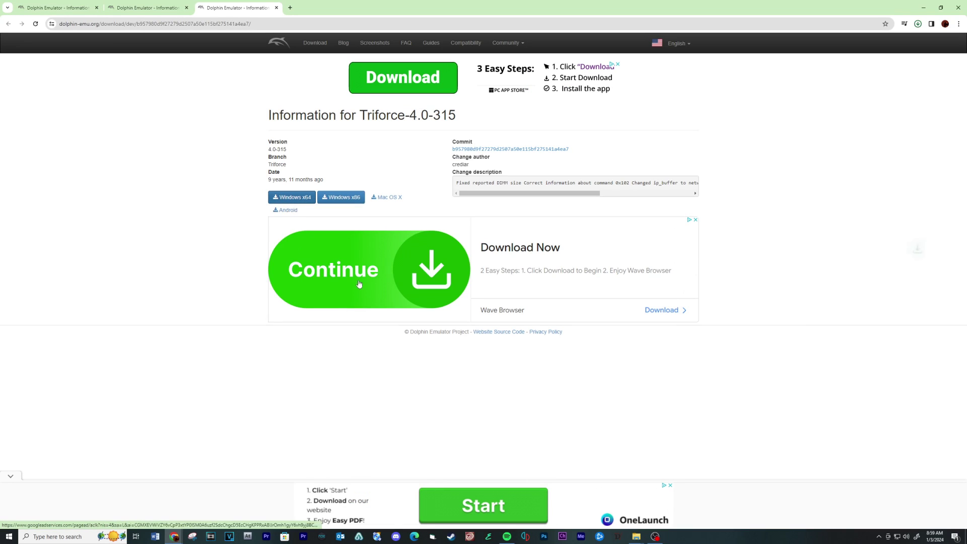
pyautogui.click(918, 24)
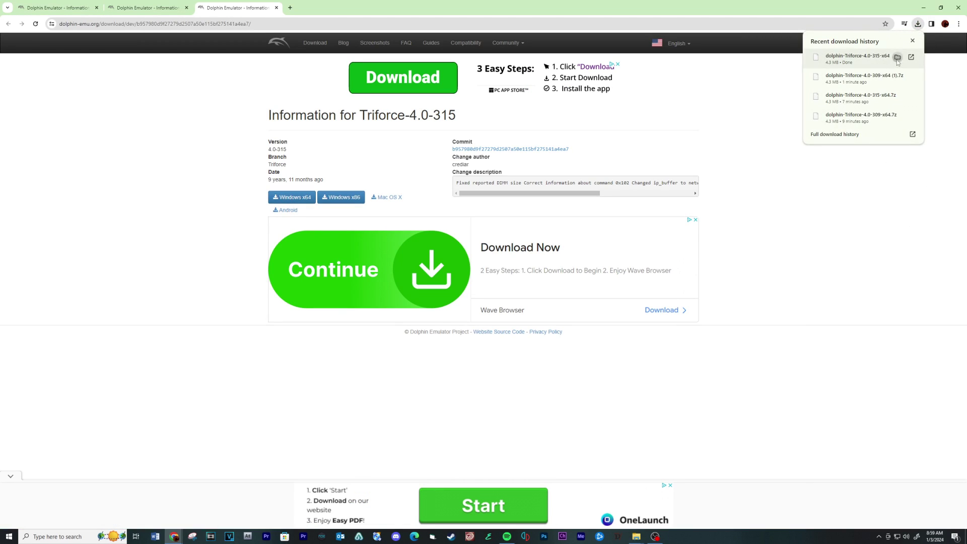
pyautogui.click(897, 57)
# Step: Extract the dolphin-Triforce-4.0-315-x64 (1).7z archive into the current folder with 7-Zip
pyautogui.rightClick(371, 177)
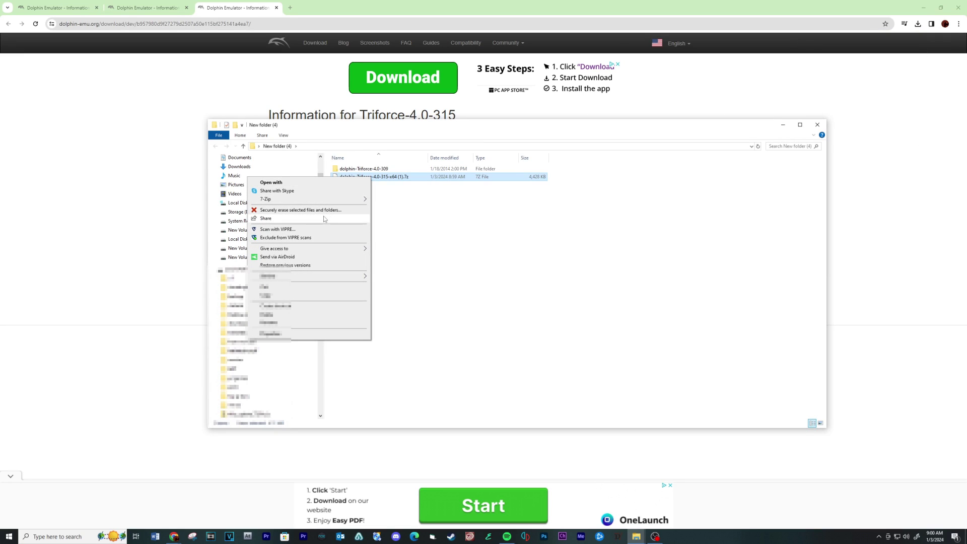
pyautogui.moveTo(327, 200)
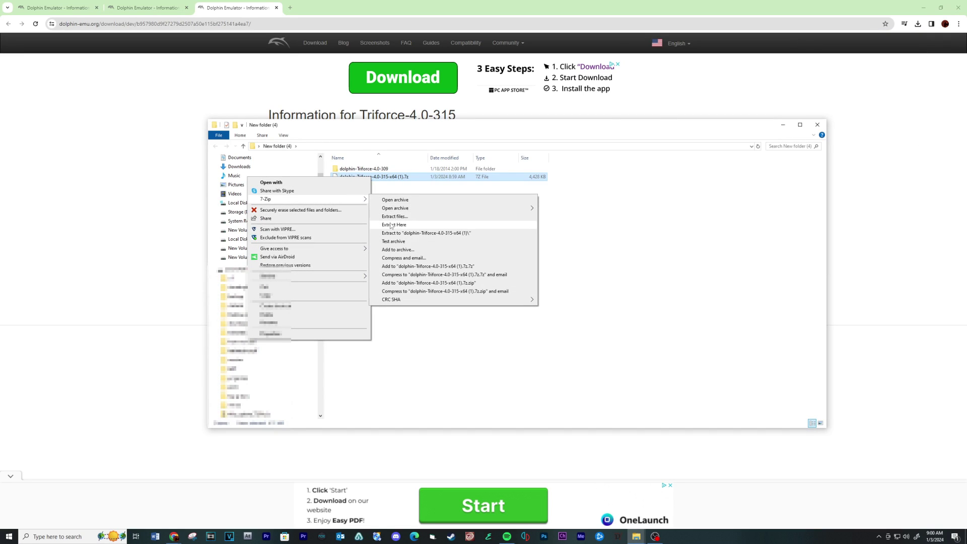
pyautogui.click(394, 225)
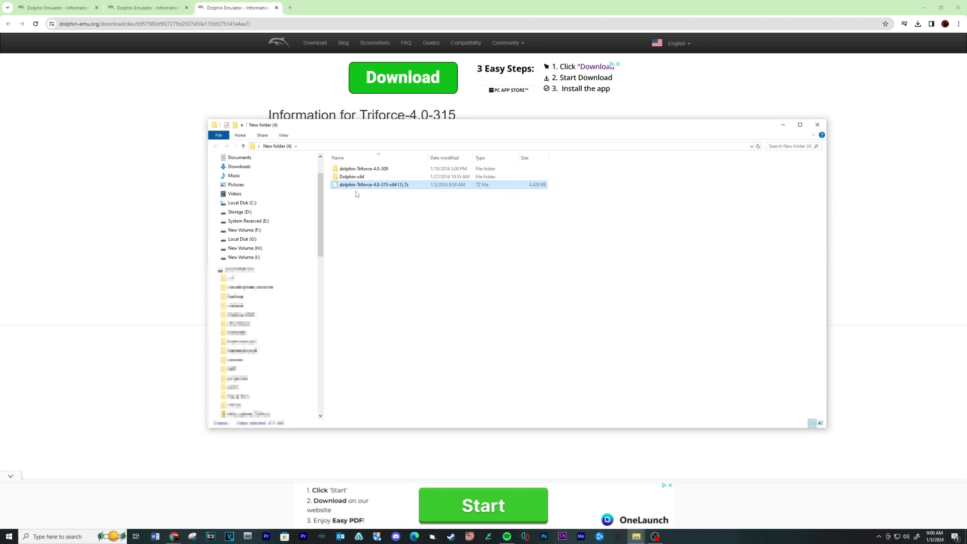
# Step: Rename the newly extracted Dolphin-x64 folder to dolphin-Triforce-4.0-315, copying the name from its archive
pyautogui.rightClick(385, 185)
pyautogui.click(283, 330)
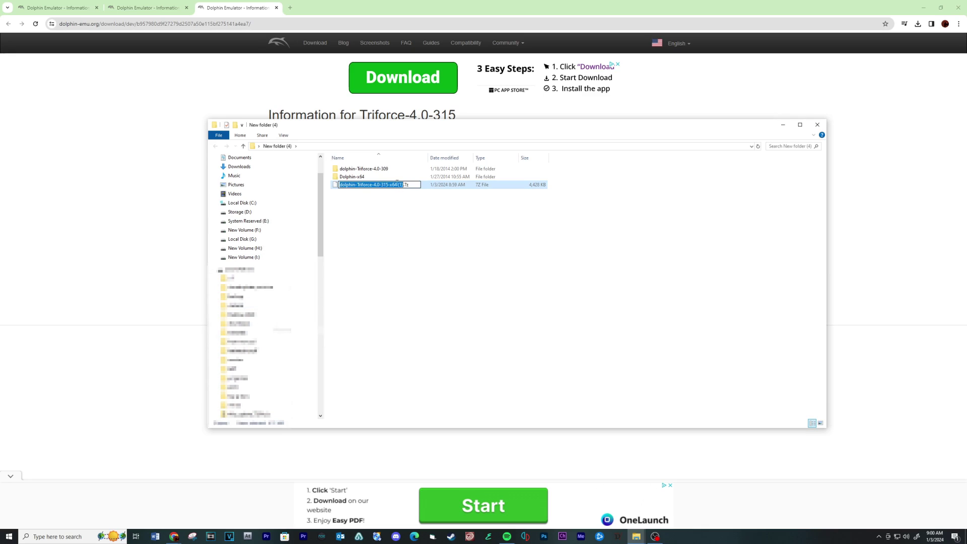
pyautogui.rightClick(347, 184)
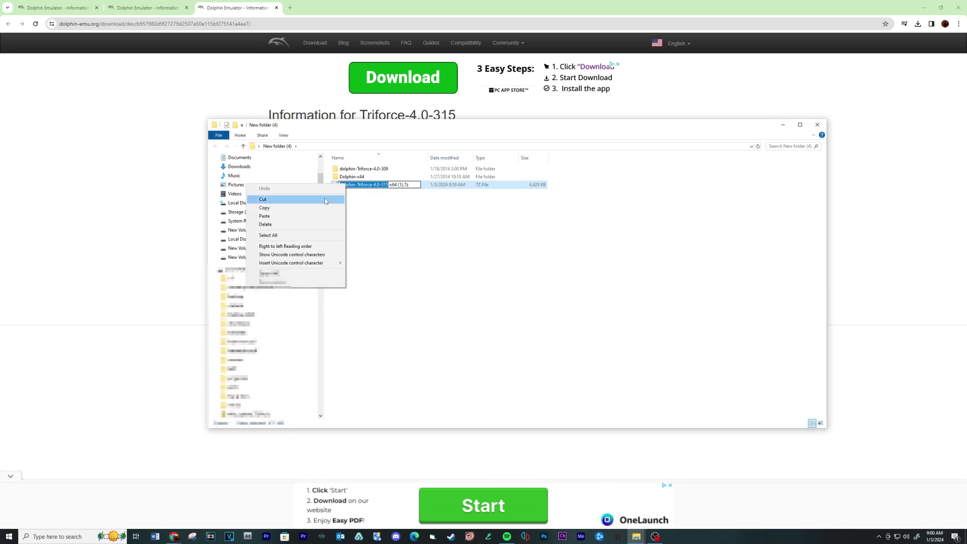
pyautogui.click(272, 209)
pyautogui.rightClick(353, 177)
pyautogui.click(249, 388)
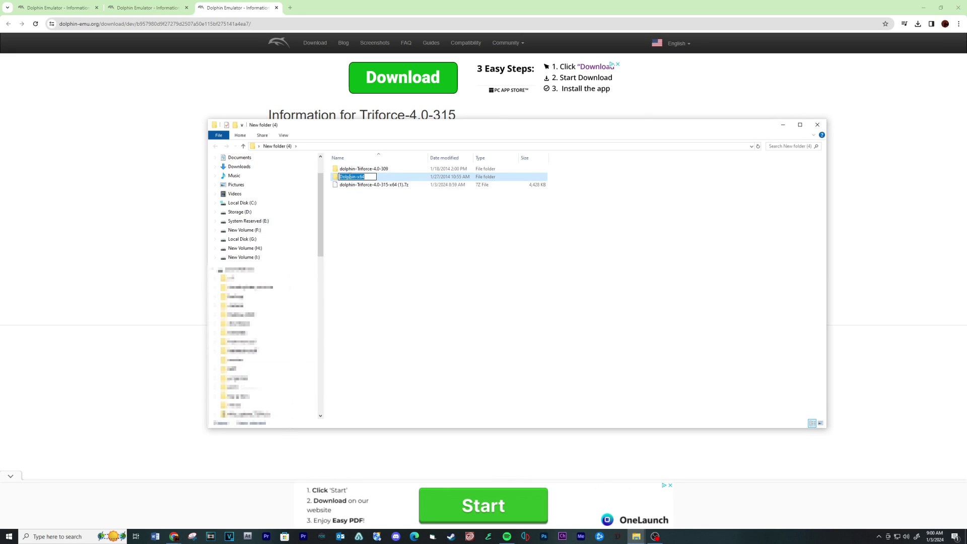
pyautogui.rightClick(353, 176)
pyautogui.click(342, 212)
pyautogui.click(375, 210)
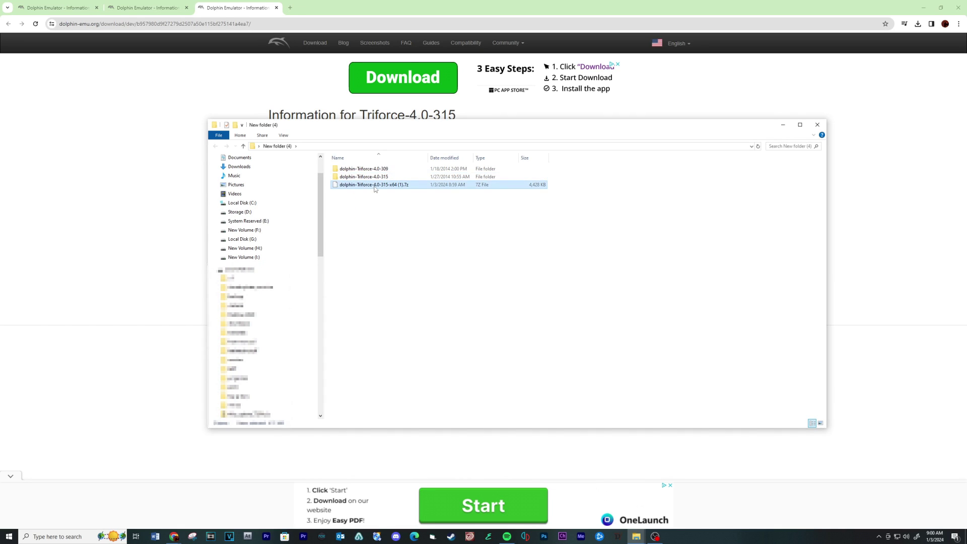
# Step: Delete the dolphin-Triforce-4.0-315-x64 (1).7z archive from the folder
pyautogui.rightClick(374, 186)
pyautogui.click(293, 325)
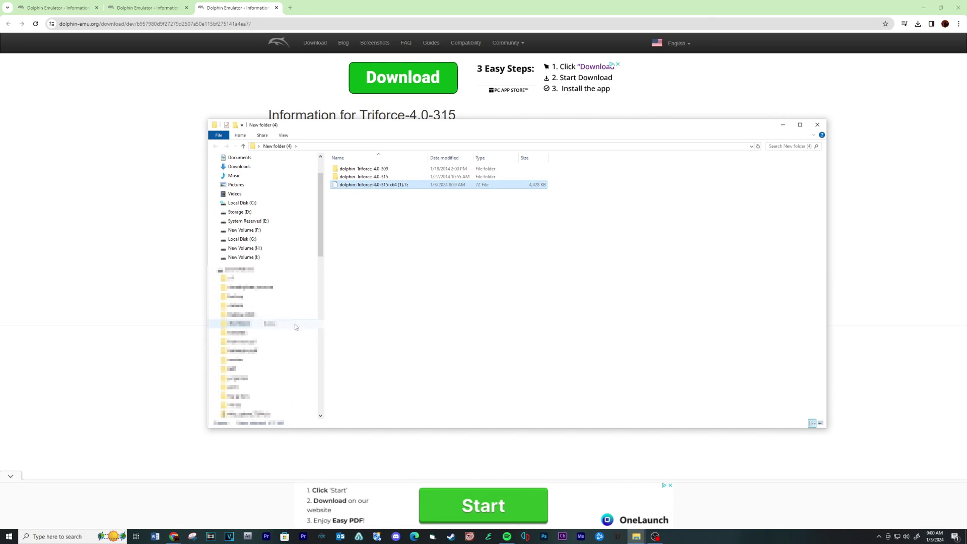
pyautogui.click(506, 300)
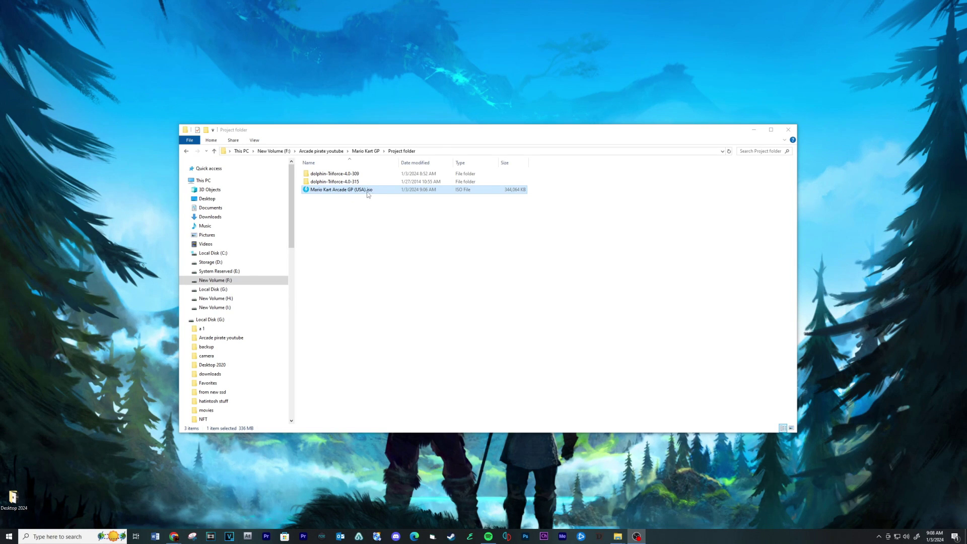
# Step: Launch DolphinWX.exe from the dolphin-Triforce-4.0-309 folder inside the Project folder
pyautogui.click(368, 226)
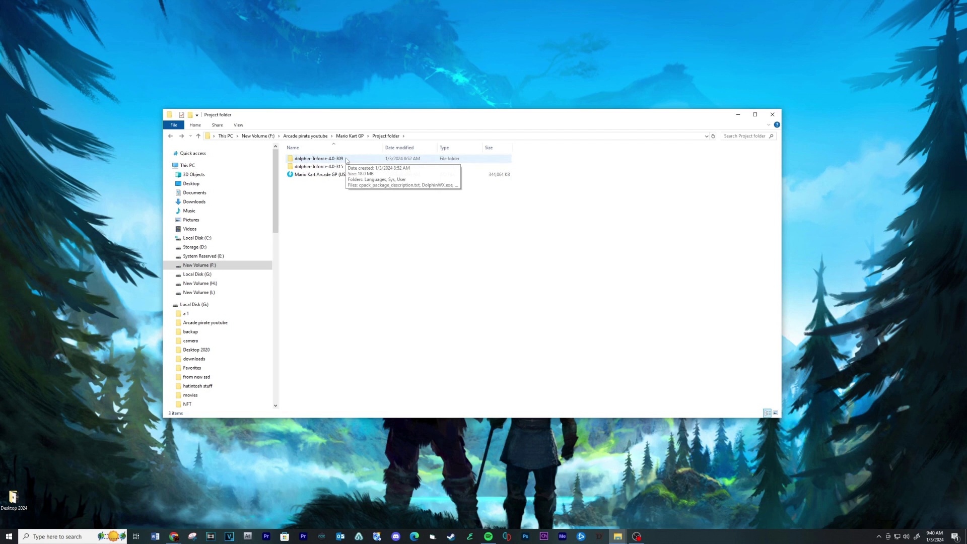
pyautogui.doubleClick(347, 160)
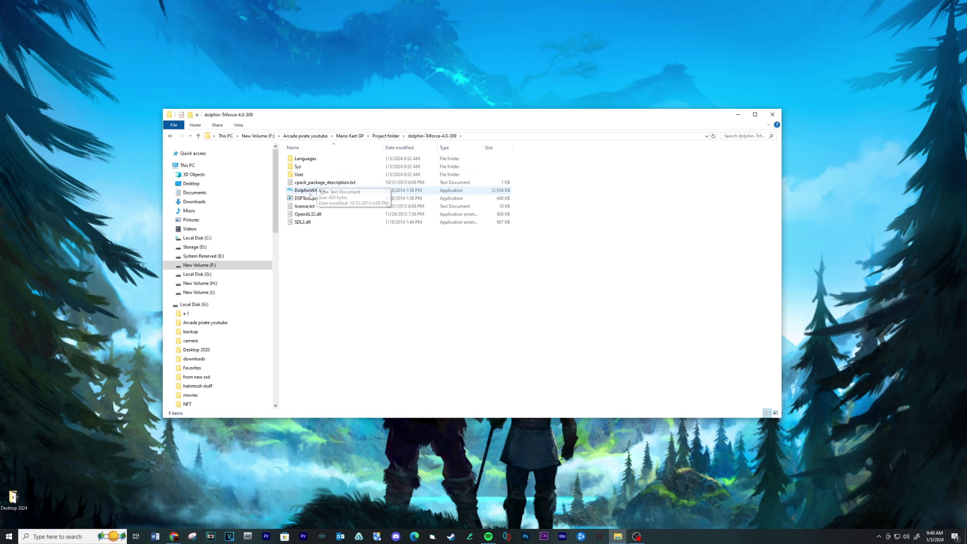
pyautogui.doubleClick(325, 191)
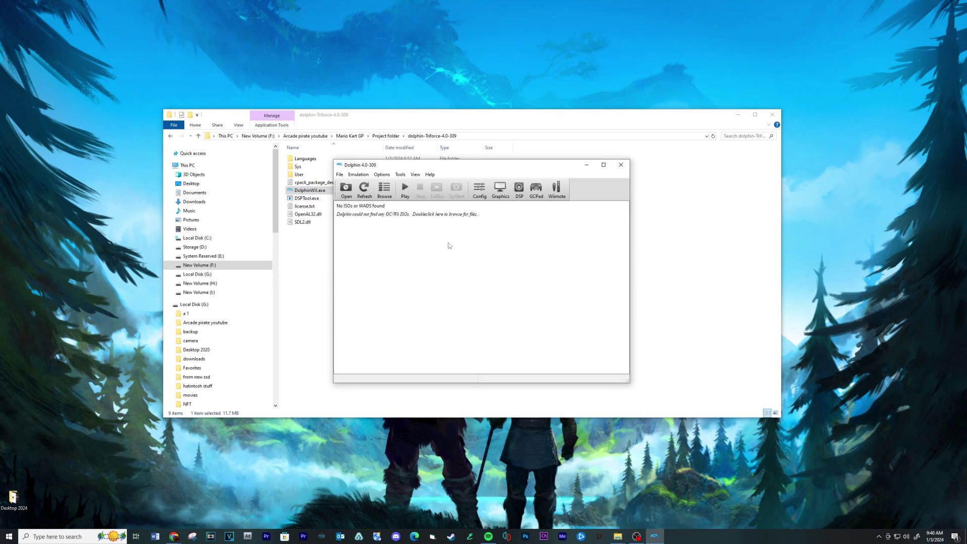
# Step: Check that Dolphin's Gamecube device settings use AM-Baseboard for both SP1 and Port 1, and accept the configuration
pyautogui.click(480, 192)
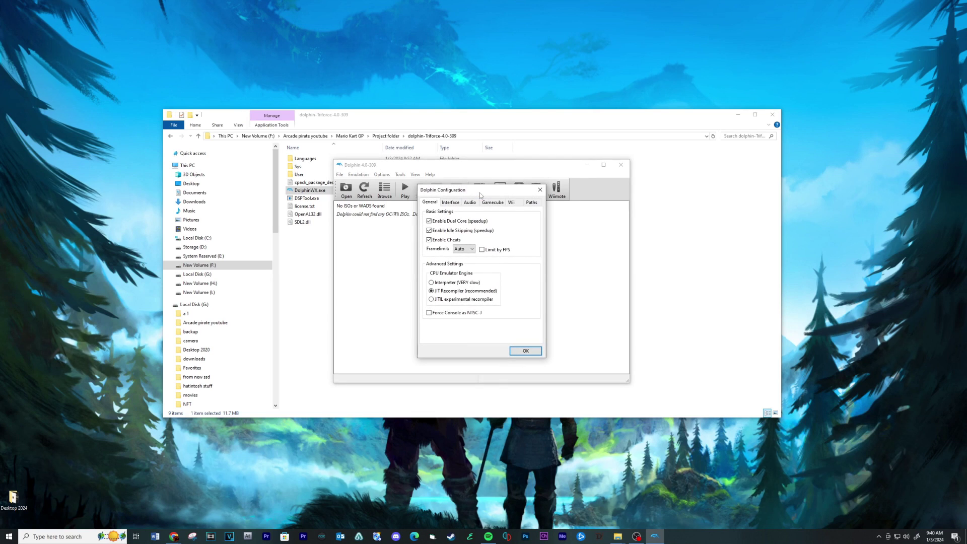
pyautogui.click(491, 204)
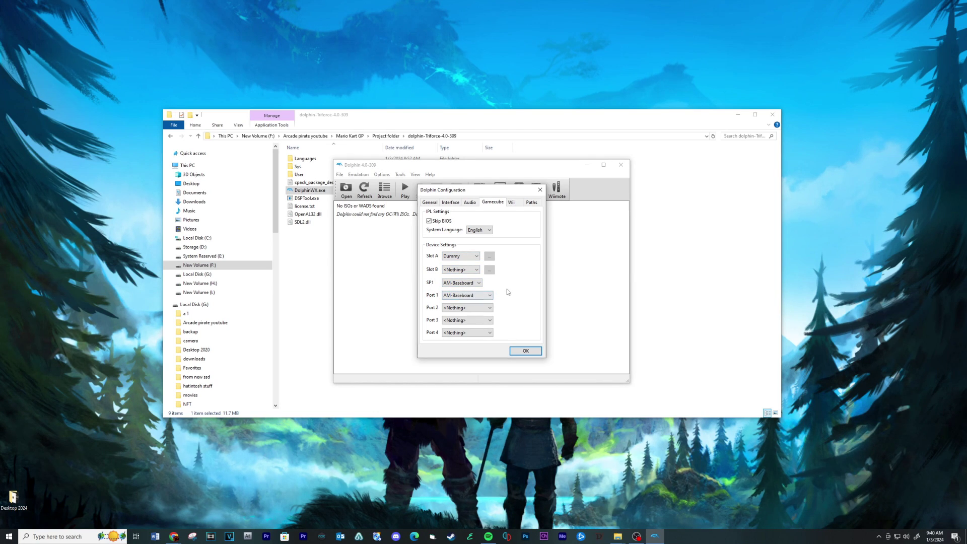
pyautogui.click(521, 351)
# Step: Add the Project folder under Arcade pirate youtube > Mario Kart GP on New Volume (F:) as Dolphin's game directory
pyautogui.doubleClick(412, 216)
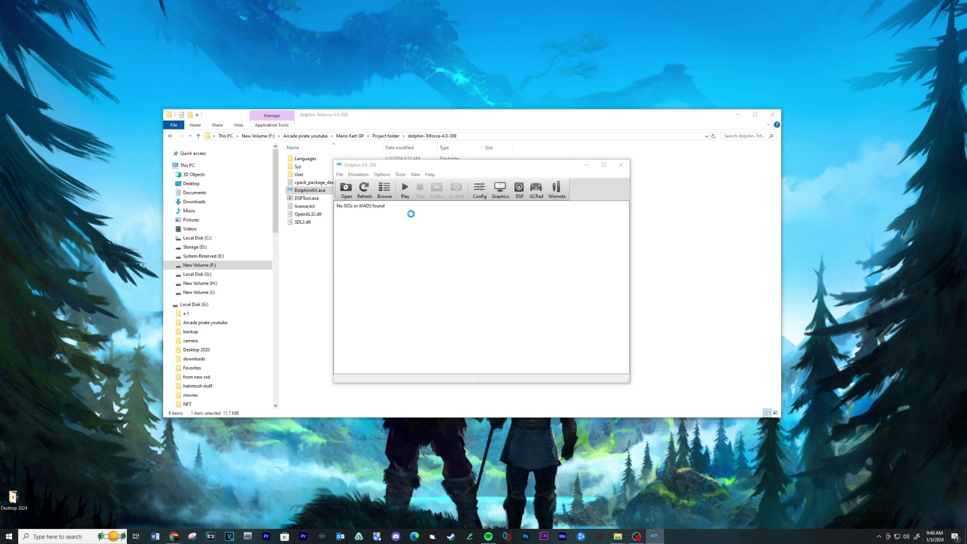
pyautogui.click(372, 265)
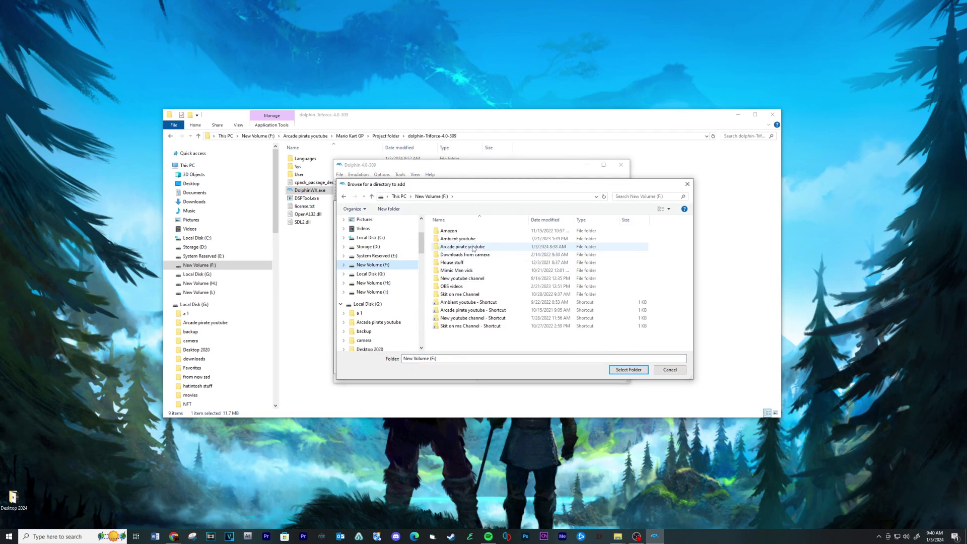
pyautogui.doubleClick(454, 249)
pyautogui.doubleClick(453, 260)
pyautogui.doubleClick(461, 257)
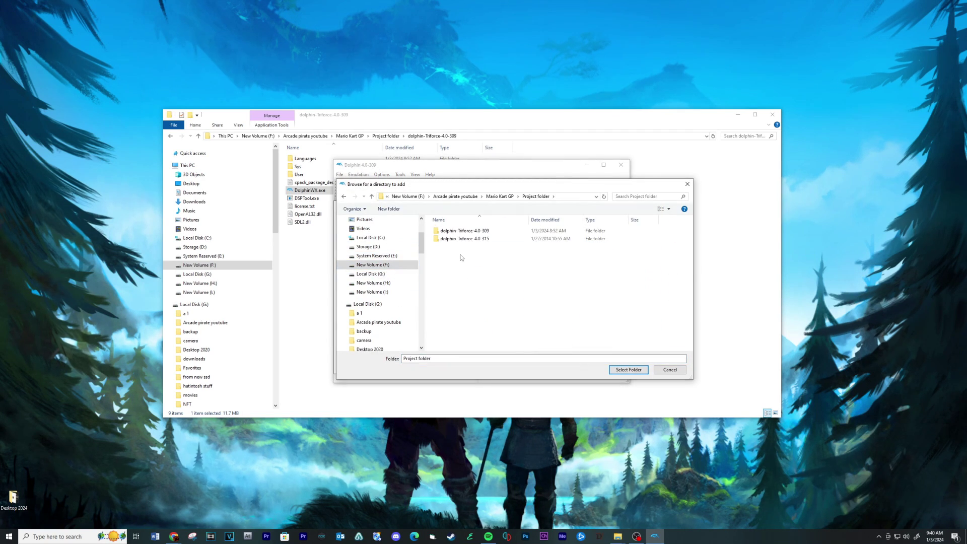
pyautogui.click(621, 372)
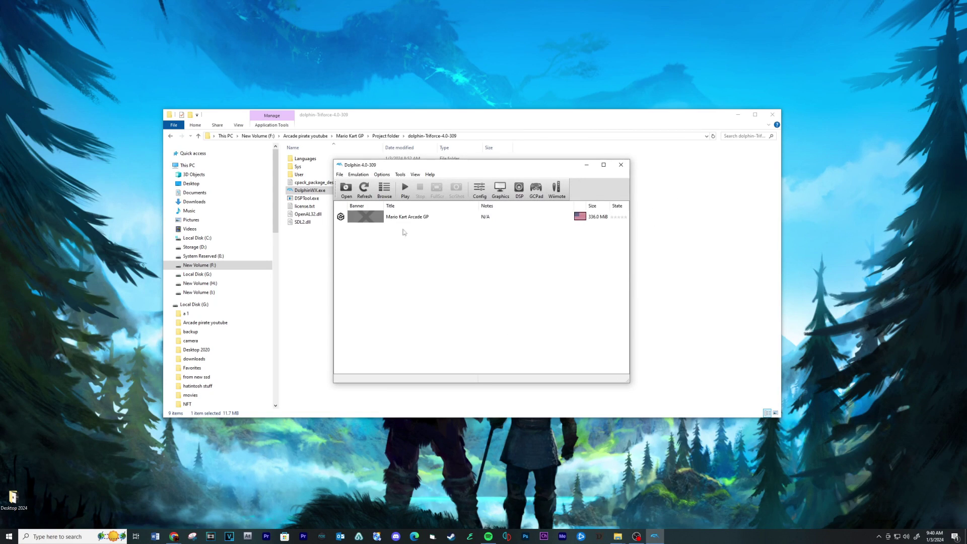
# Step: Open Mario Kart Arcade GP's INI config for editing and paste in the Disable crypto and Loop fix patches with EmulationIssues = AM-Baseboard
pyautogui.rightClick(395, 217)
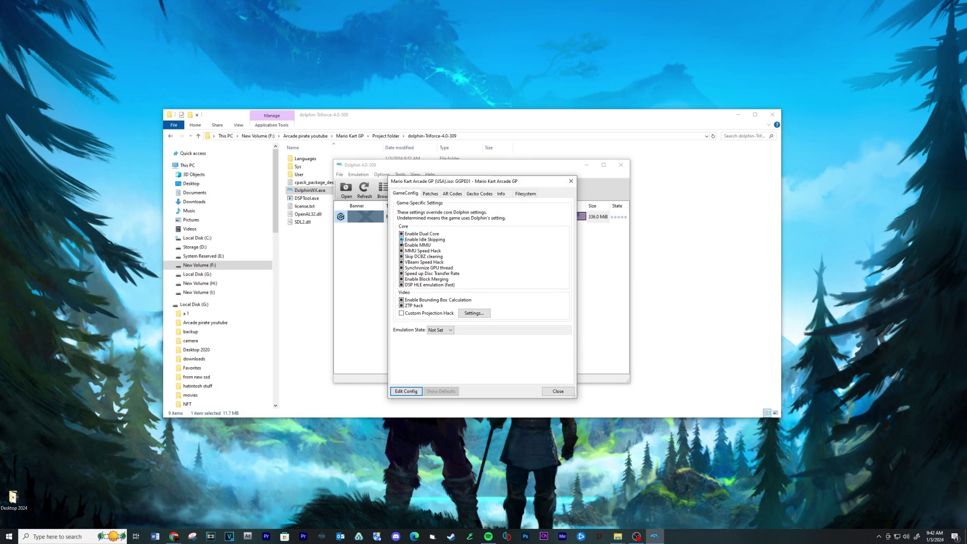
pyautogui.click(407, 391)
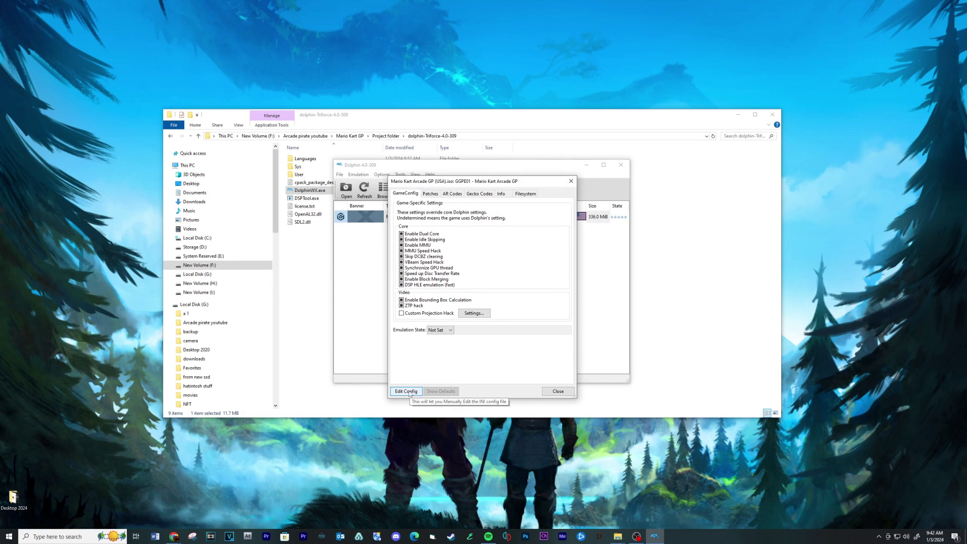
pyautogui.rightClick(266, 149)
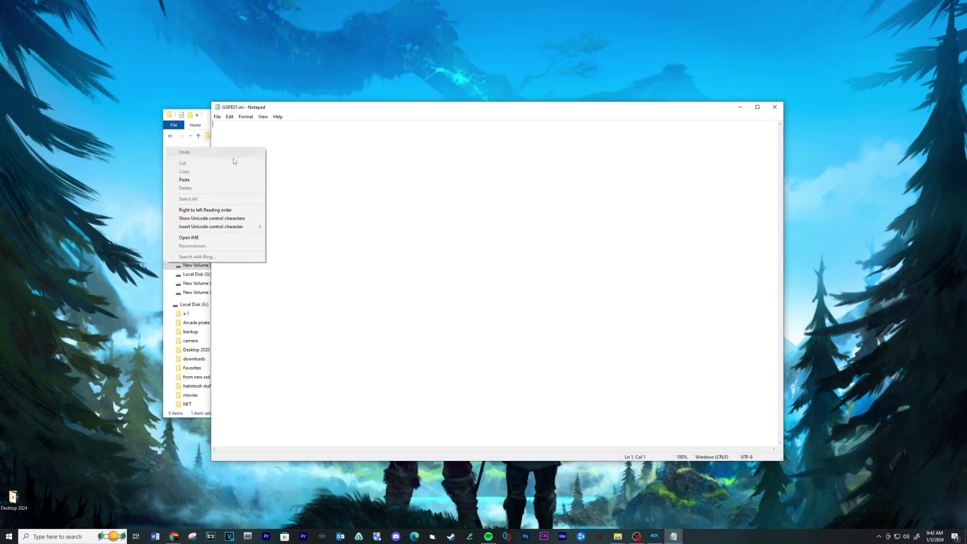
pyautogui.click(233, 180)
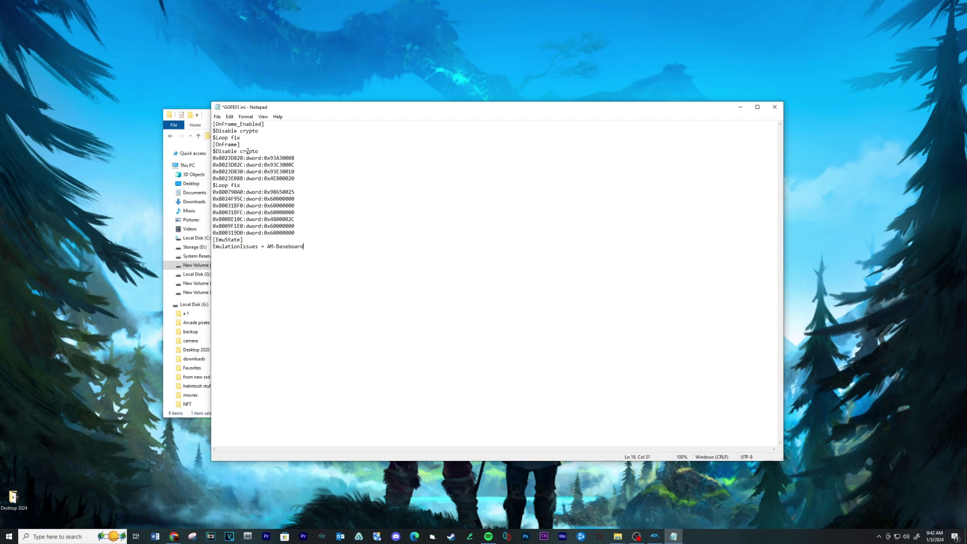
# Step: Save the game's INI file, close it, and check that the Disable crypto and Loop fix patches are enabled in the game properties
pyautogui.click(217, 116)
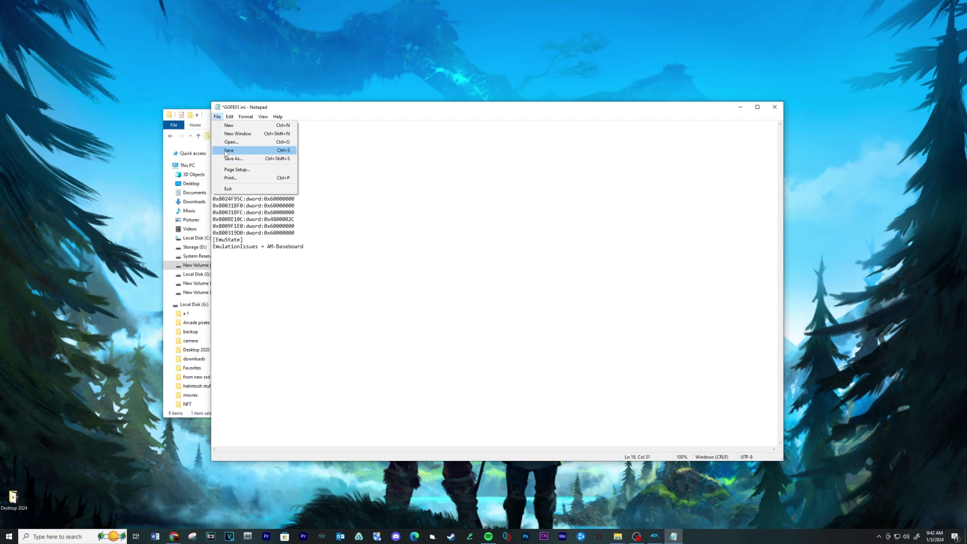
pyautogui.click(226, 153)
pyautogui.click(775, 108)
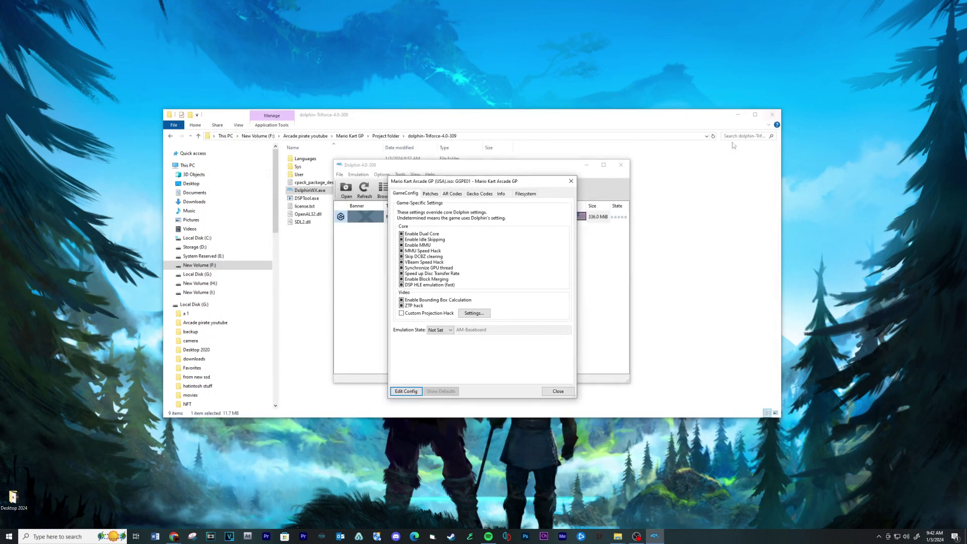
pyautogui.click(434, 195)
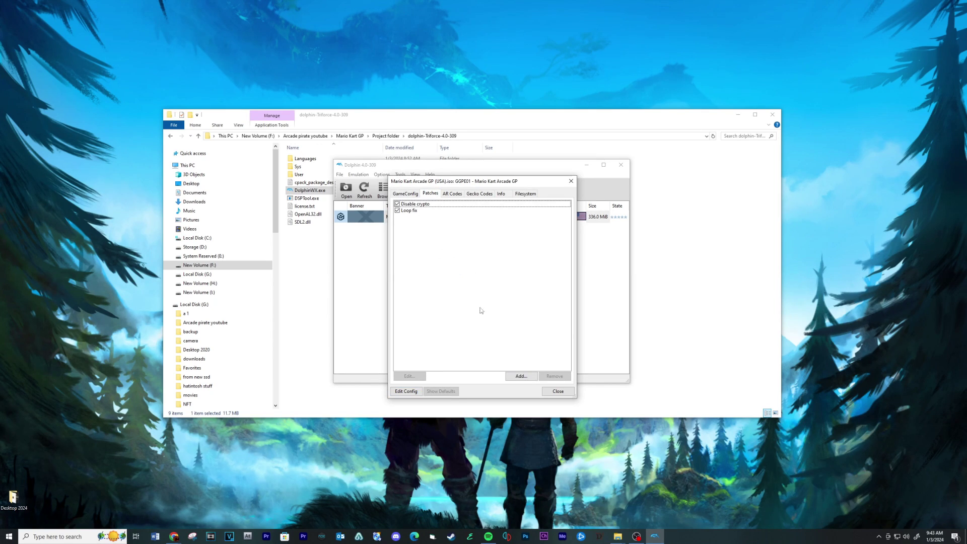
pyautogui.click(550, 392)
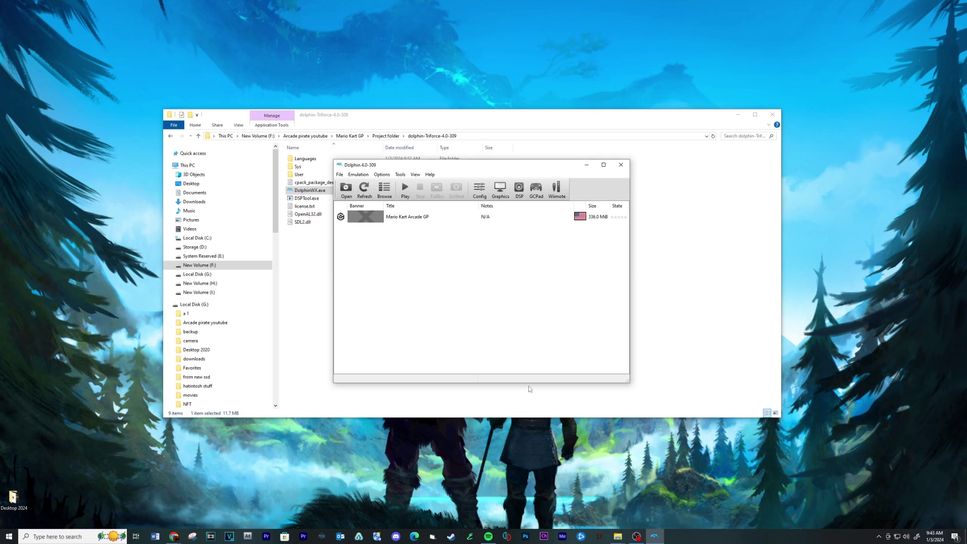
# Step: Clear the Pad 1 controller mapping, select XInput/0/Gamepad as the device, and map A to Button A and Z to Start
pyautogui.click(535, 196)
pyautogui.click(493, 230)
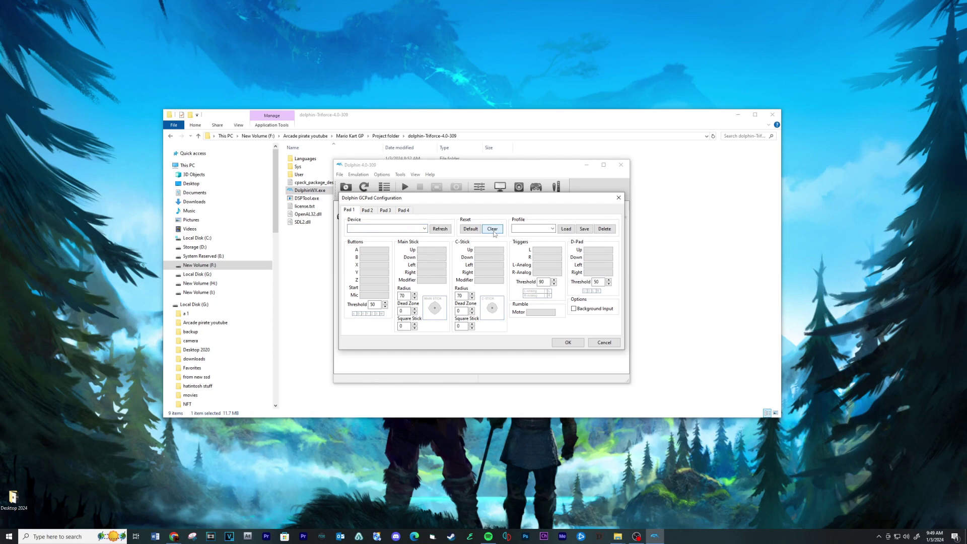
pyautogui.click(425, 229)
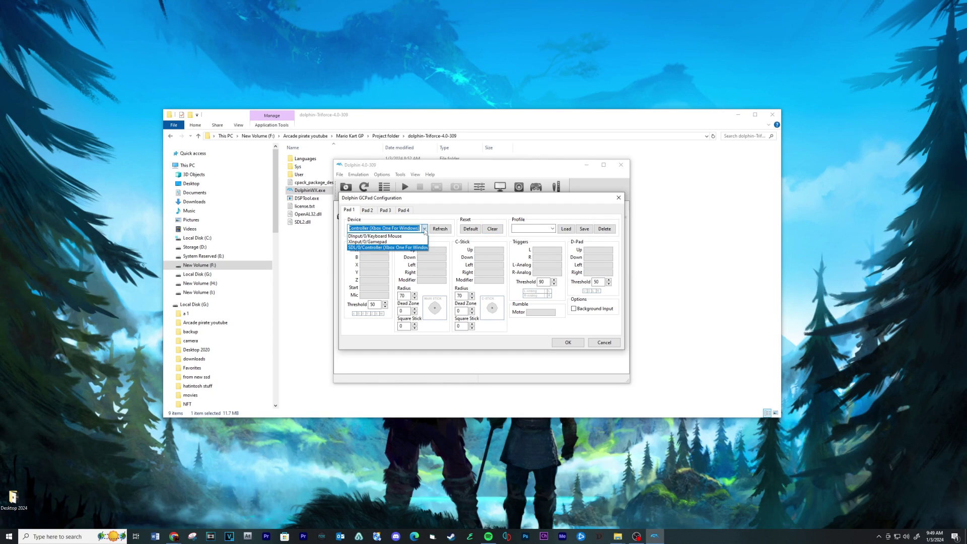
pyautogui.click(396, 242)
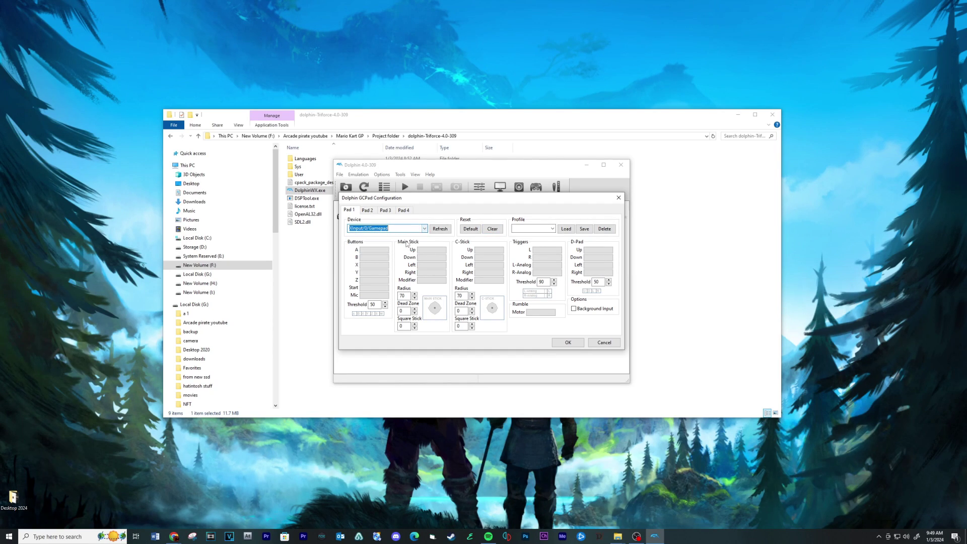
pyautogui.click(373, 250)
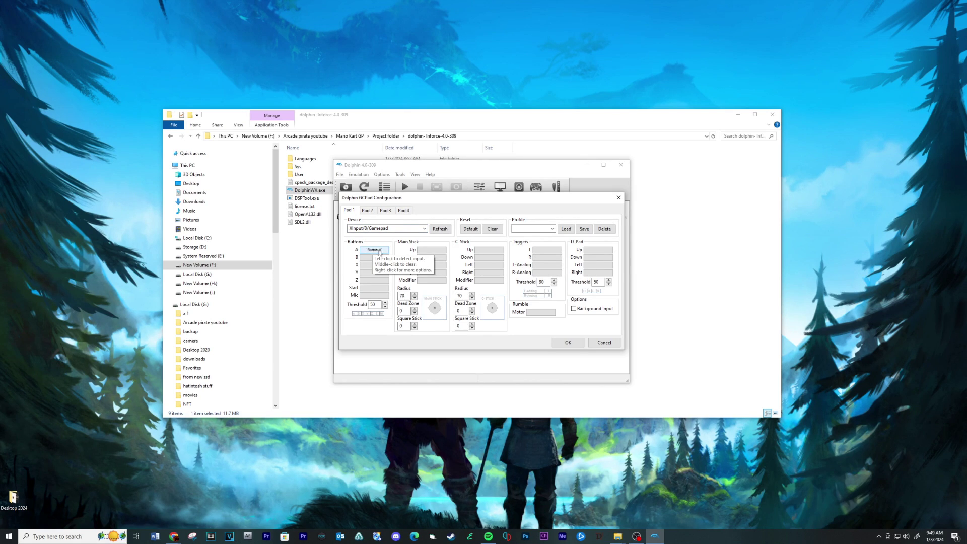
pyautogui.click(370, 281)
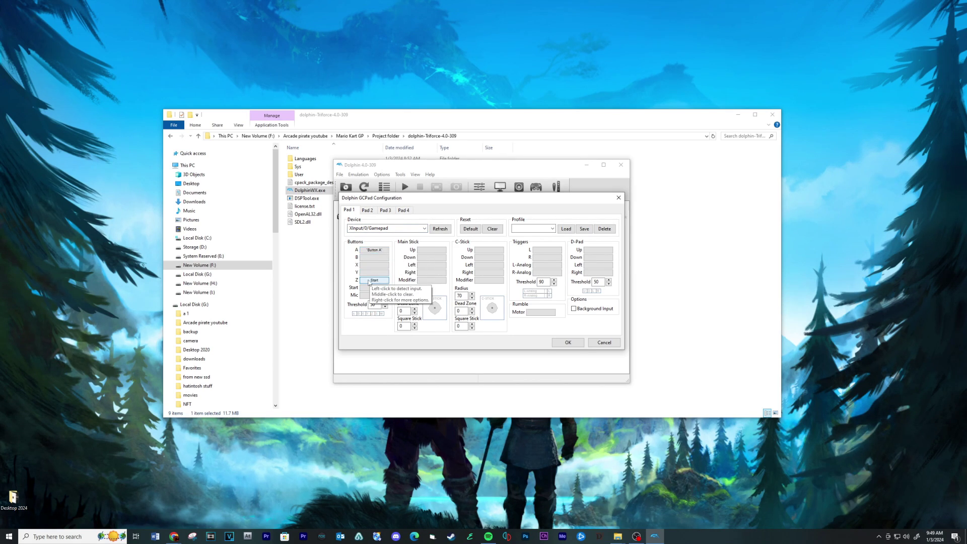
# Step: Map the Main Stick directions to the gamepad's left stick and L-Analog and R-Analog to Trigger L and Trigger R, and accept the mapping
pyautogui.click(431, 250)
pyautogui.click(431, 258)
pyautogui.click(427, 266)
pyautogui.click(431, 273)
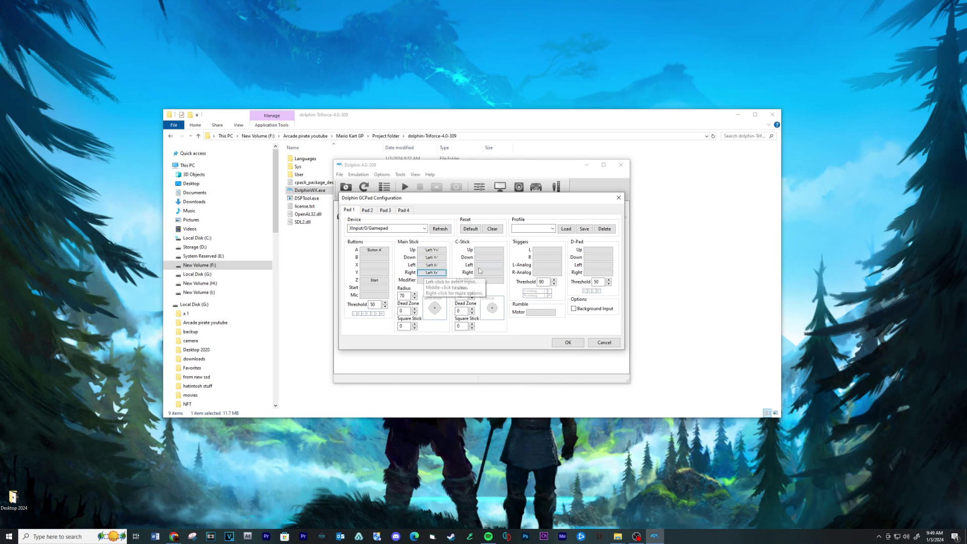
pyautogui.click(547, 265)
pyautogui.click(546, 273)
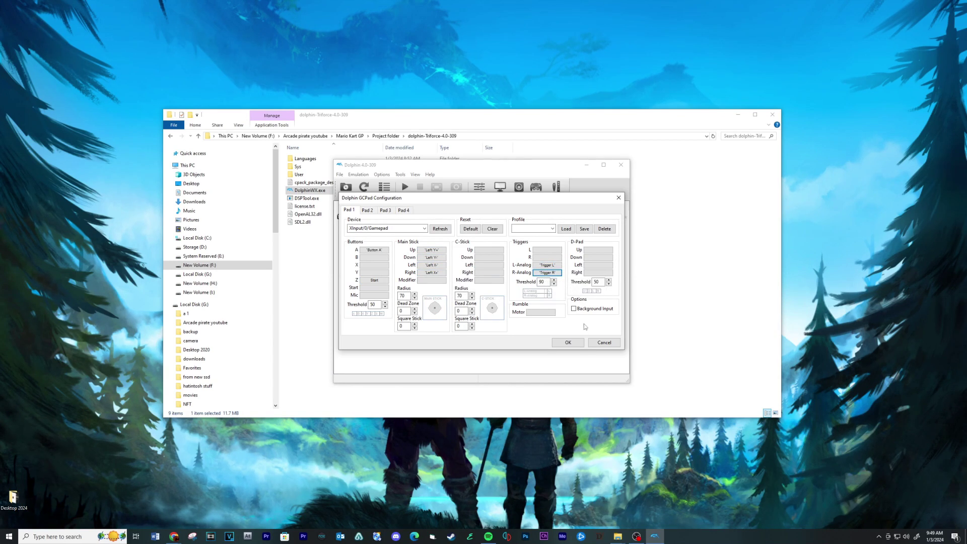
pyautogui.click(561, 346)
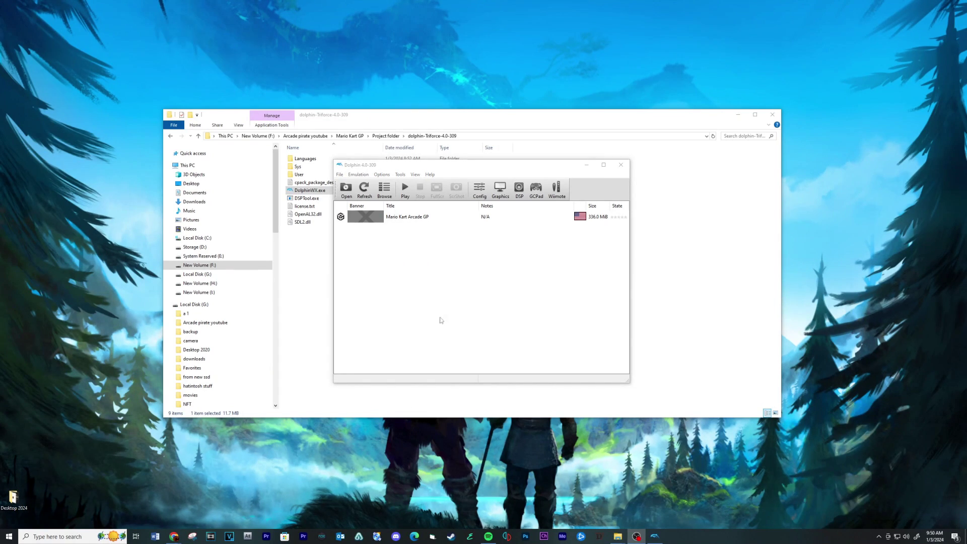
# Step: Set Dolphin's Play/Pause hotkey to P and accept the hotkey configuration
pyautogui.click(381, 175)
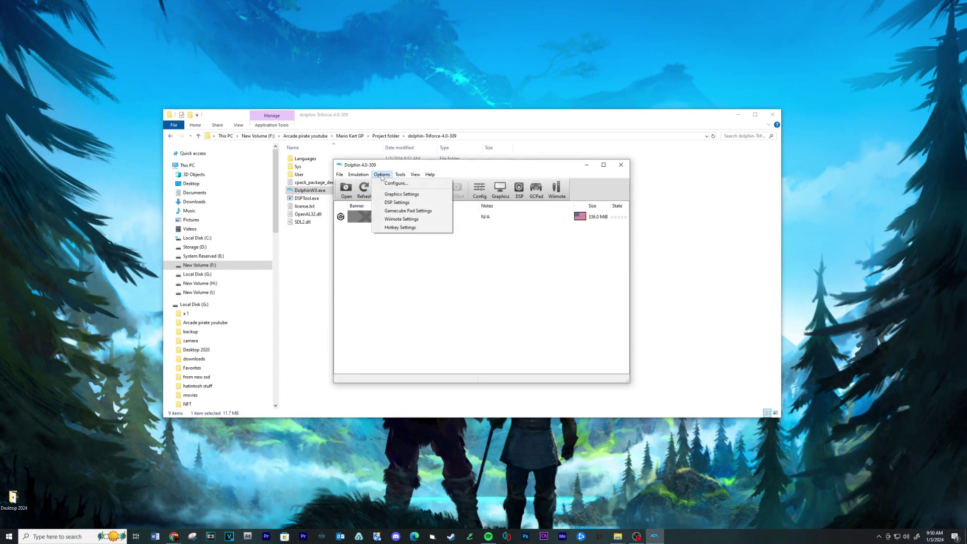
pyautogui.click(398, 228)
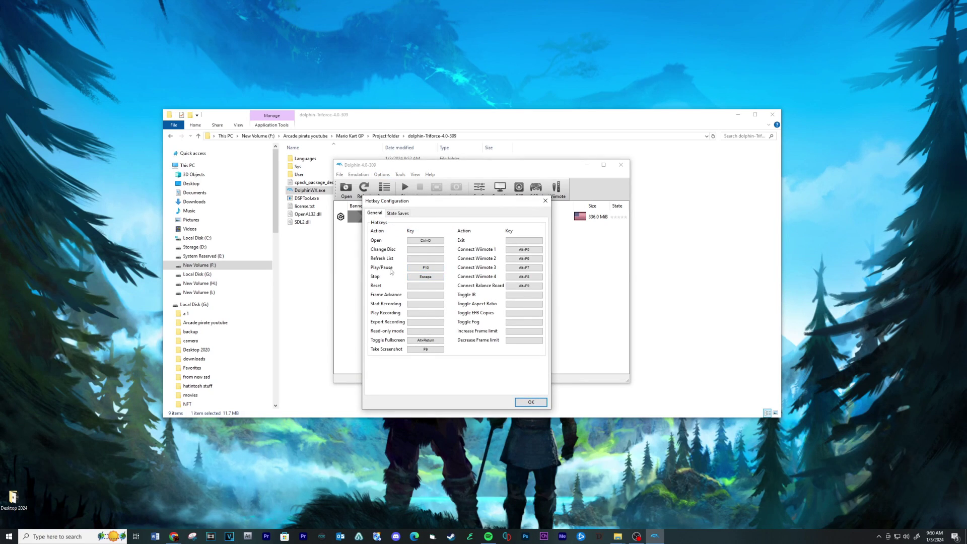
pyautogui.click(429, 271)
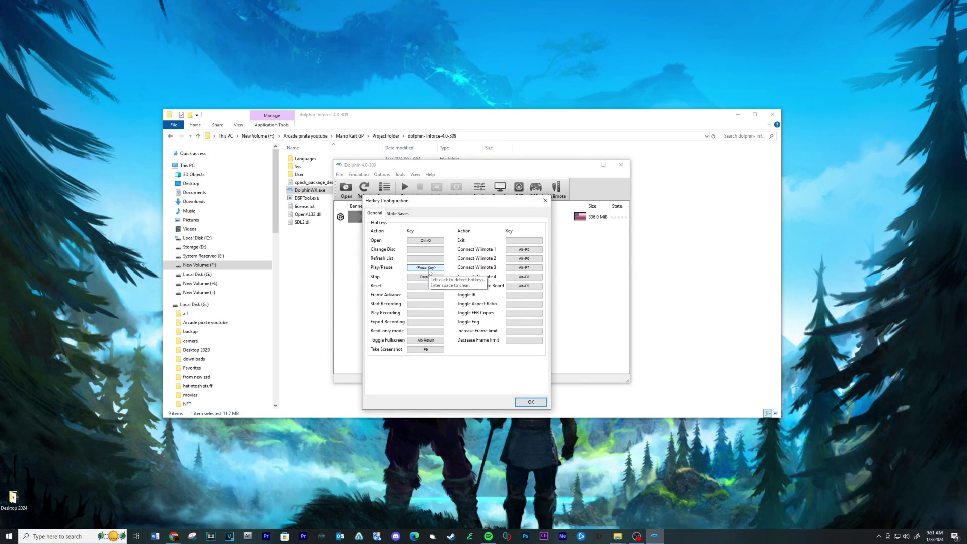
pyautogui.press('p')
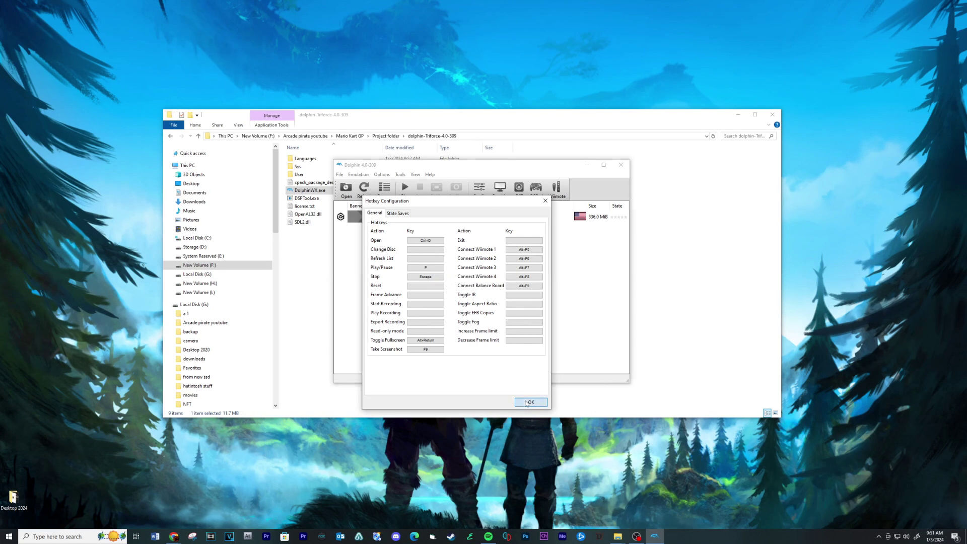
pyautogui.click(530, 402)
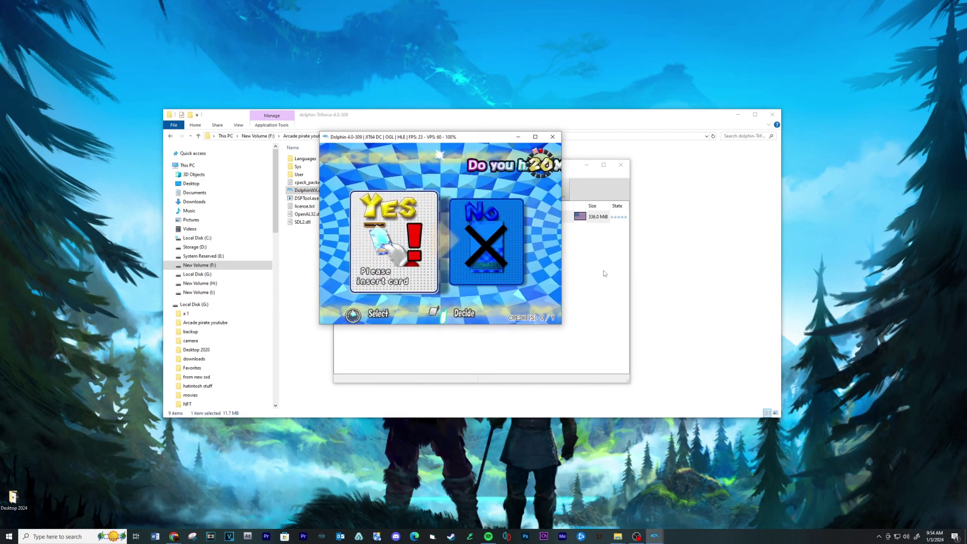
# Step: Answer No to having a card, get past the Mario Card creation prompt to Select Character, and pause the game there
pyautogui.press('Right')
pyautogui.press('Return')
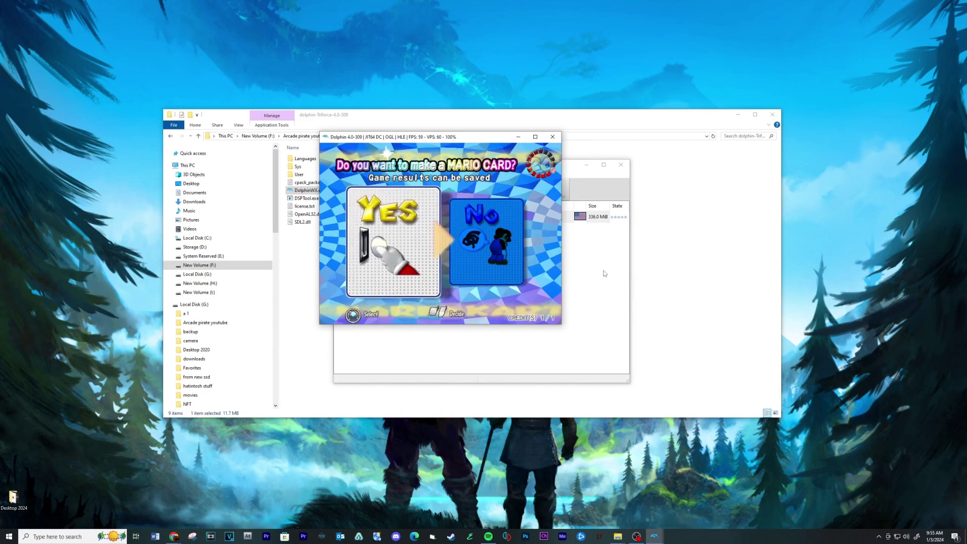
pyautogui.press('x')
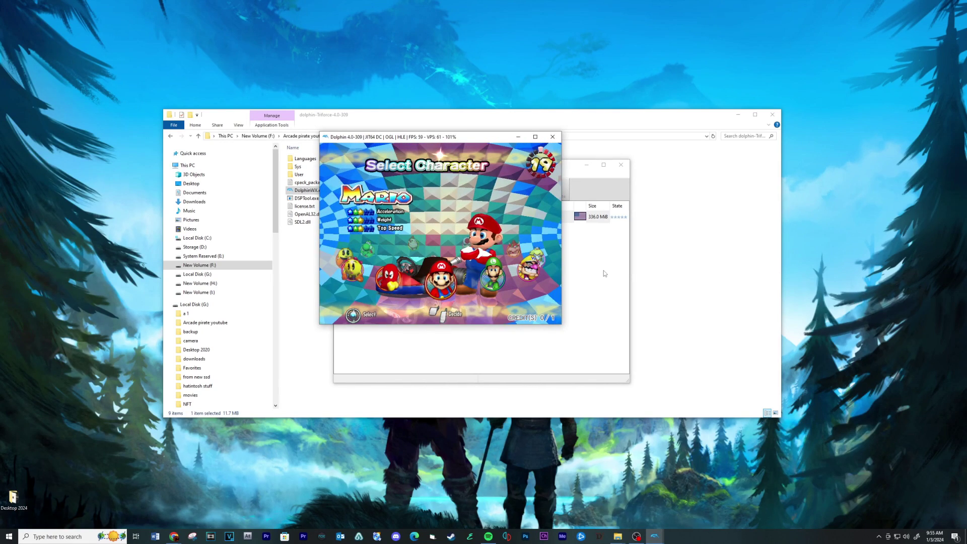
# Step: Save the paused game's state to Slot 1 and close Dolphin 4.0-309
pyautogui.click(605, 273)
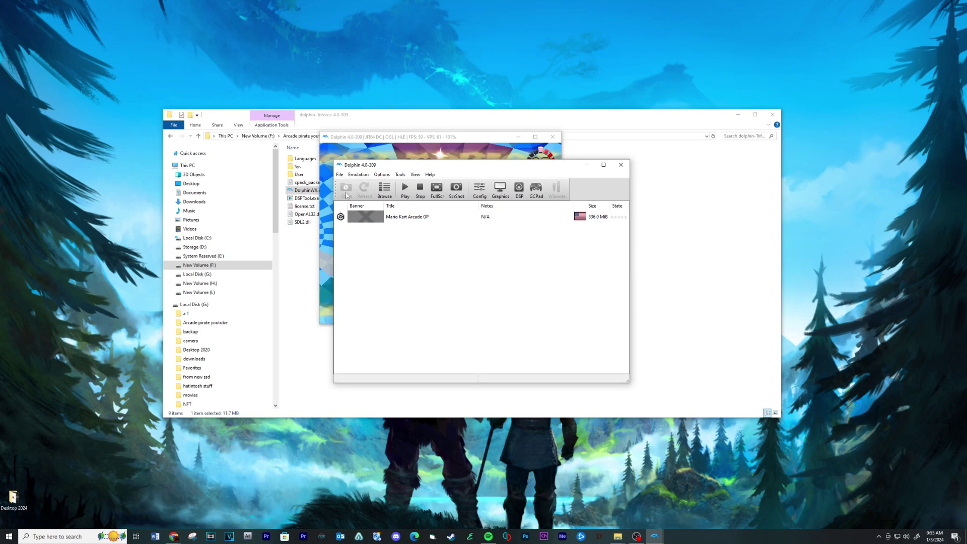
pyautogui.click(369, 178)
pyautogui.moveTo(378, 323)
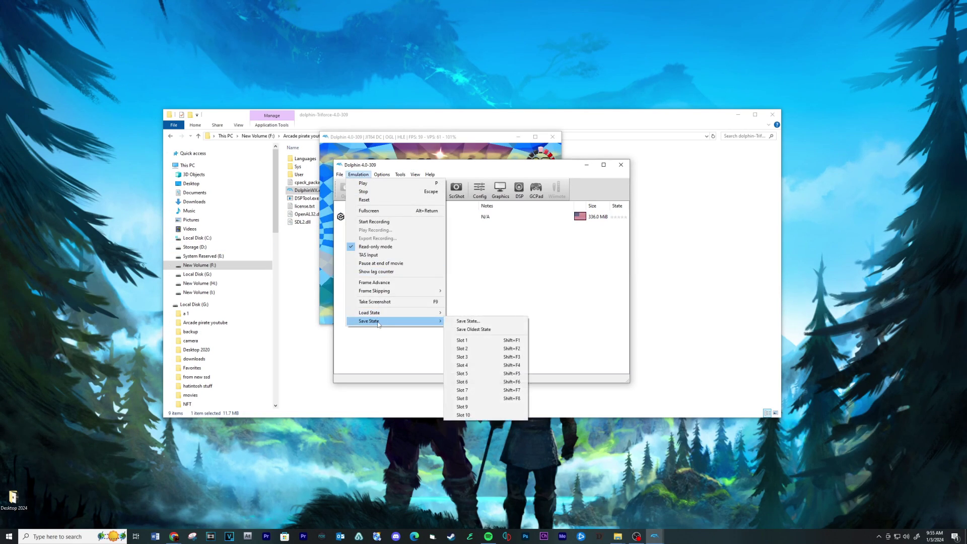
pyautogui.click(479, 341)
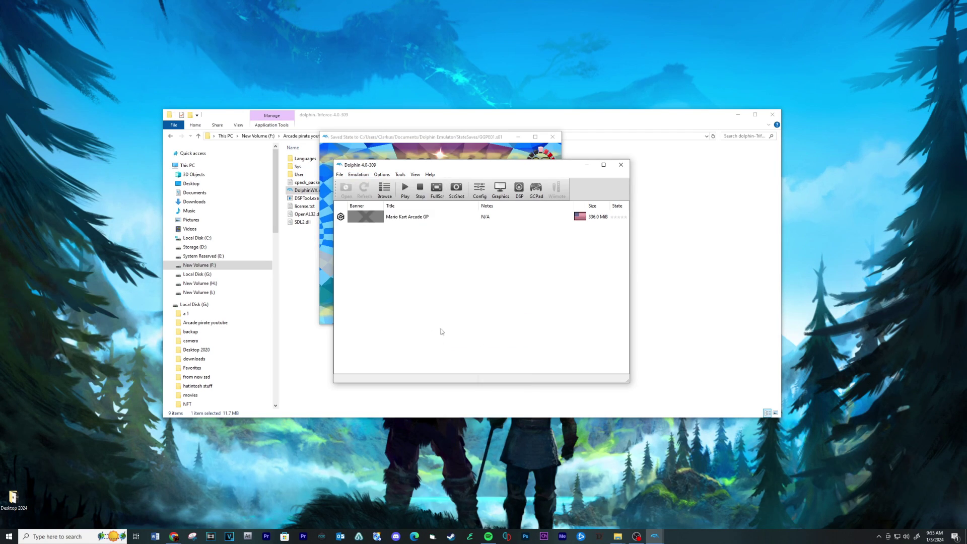
pyautogui.click(621, 165)
pyautogui.click(487, 297)
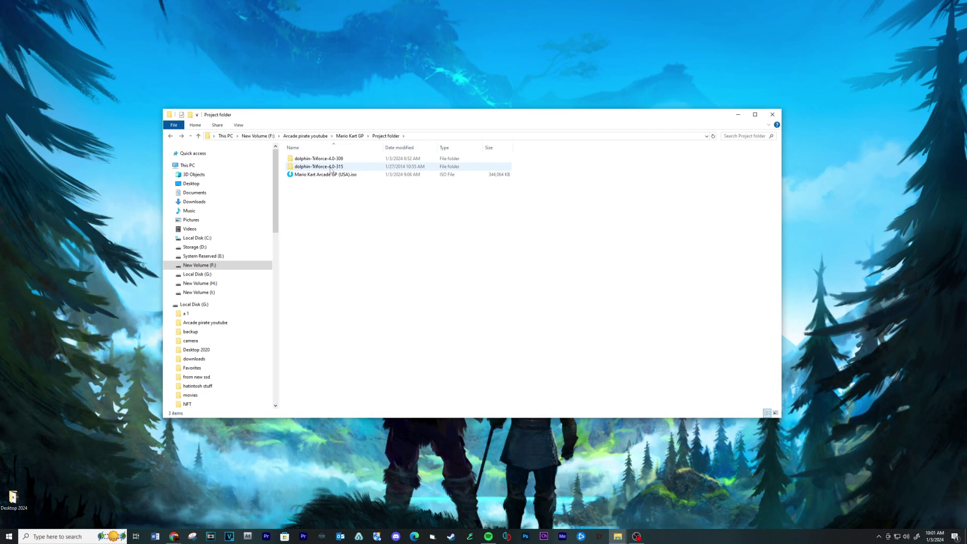
# Step: Launch DolphinWX.exe from the dolphin-Triforce-4.0-315 folder and check that its Gamecube settings use AM-Baseboard for SP1 and Port 1
pyautogui.doubleClick(321, 167)
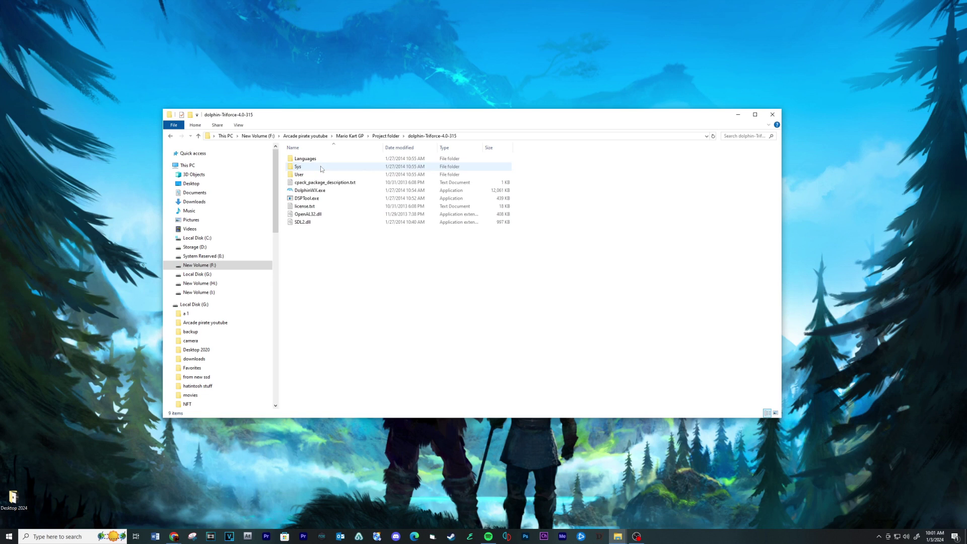
pyautogui.doubleClick(304, 191)
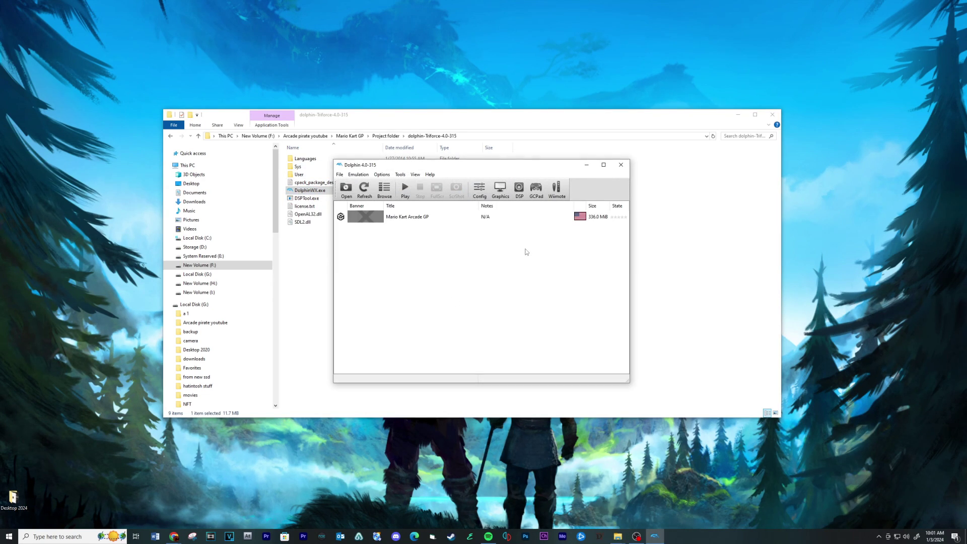
pyautogui.click(481, 192)
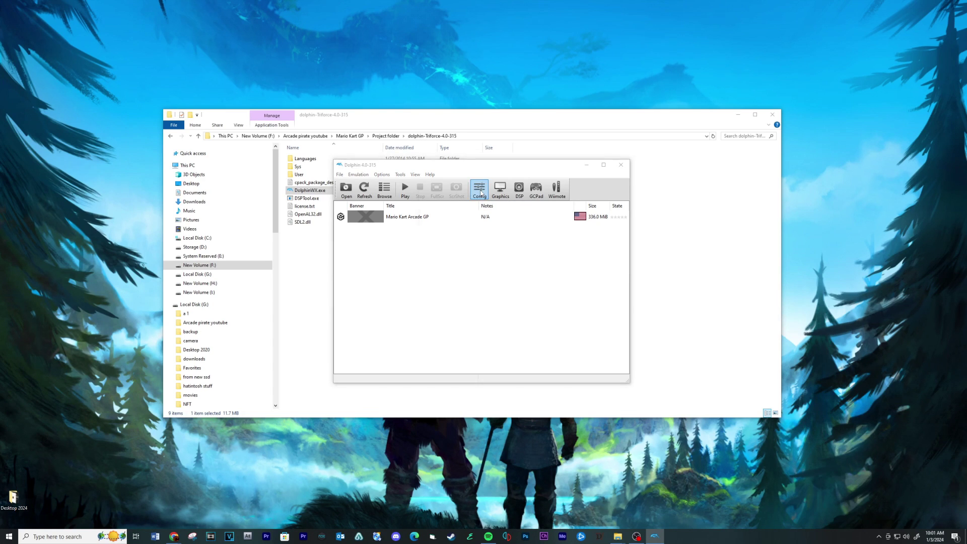
pyautogui.click(488, 203)
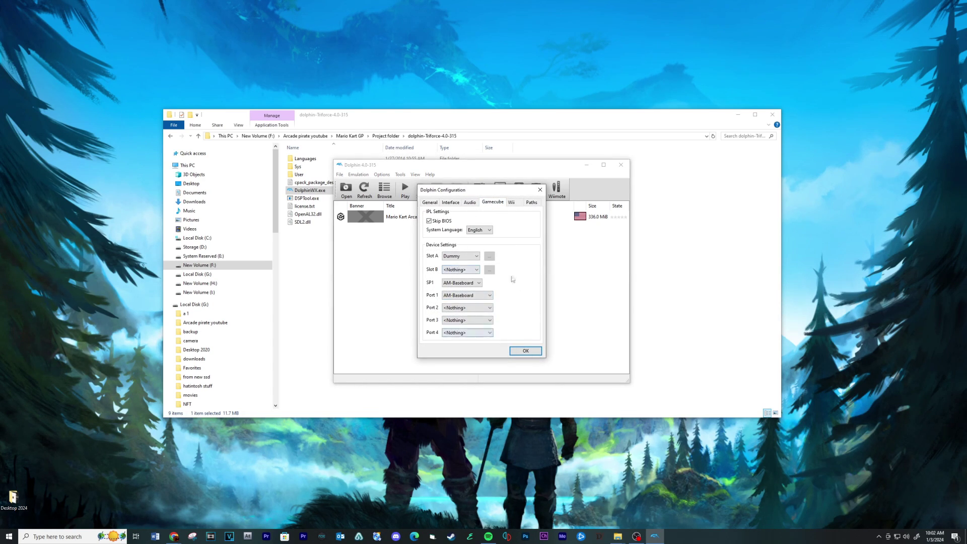
pyautogui.click(517, 352)
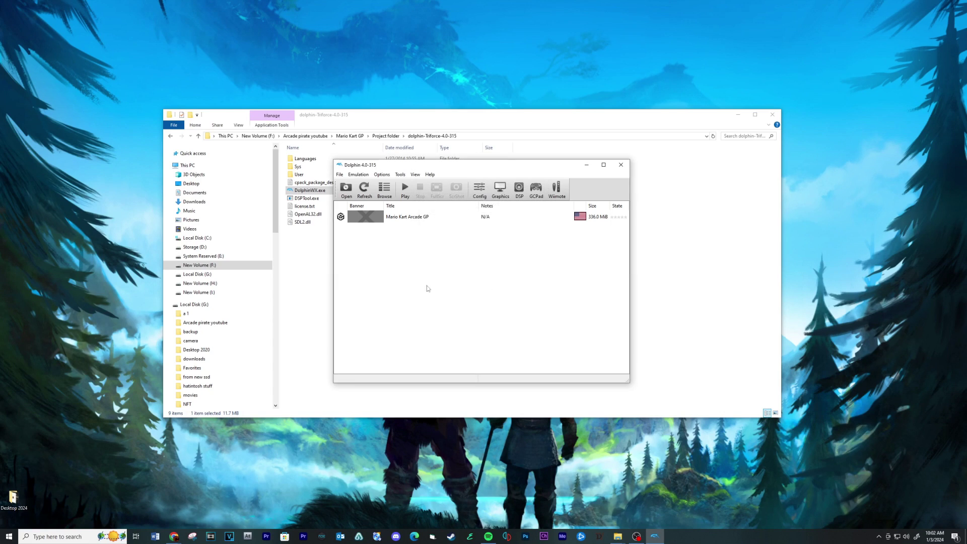
# Step: Check in Mario Kart Arcade GP's properties that the Disable crypto and Loop fix patches are enabled, and close the properties
pyautogui.click(393, 223)
pyautogui.rightClick(392, 222)
pyautogui.click(399, 225)
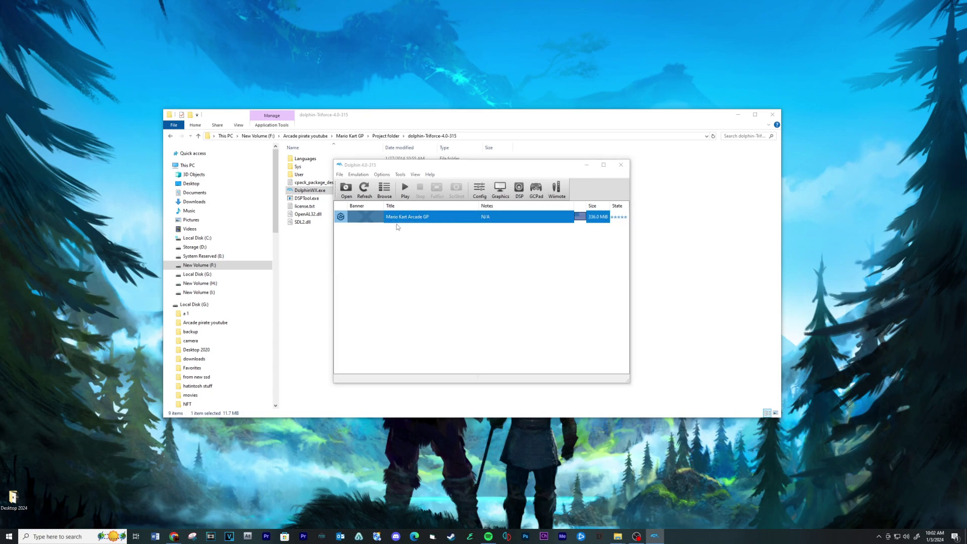
pyautogui.click(430, 195)
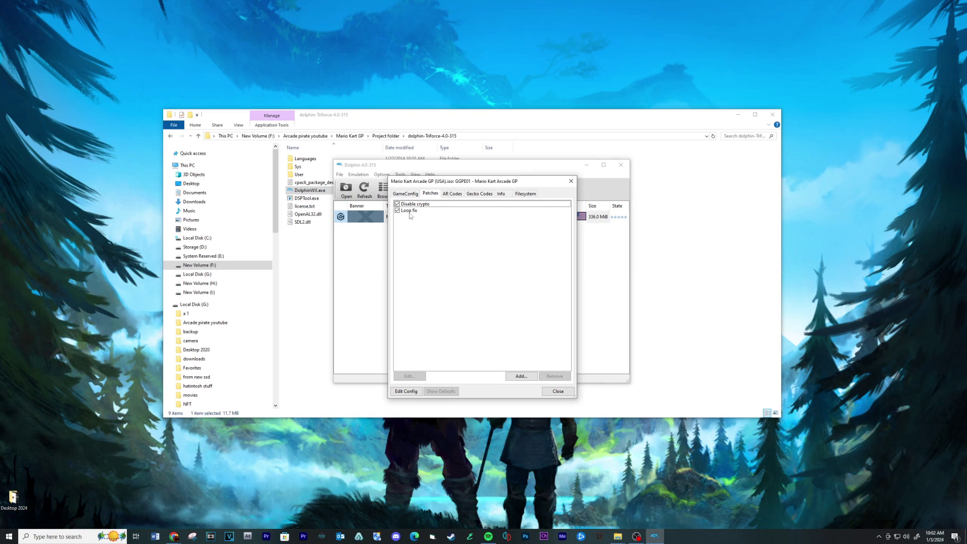
pyautogui.click(557, 391)
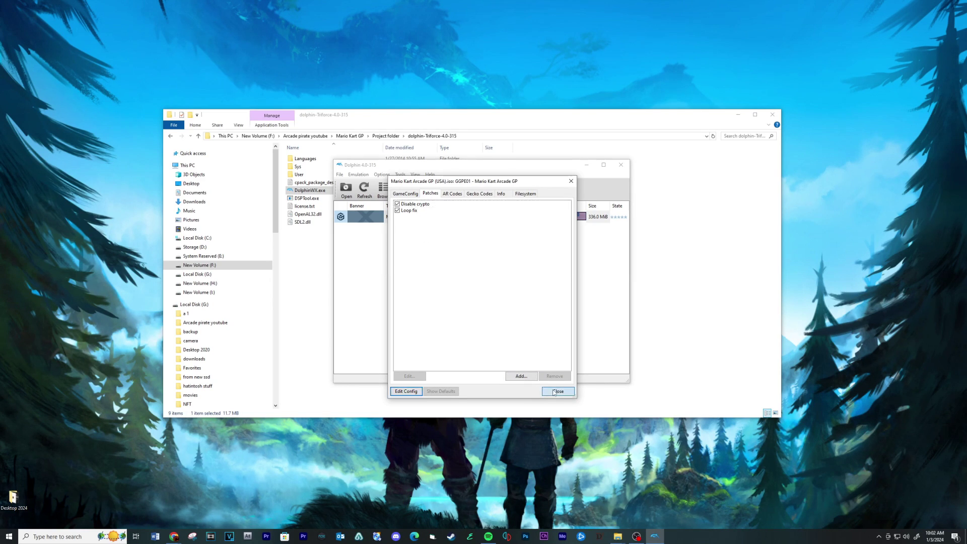
# Step: Start Mario Kart Arcade GP in Dolphin 4.0-315 and load the saved state from Slot 1
pyautogui.doubleClick(370, 222)
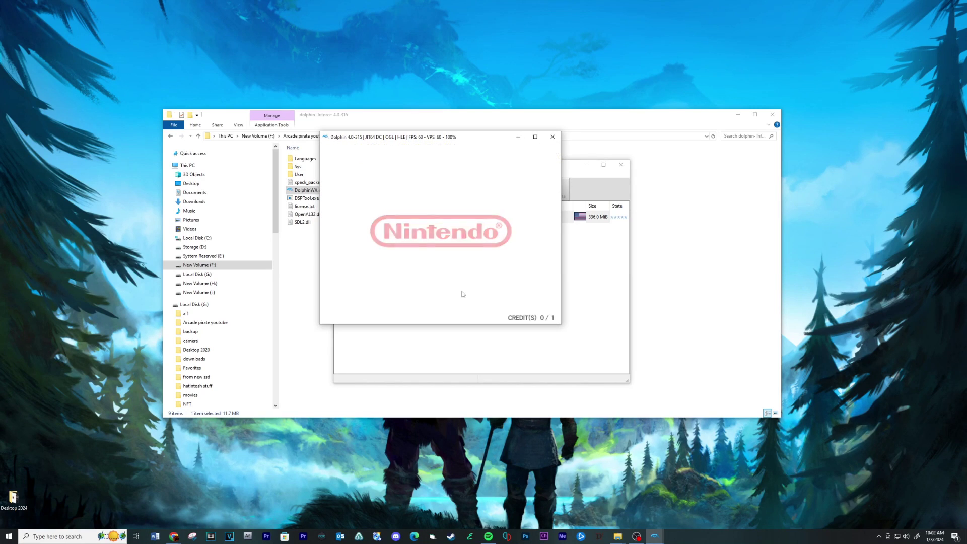
pyautogui.click(465, 353)
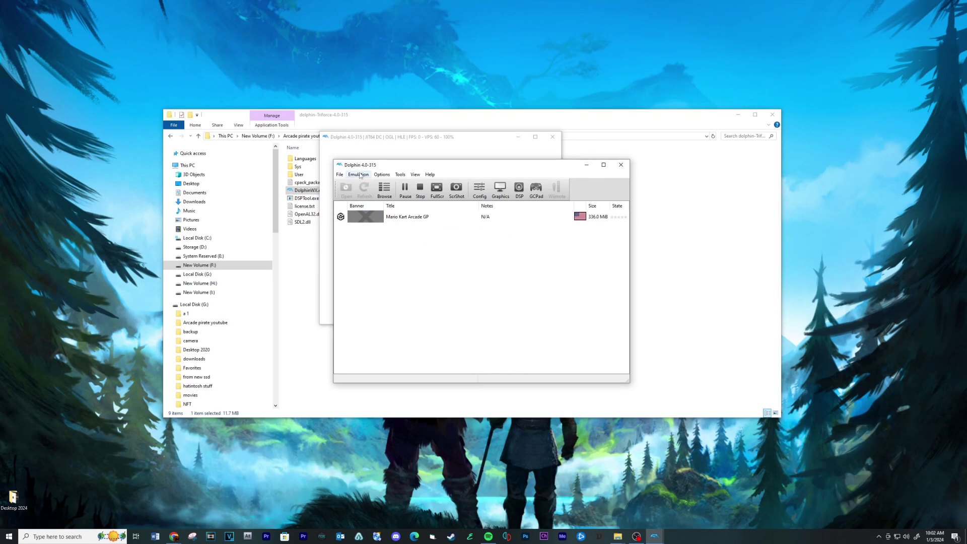
pyautogui.click(378, 175)
pyautogui.moveTo(358, 175)
pyautogui.moveTo(435, 314)
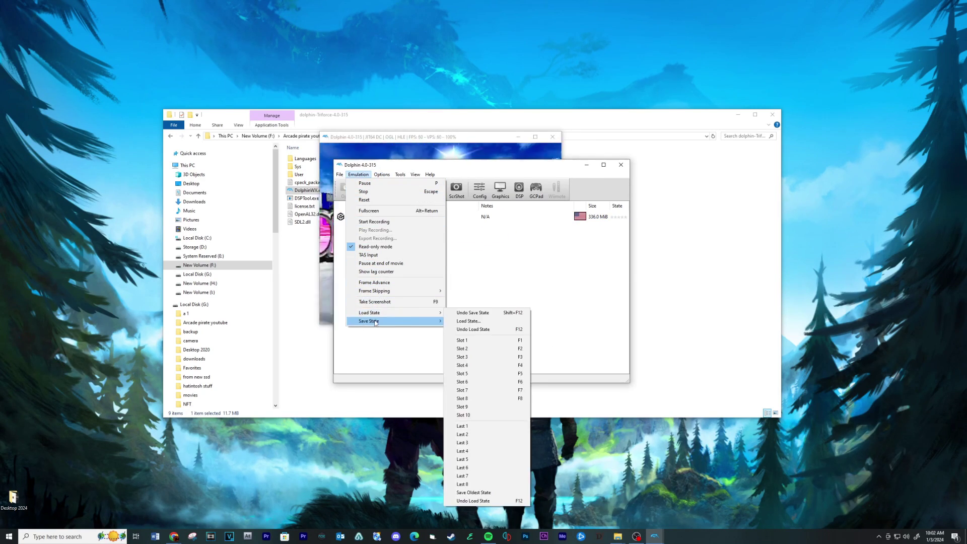
pyautogui.click(466, 340)
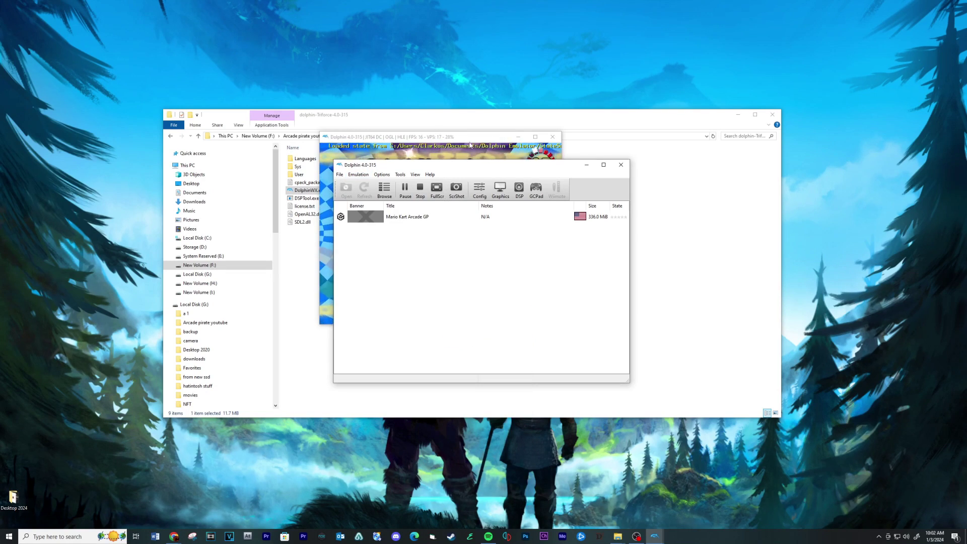
# Step: Open Dolphin 4.0-315's graphics settings and enable Use Fullscreen
pyautogui.click(508, 154)
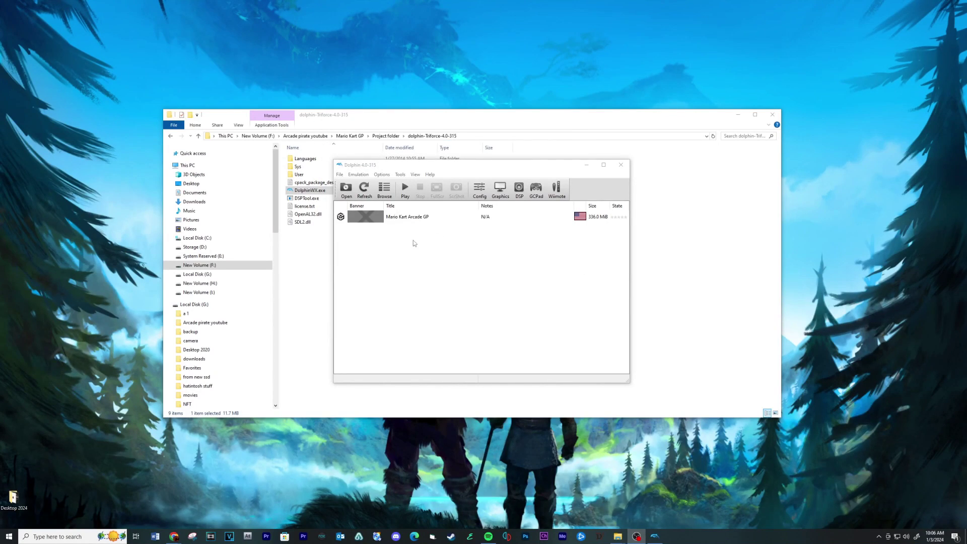
pyautogui.click(382, 175)
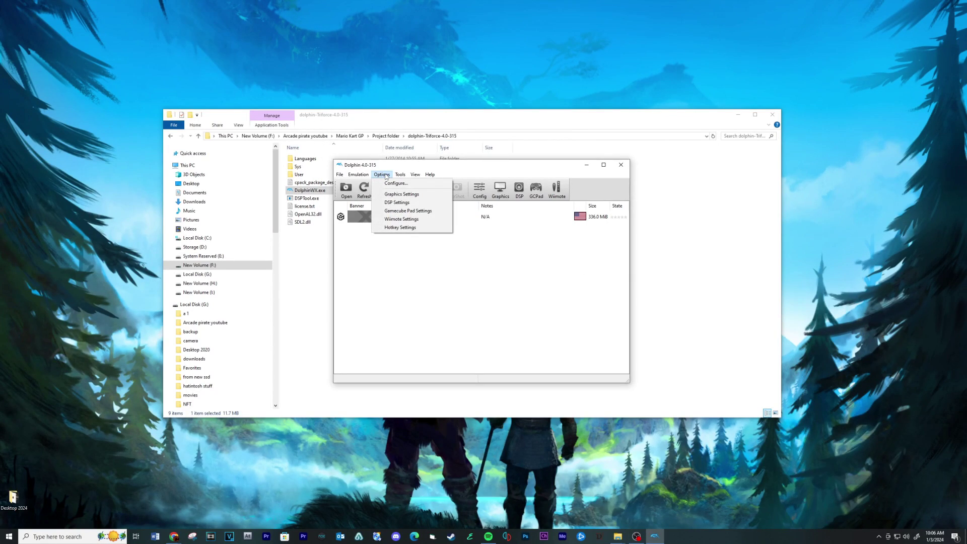
pyautogui.click(395, 195)
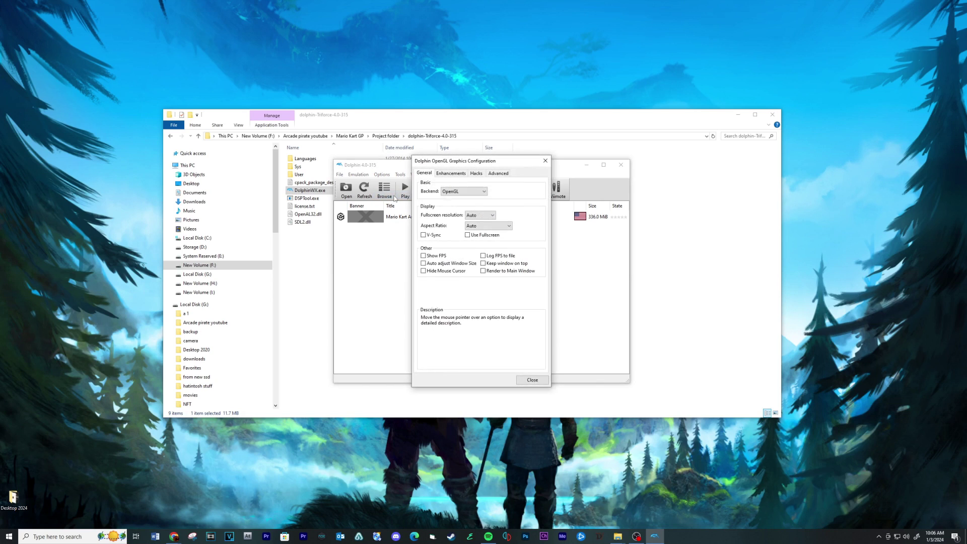
pyautogui.click(467, 235)
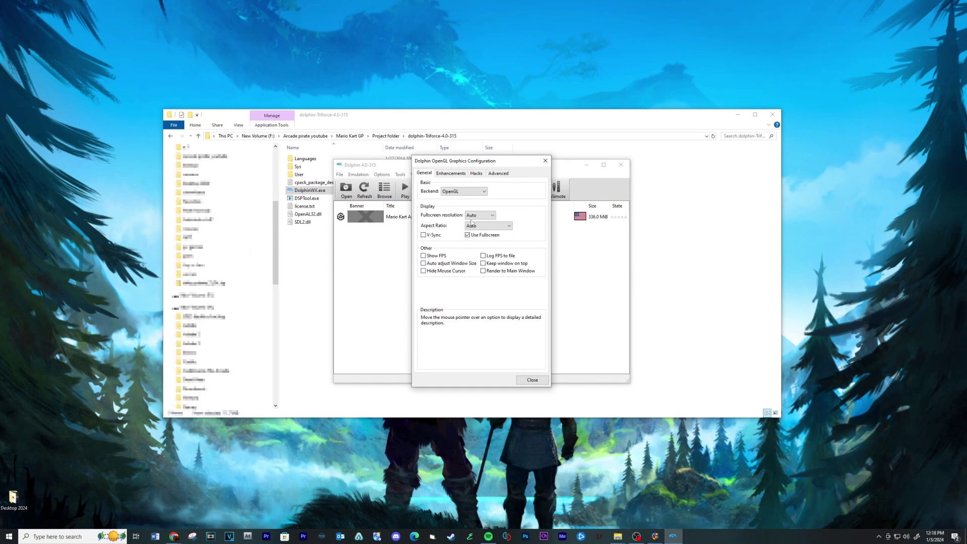
# Step: Review the fullscreen resolution and aspect ratio choices, leave both on Auto, and close the graphics configuration
pyautogui.click(479, 215)
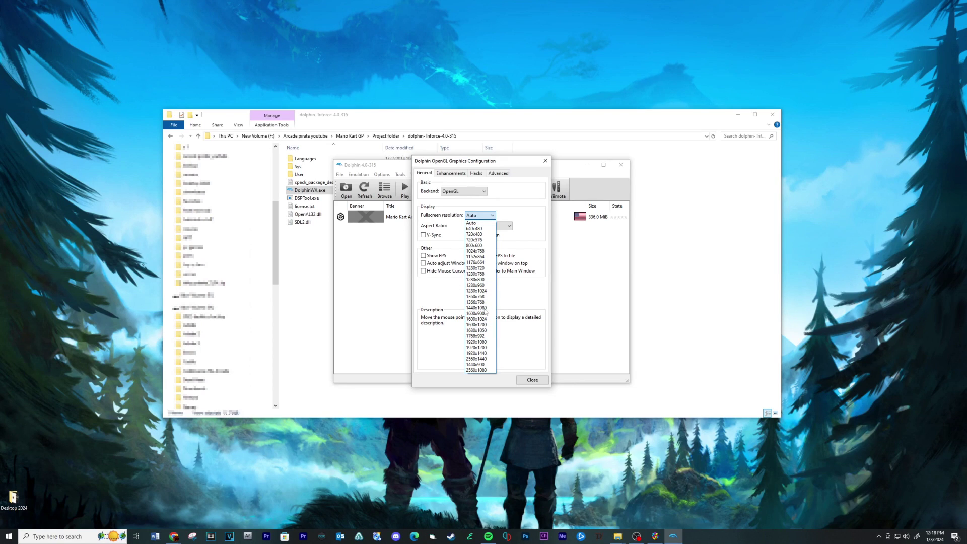
pyautogui.click(524, 225)
pyautogui.click(510, 228)
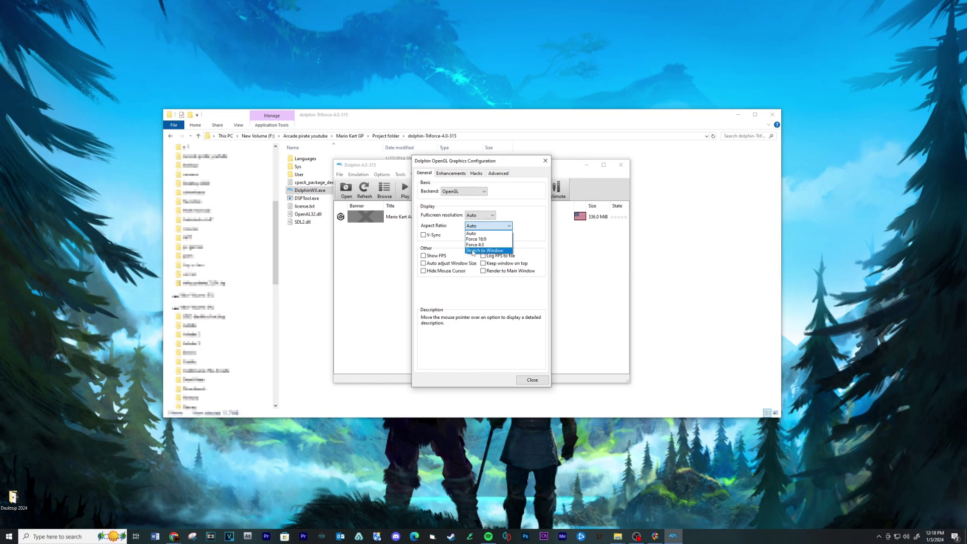
pyautogui.click(523, 221)
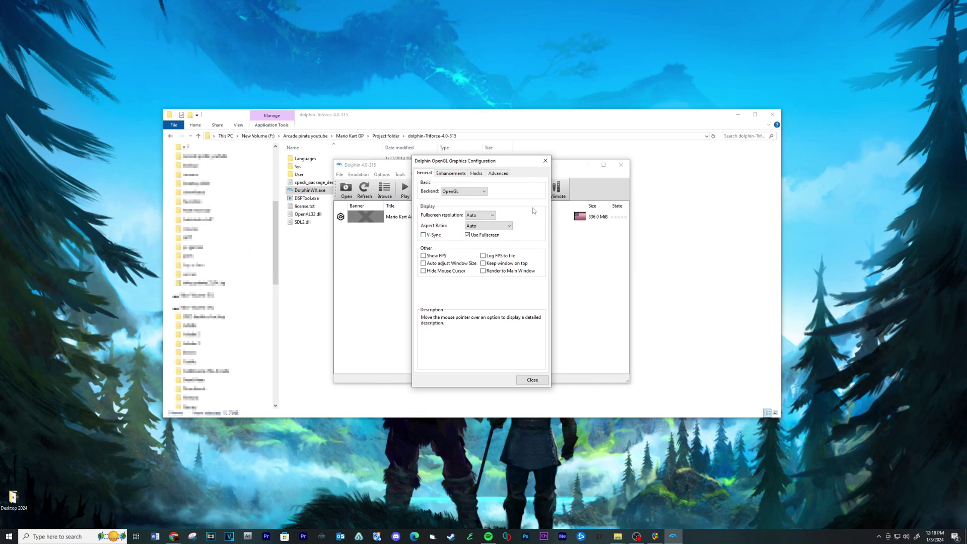
pyautogui.click(530, 380)
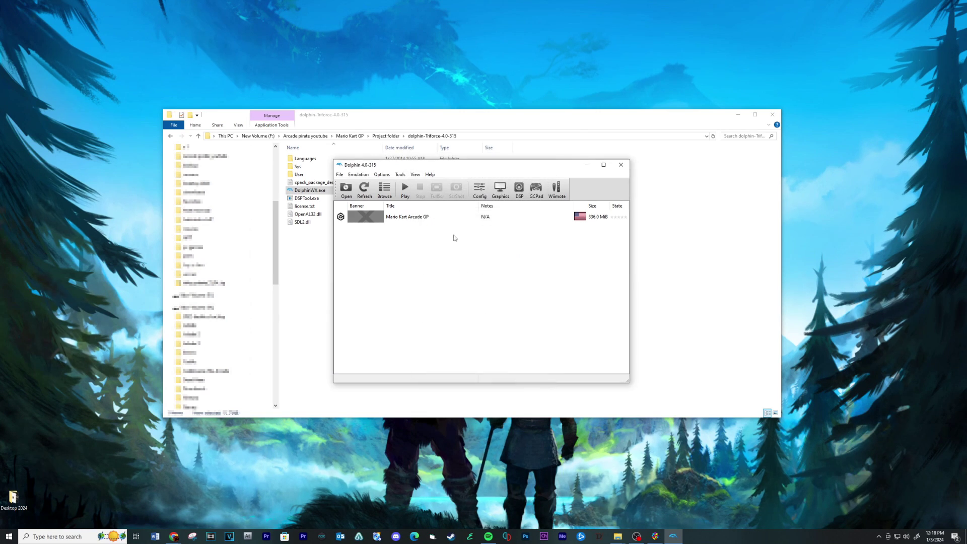
# Step: Open the Interface settings in Dolphin's main configuration
pyautogui.click(382, 174)
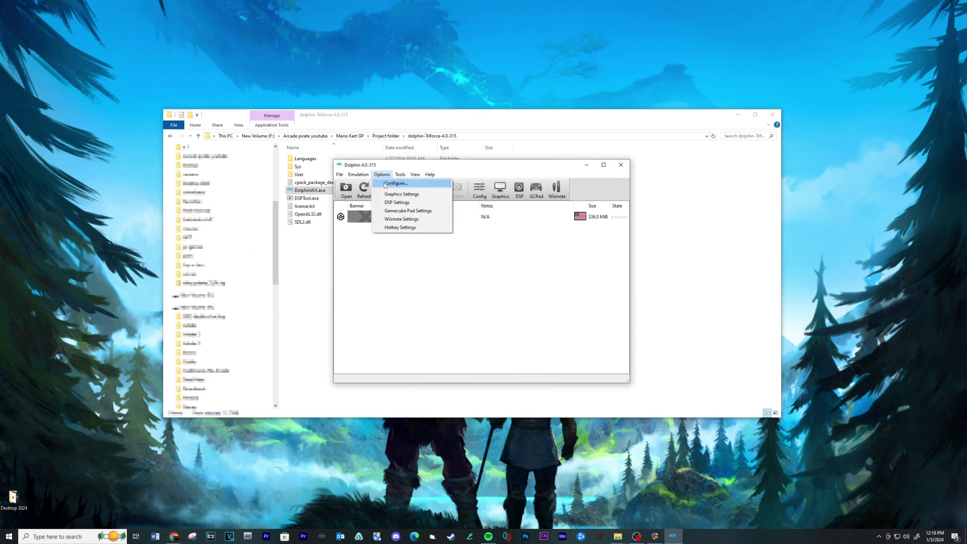
pyautogui.click(385, 185)
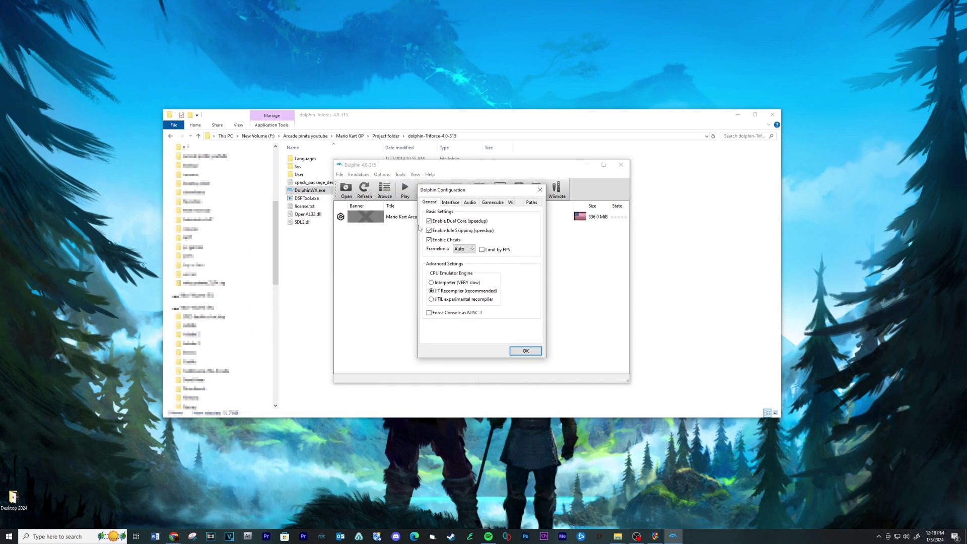
pyautogui.click(443, 204)
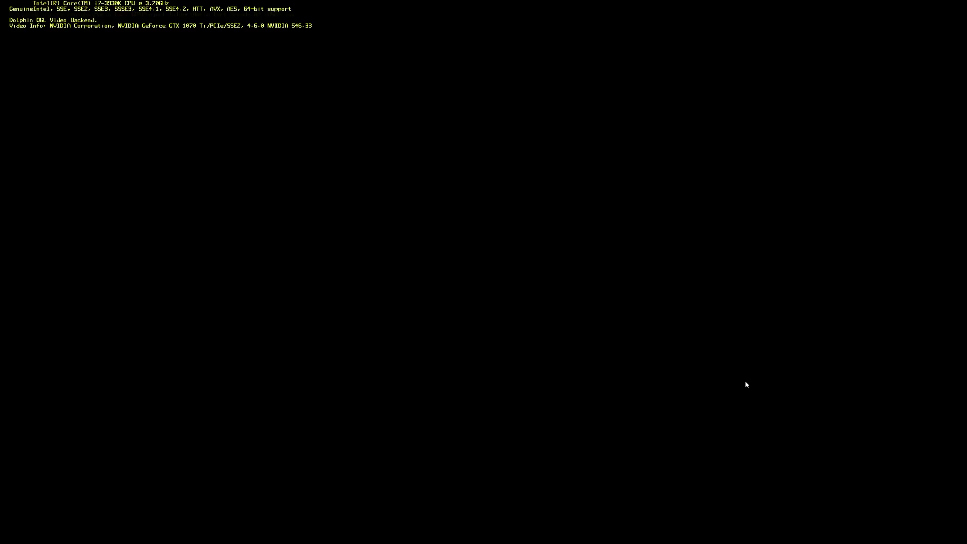
# Step: Load the saved state from Slot 1 in the fullscreen game
pyautogui.press('F1')
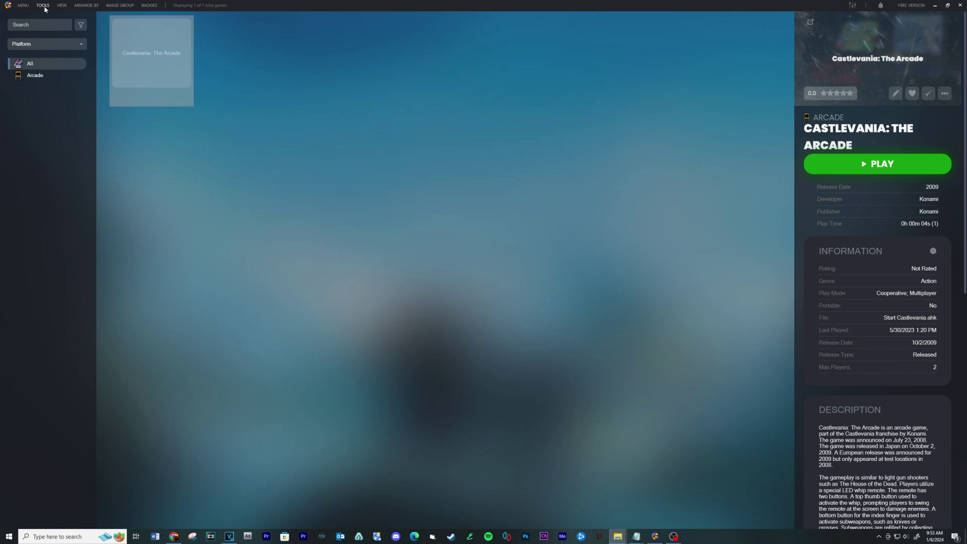
# Step: Switch to LaunchBox, start a ROM files import, and continue past the wizard's welcome page
pyautogui.click(44, 6)
pyautogui.moveTo(32, 16)
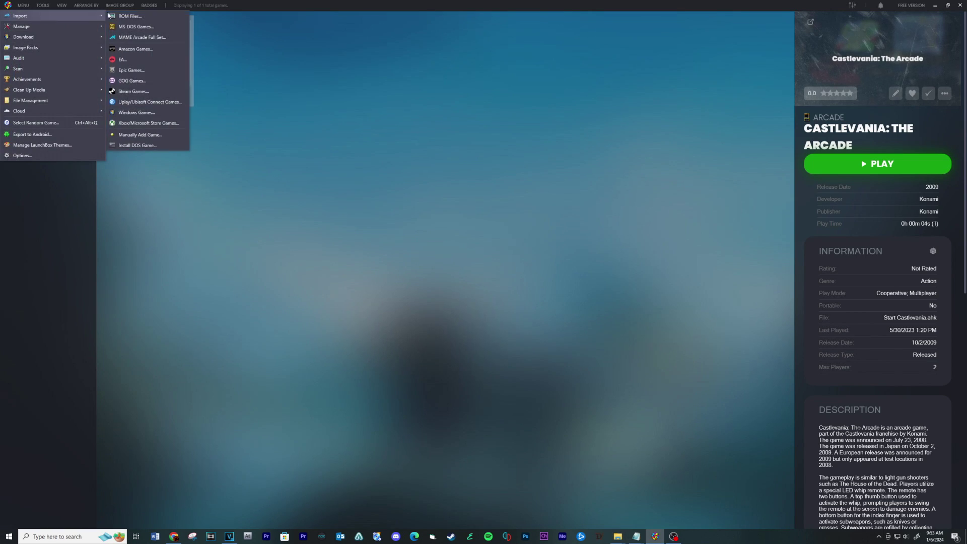
pyautogui.click(119, 16)
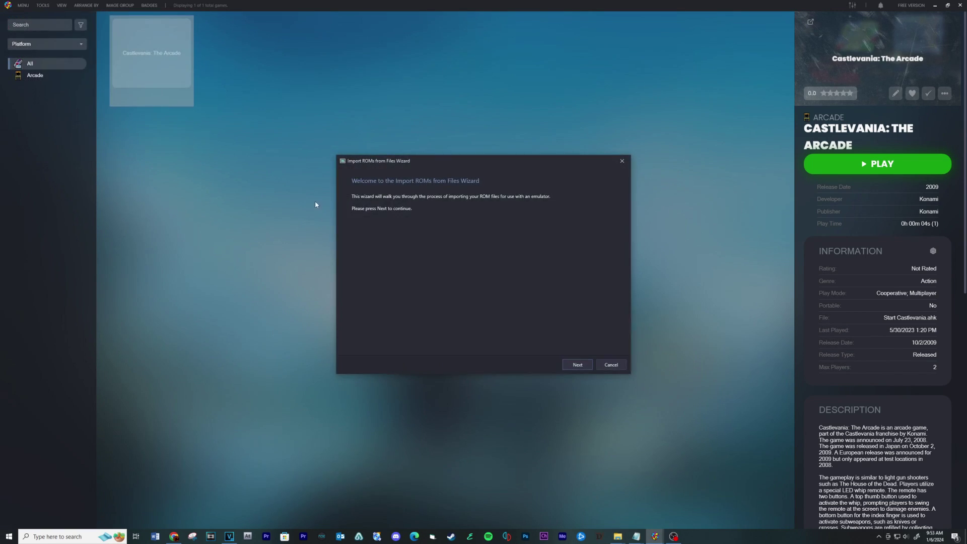
pyautogui.click(577, 364)
# Step: Add Mario Kart Arcade GP (USA).iso from the Project folder to the import and continue to the platform choice
pyautogui.click(405, 340)
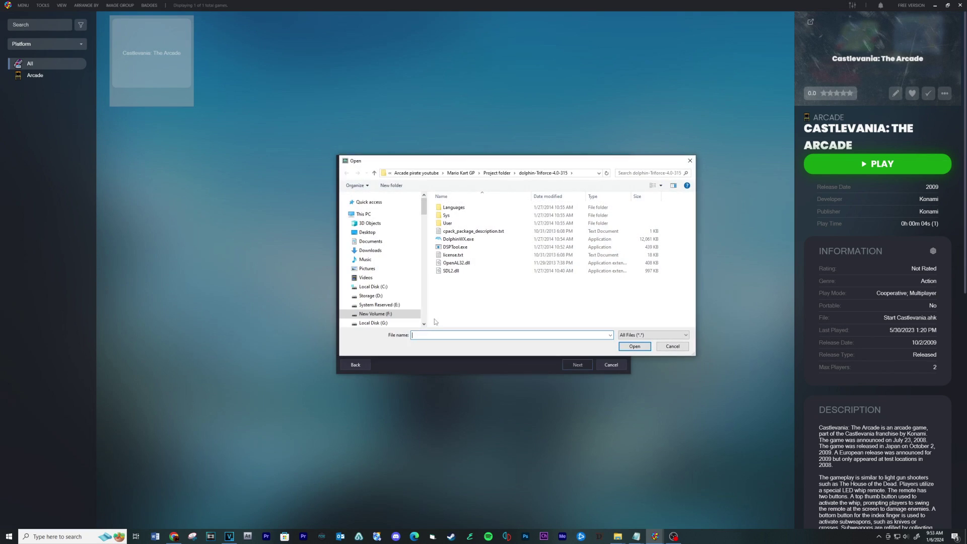
pyautogui.click(502, 173)
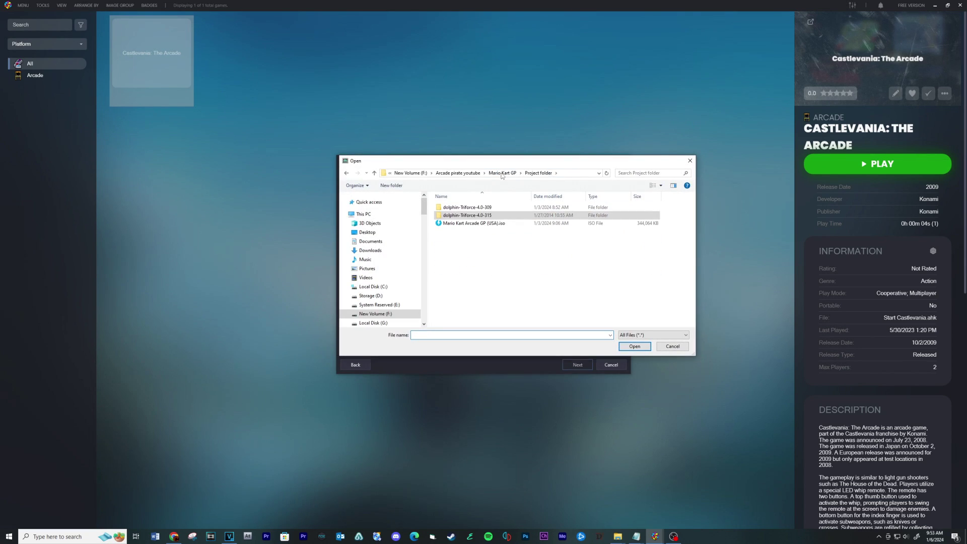
pyautogui.click(474, 223)
pyautogui.click(635, 347)
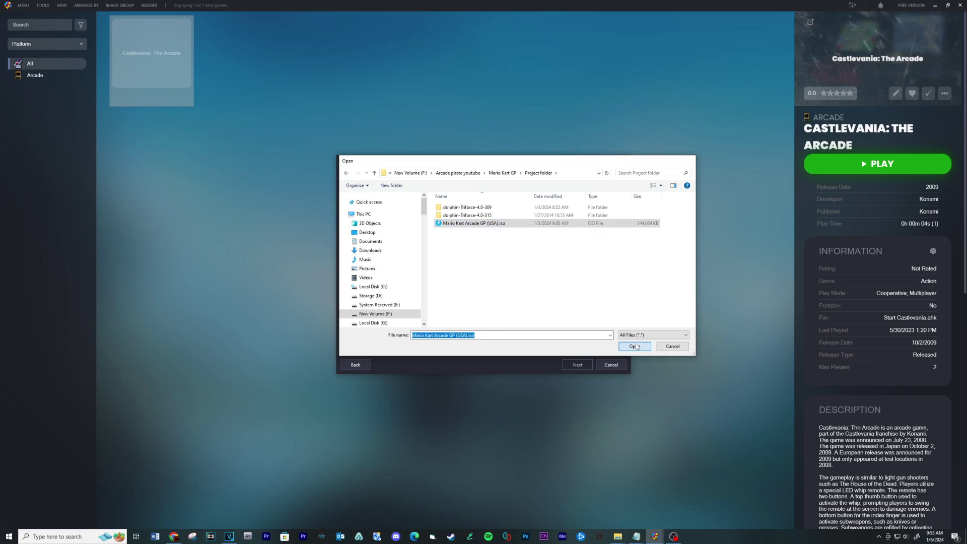
pyautogui.click(578, 364)
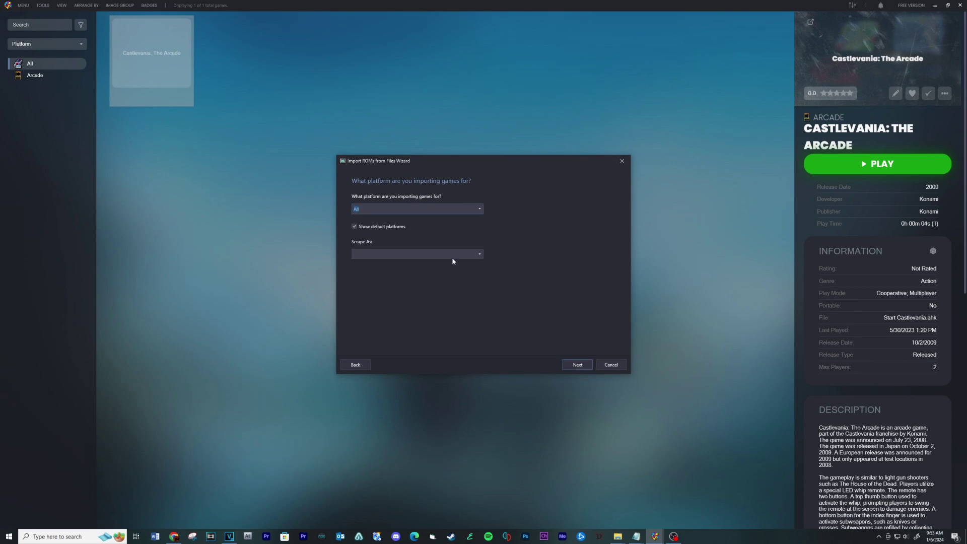
# Step: Choose Nintendo GameCube as the platform for the imported game and continue
pyautogui.click(482, 212)
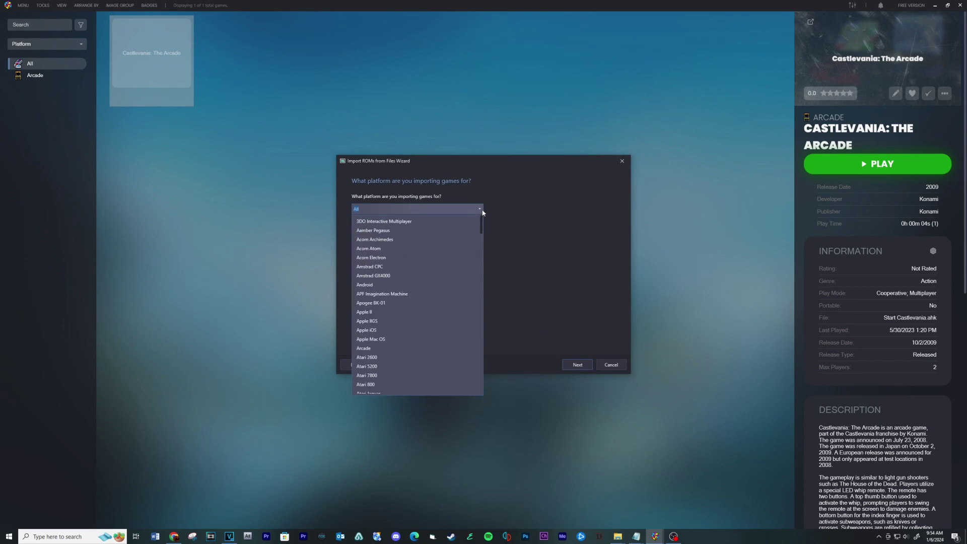
pyautogui.moveTo(482, 225); pyautogui.dragTo(476, 316)
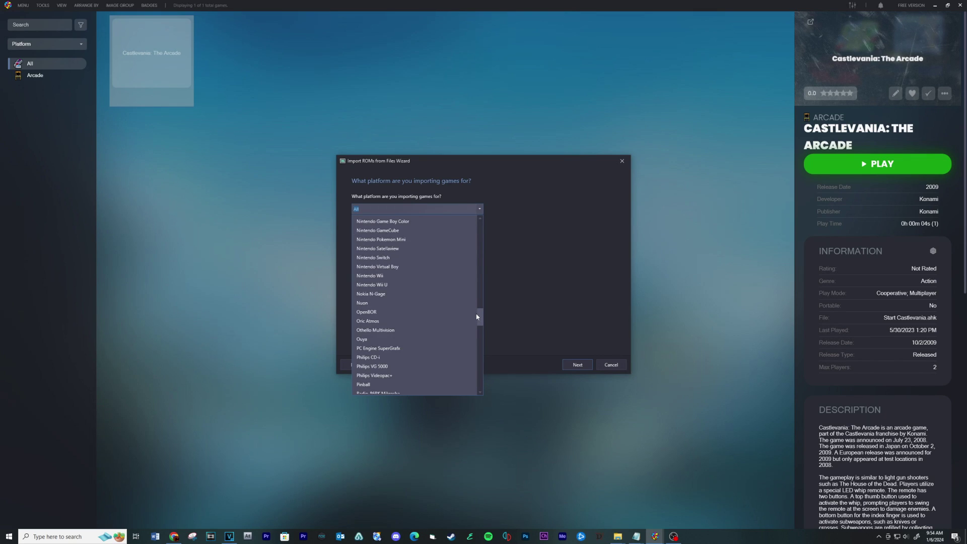
pyautogui.click(419, 229)
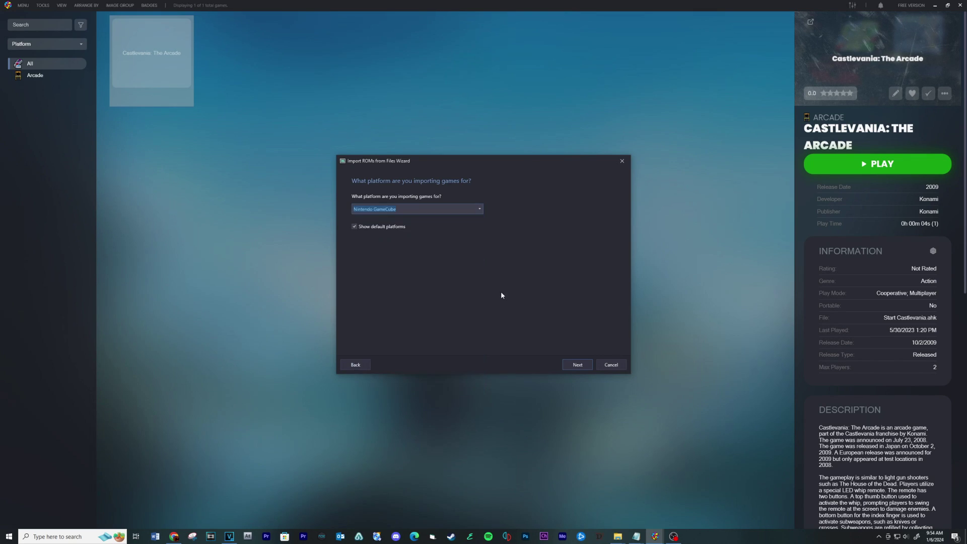
pyautogui.click(579, 367)
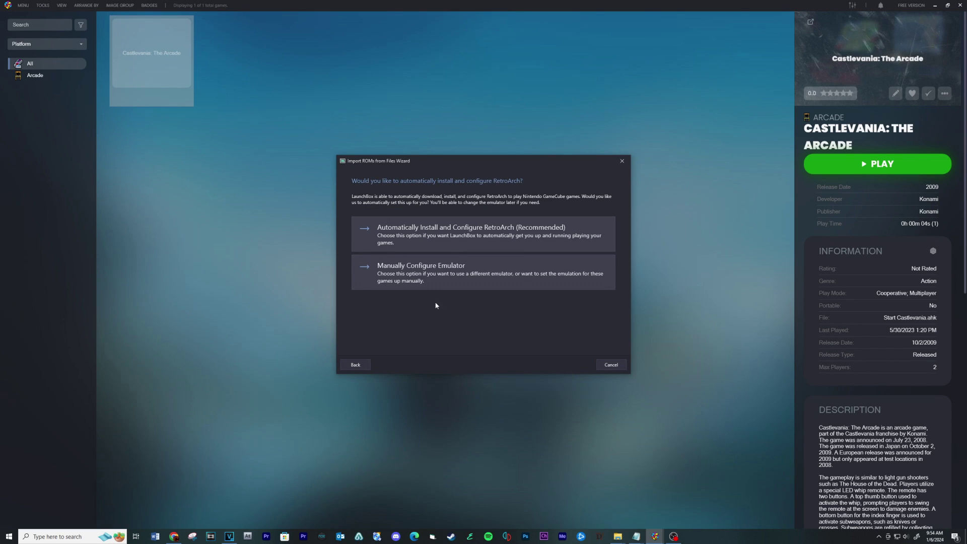
# Step: Choose manual emulator configuration and add a new emulator named dolphin-Triforce-4.0-315
pyautogui.click(414, 276)
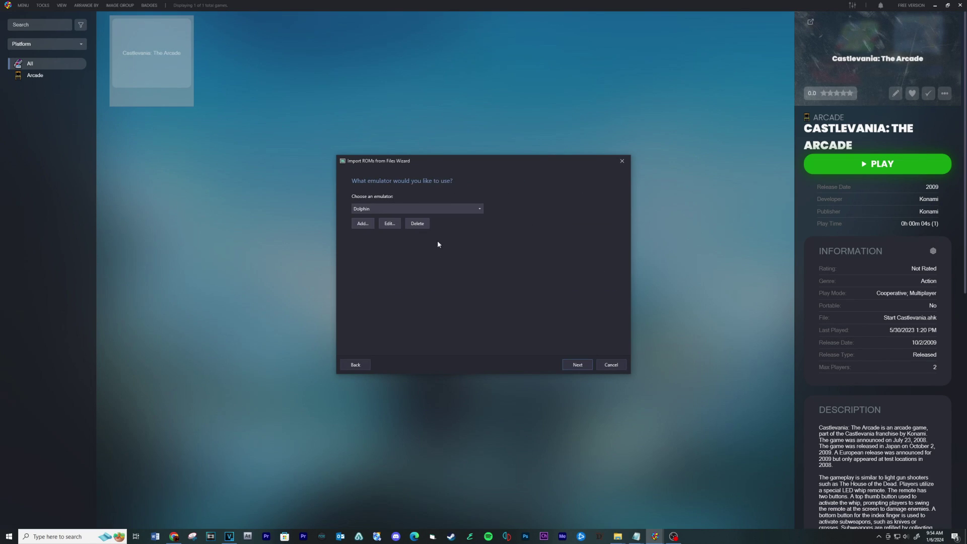
pyautogui.click(362, 224)
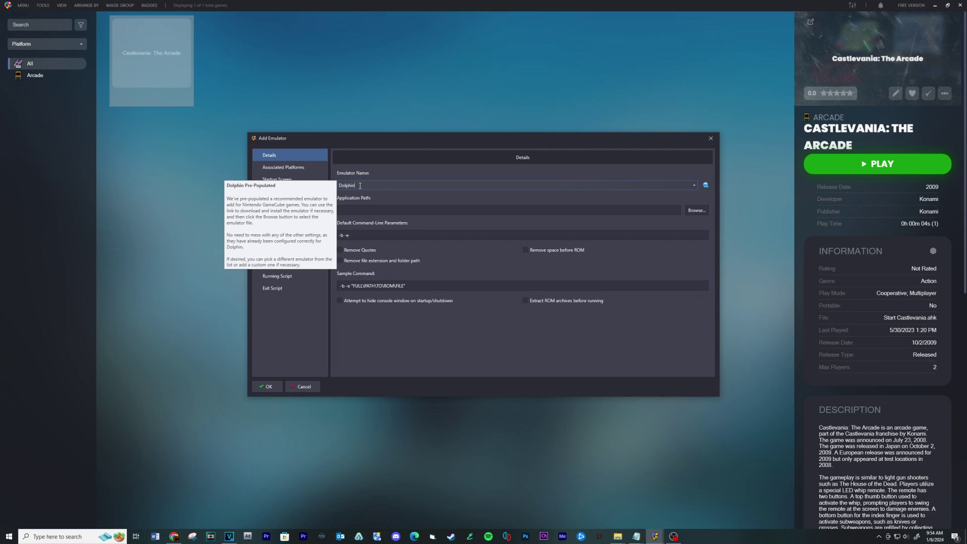
pyautogui.moveTo(361, 186); pyautogui.dragTo(338, 189)
pyautogui.rightClick(344, 187)
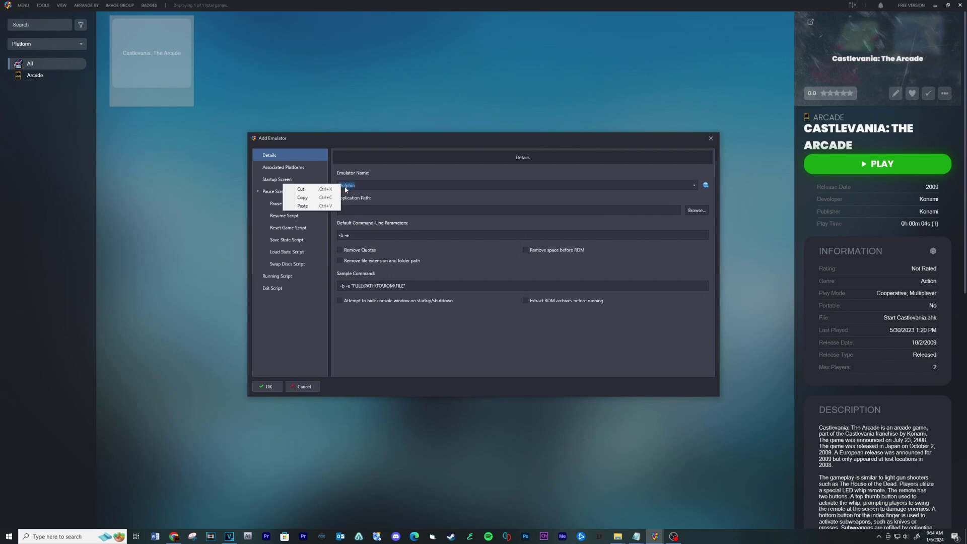
pyautogui.click(314, 207)
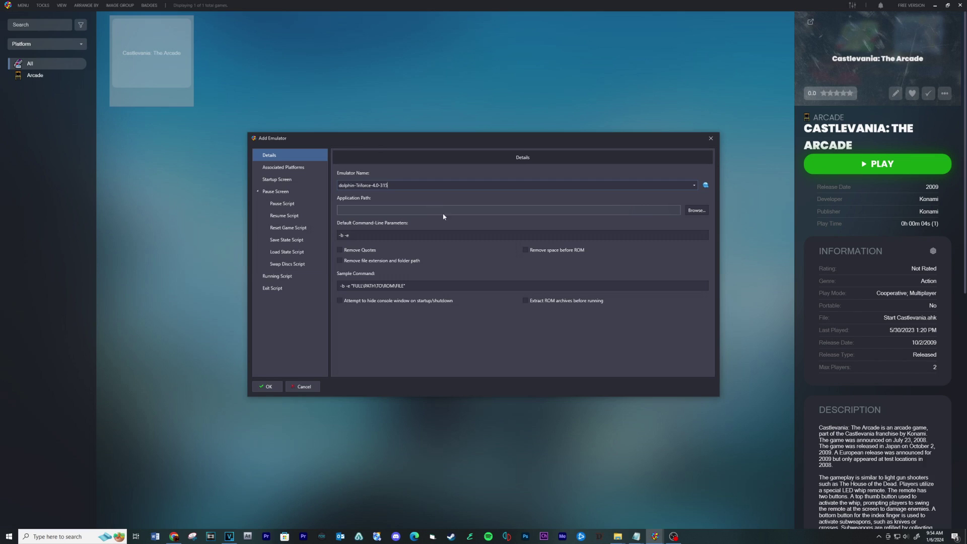
# Step: Set the emulator's application path to DolphinWX.exe in the dolphin-Triforce-4.0-315 folder, showing all file types
pyautogui.click(697, 210)
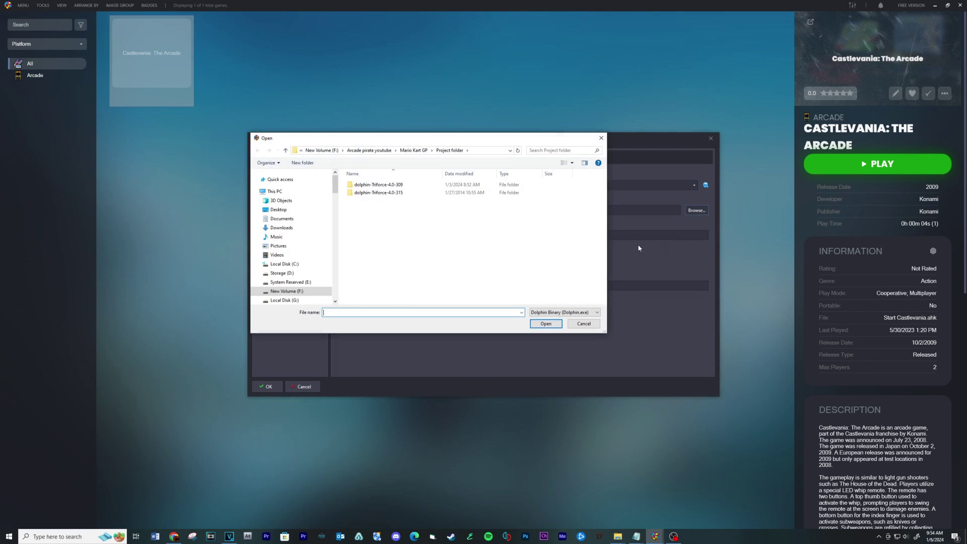
pyautogui.doubleClick(380, 192)
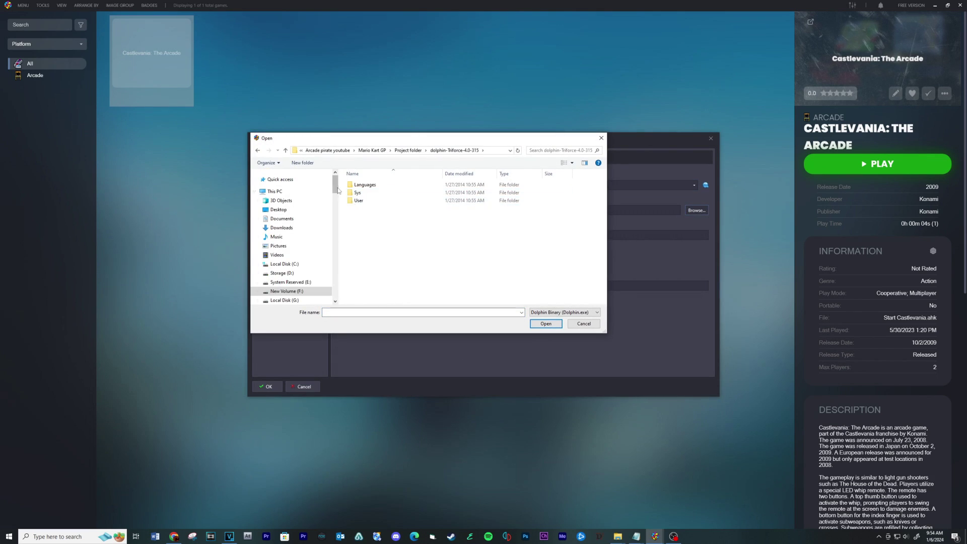
pyautogui.click(564, 313)
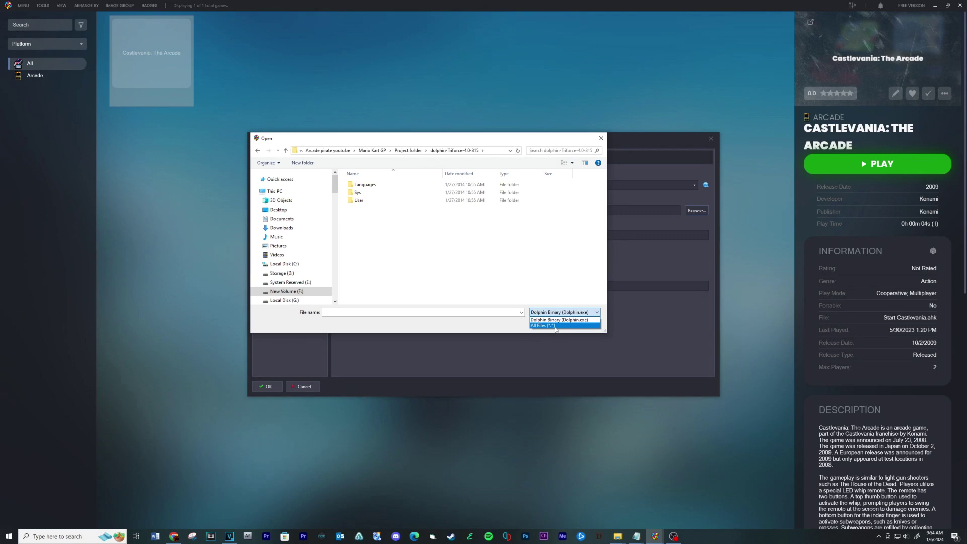
pyautogui.click(555, 326)
pyautogui.click(371, 216)
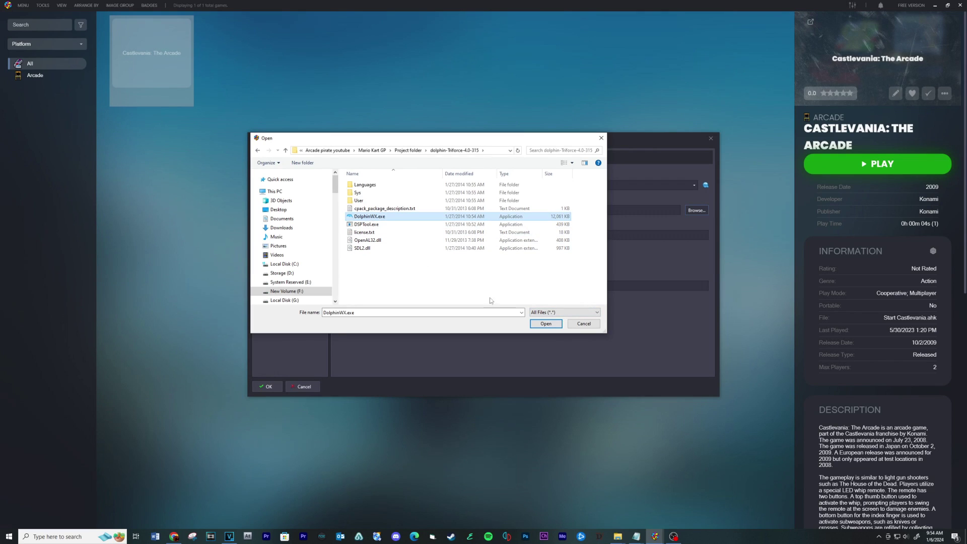
pyautogui.click(541, 325)
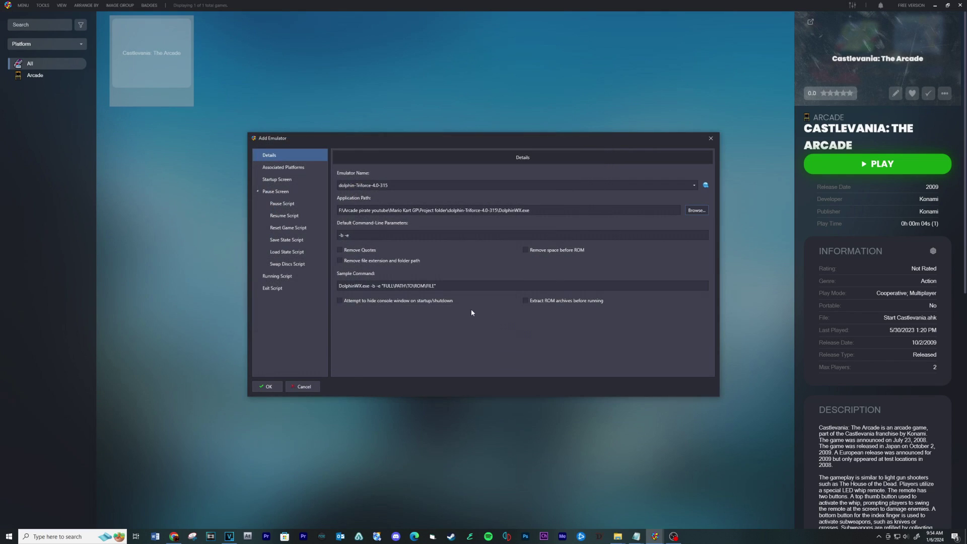
# Step: Disable Default Emulator for both Nintendo GameCube and Nintendo Wii in the emulator's associated platforms
pyautogui.click(288, 168)
pyautogui.click(477, 195)
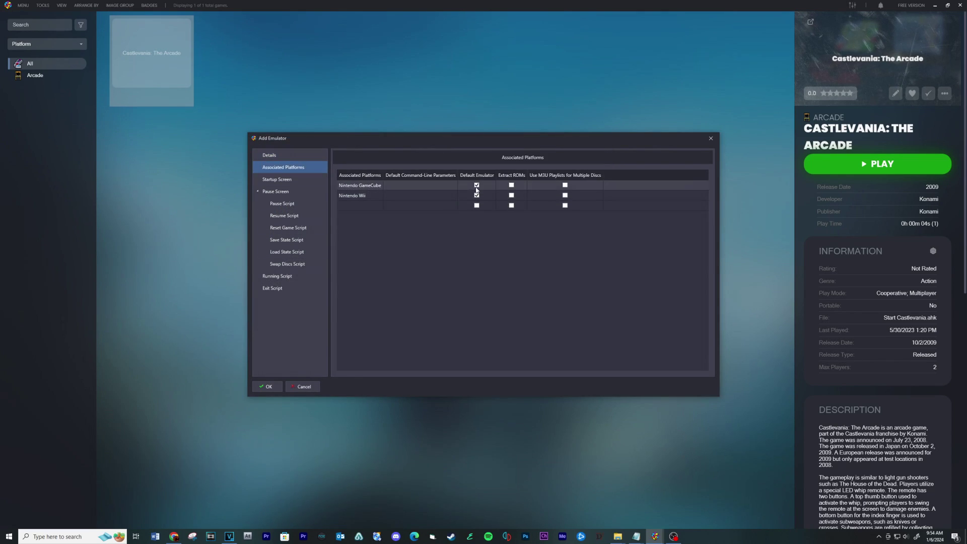
pyautogui.click(476, 185)
pyautogui.click(477, 196)
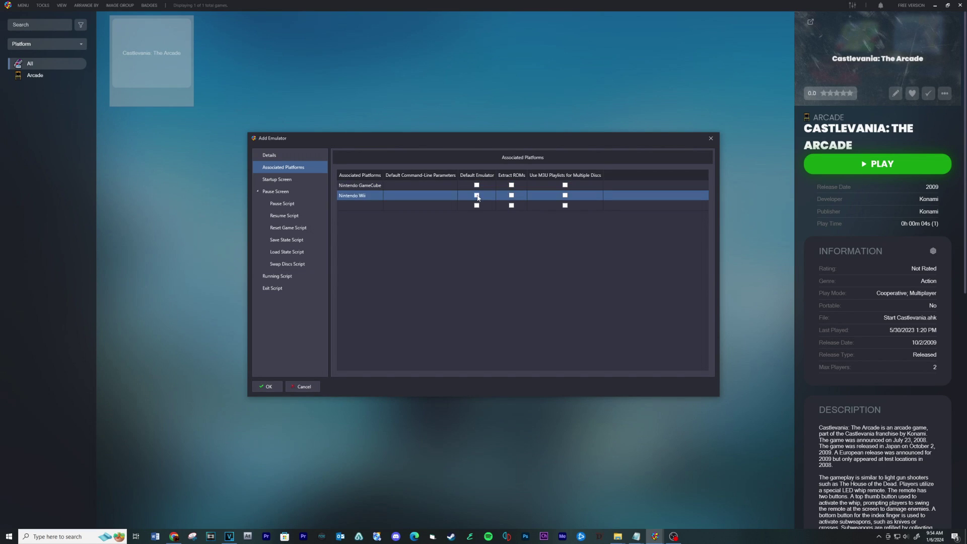
# Step: Paste a running AutoHotkey script that waits with Sleep, 5000 and sends {F1}, and save the new emulator
pyautogui.click(288, 278)
pyautogui.hotkey('alt', 'Tab')
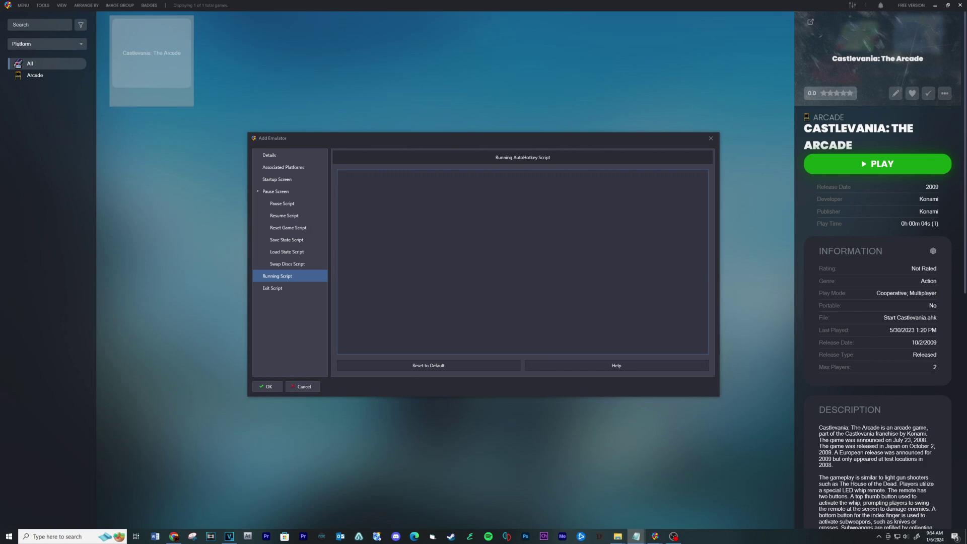
pyautogui.click(434, 225)
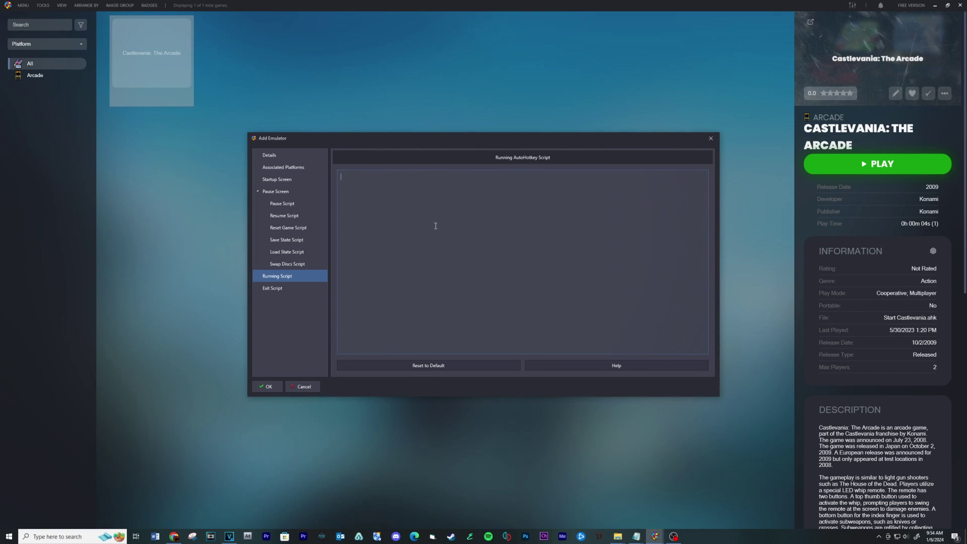
pyautogui.rightClick(433, 225)
pyautogui.click(397, 248)
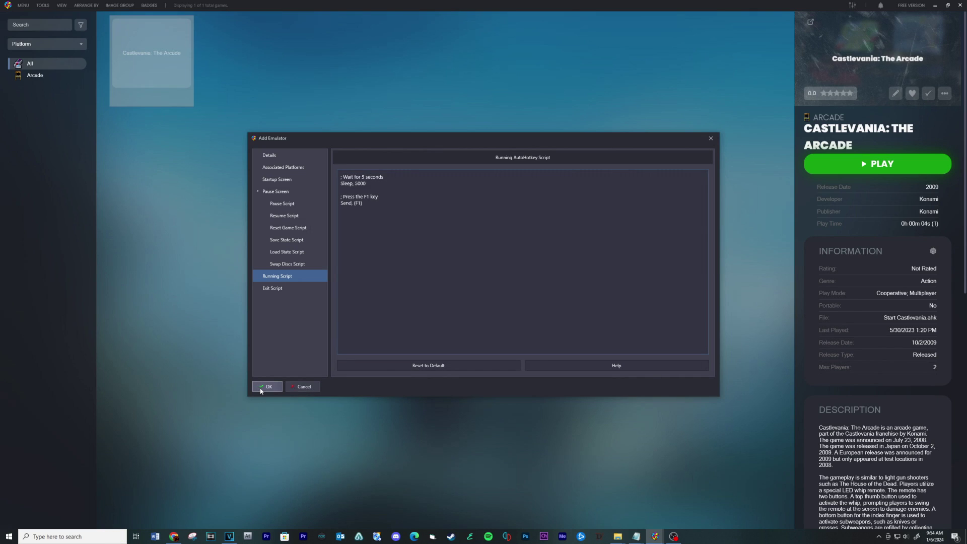
pyautogui.click(266, 387)
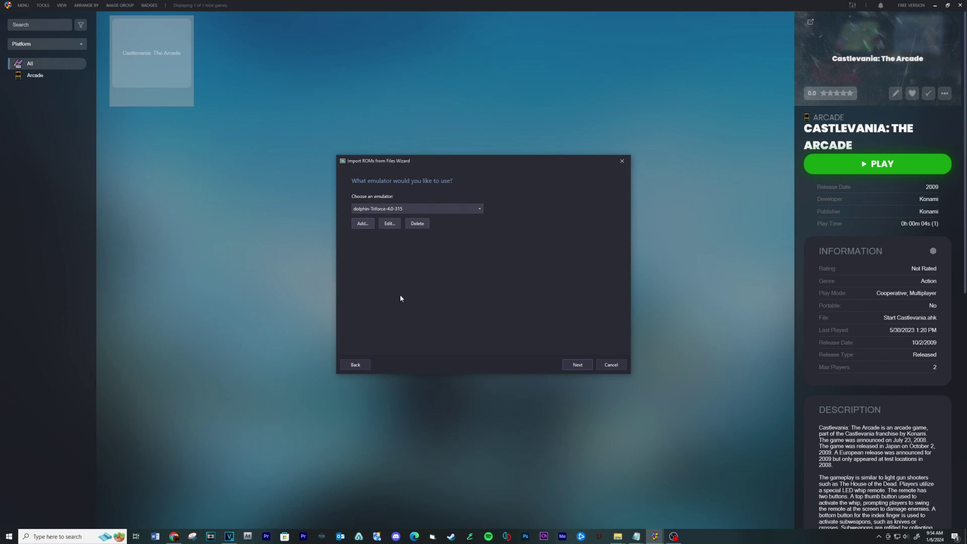
# Step: Import Mario Kart Arcade GP using its file in the current location with the remaining wizard defaults, and select the game in the library
pyautogui.click(577, 364)
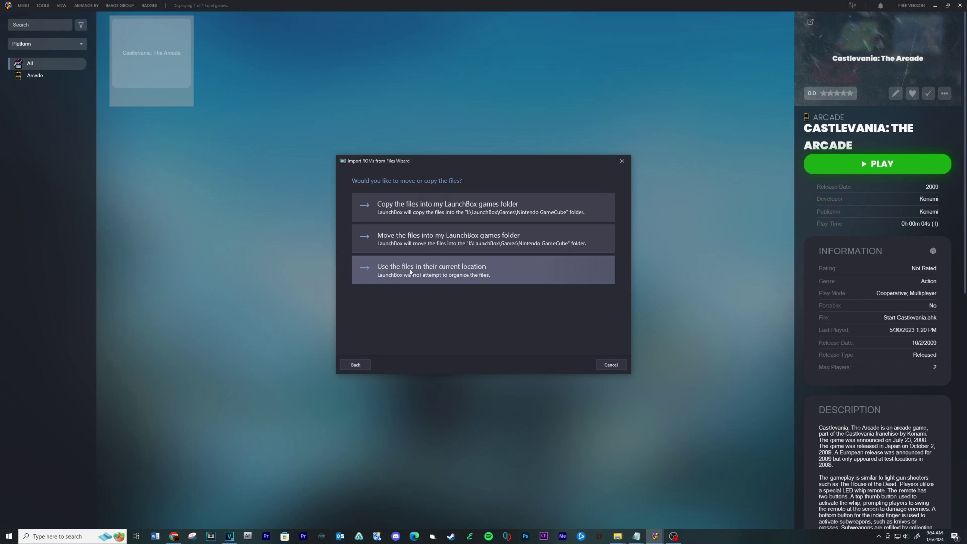
pyautogui.click(411, 272)
pyautogui.click(578, 366)
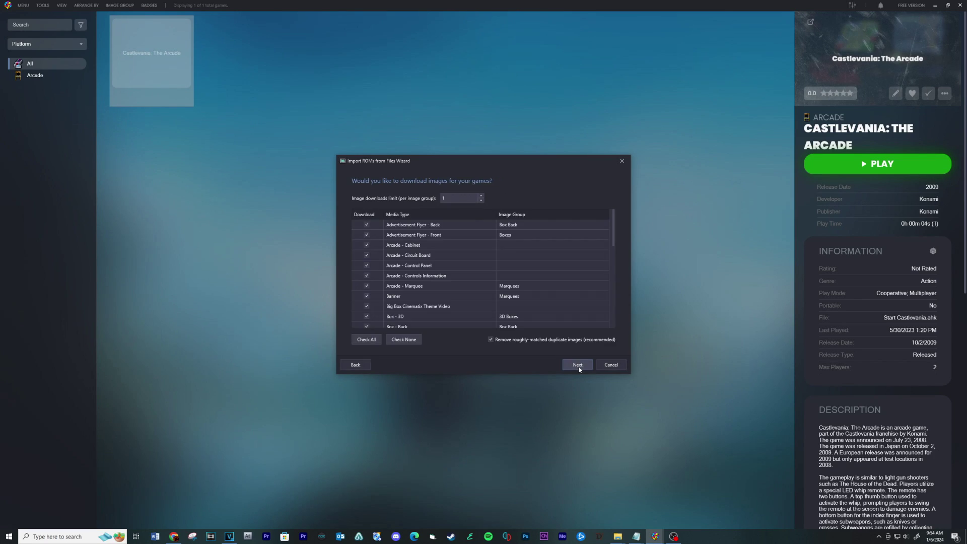
pyautogui.click(578, 365)
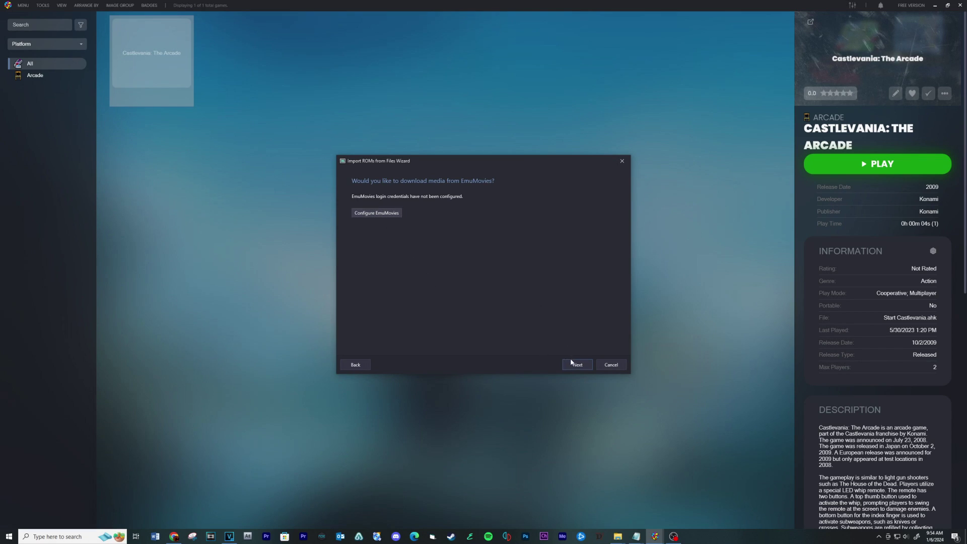
pyautogui.click(572, 364)
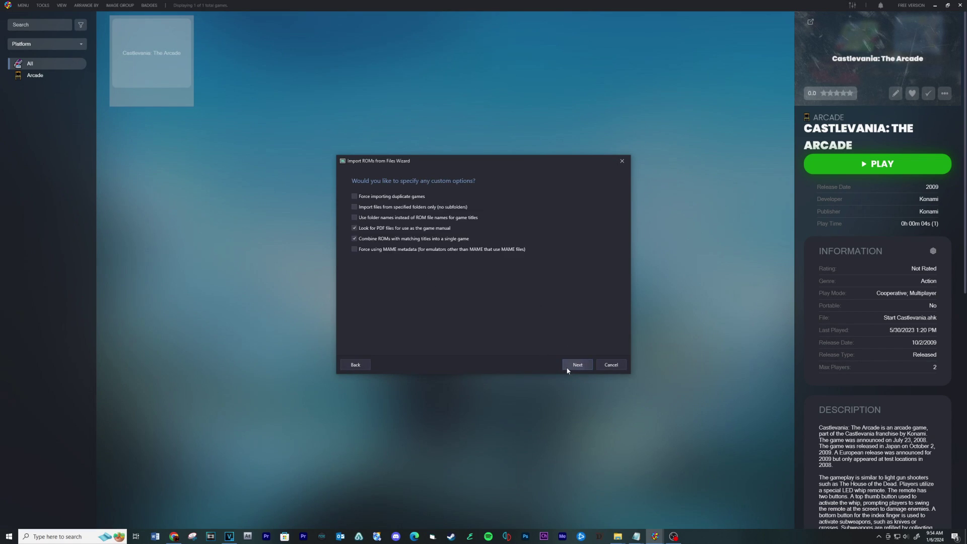
pyautogui.click(567, 366)
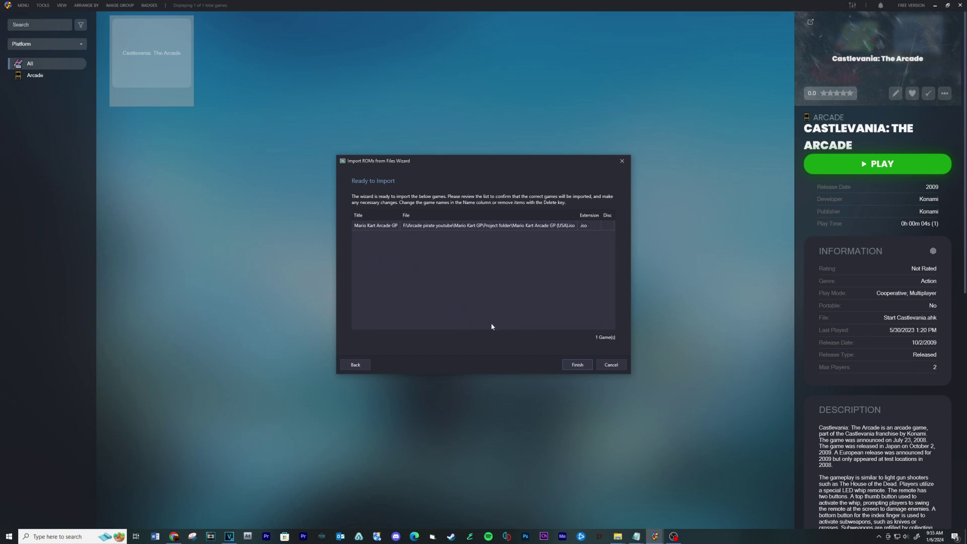
pyautogui.click(579, 366)
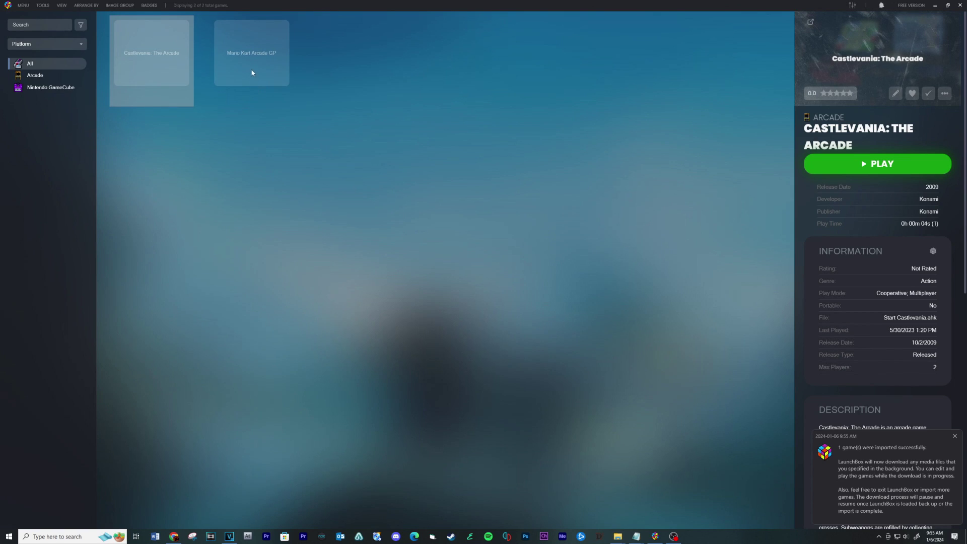
pyautogui.click(252, 71)
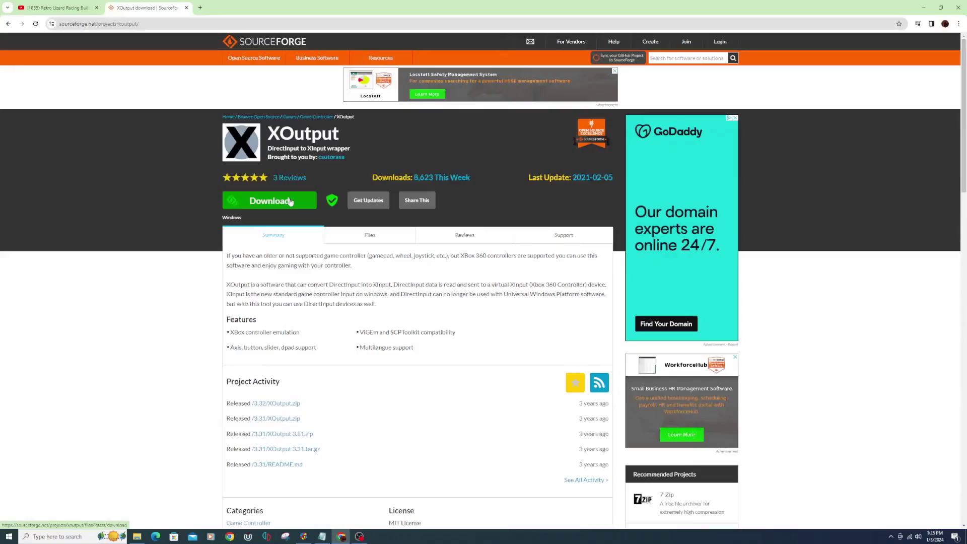
# Step: Download XOutput from its SourceForge page and open the downloaded XOutput (1) zip archive
pyautogui.click(291, 201)
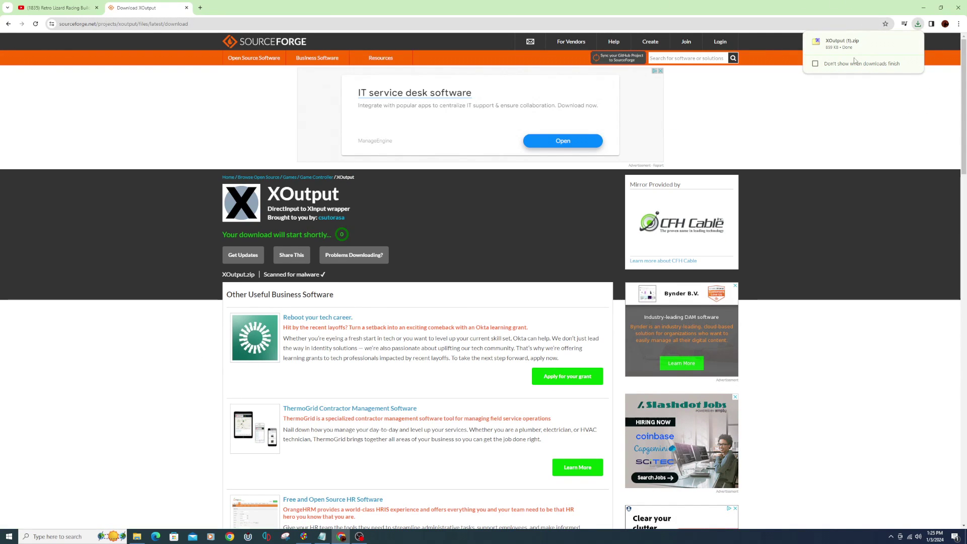
pyautogui.click(896, 44)
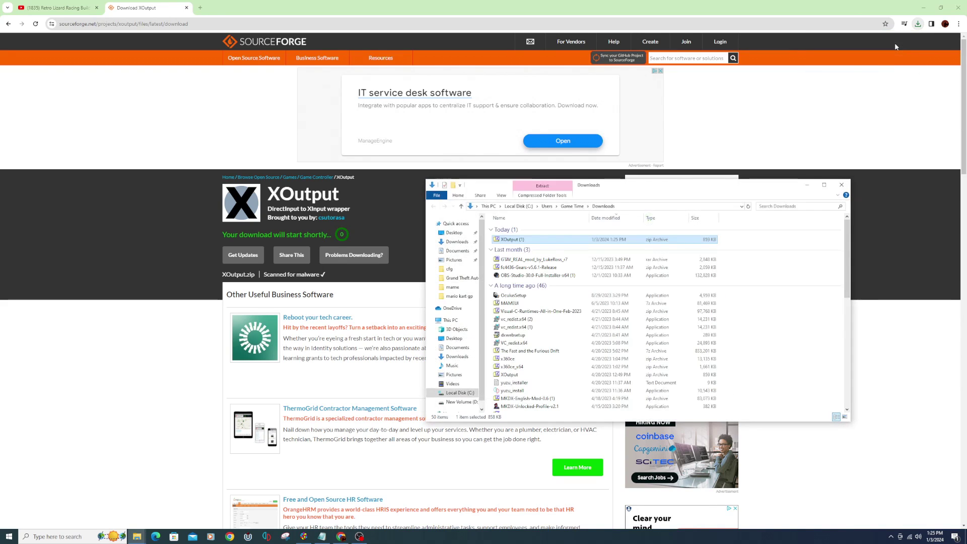
pyautogui.doubleClick(514, 240)
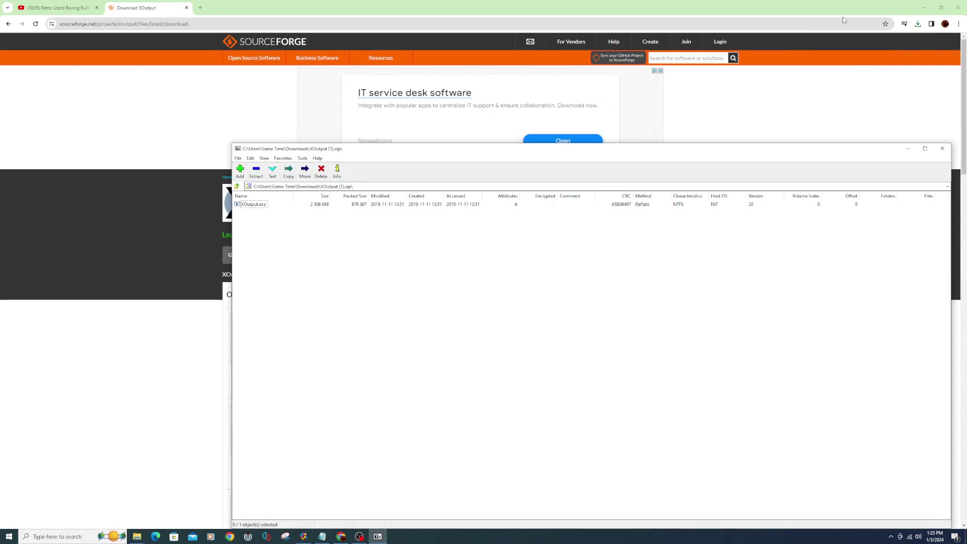
pyautogui.click(923, 8)
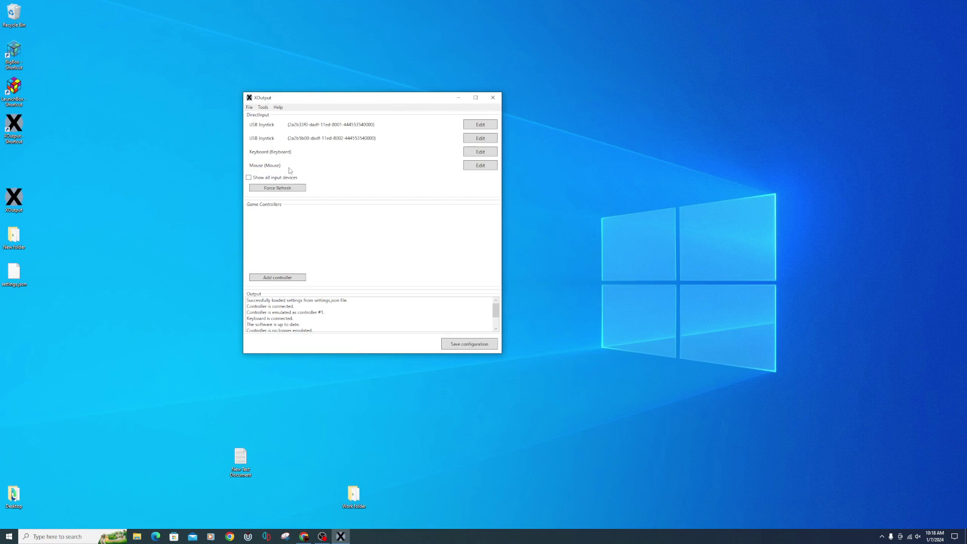
# Step: In XOutput, show all input devices, add a game controller and open its mapping for editing
pyautogui.click(257, 179)
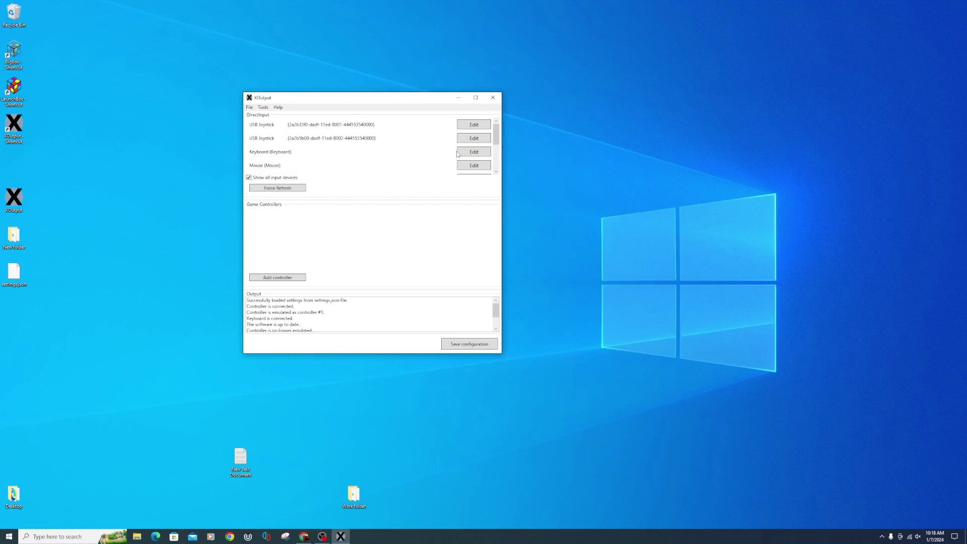
pyautogui.scroll(-2, 318, 164)
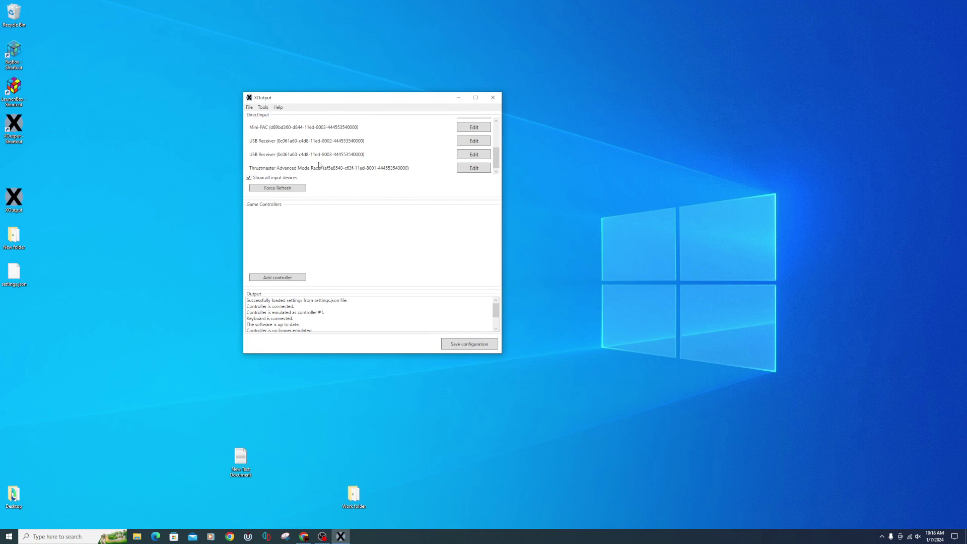
pyautogui.click(277, 280)
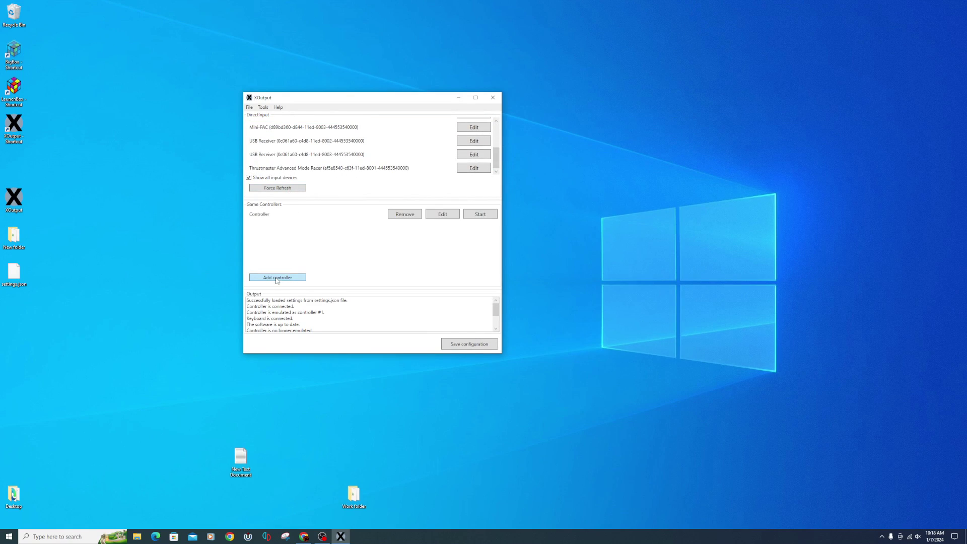
pyautogui.click(443, 215)
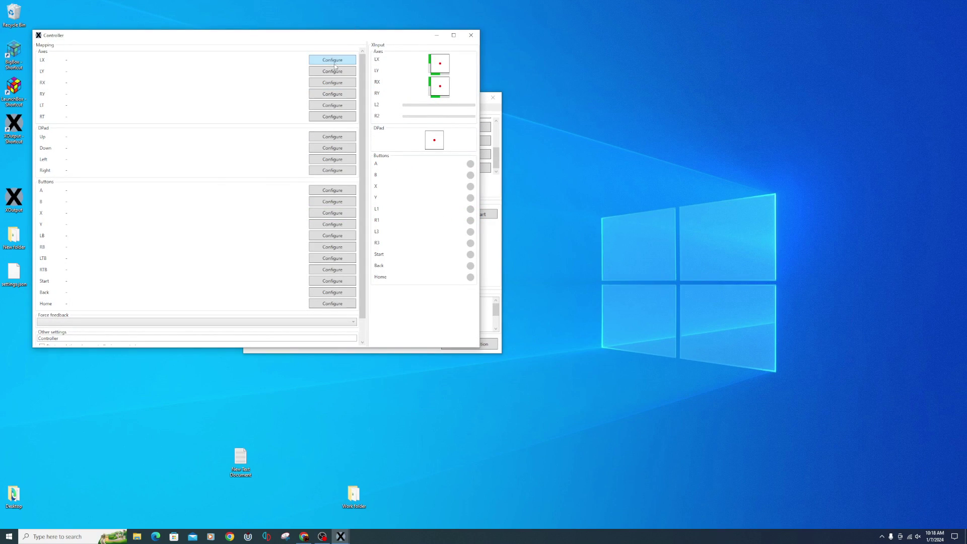
# Step: Map LX to the Thrustmaster Advanced Mode Racer's X-Axis (Wheel), RT to its Slider and LT to its Y-Axis
pyautogui.click(333, 60)
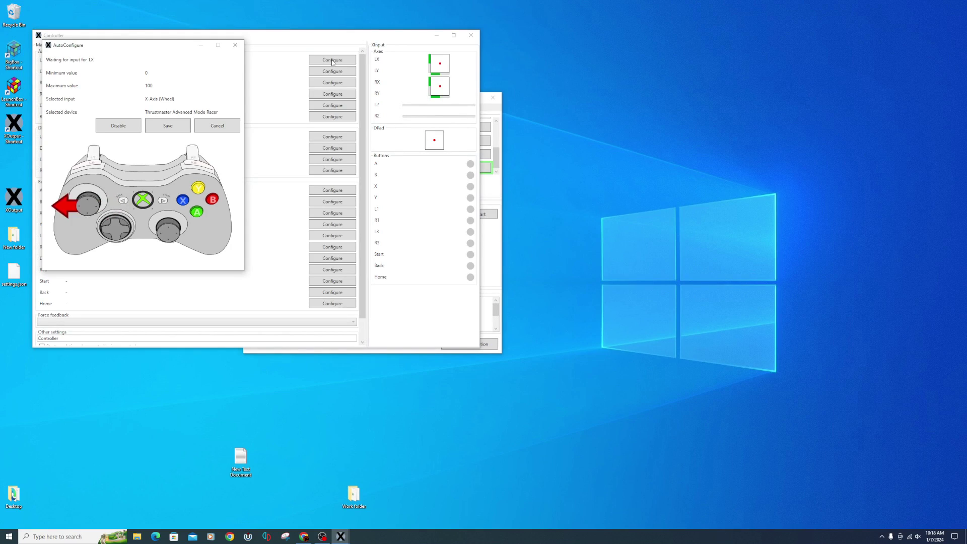
pyautogui.click(166, 125)
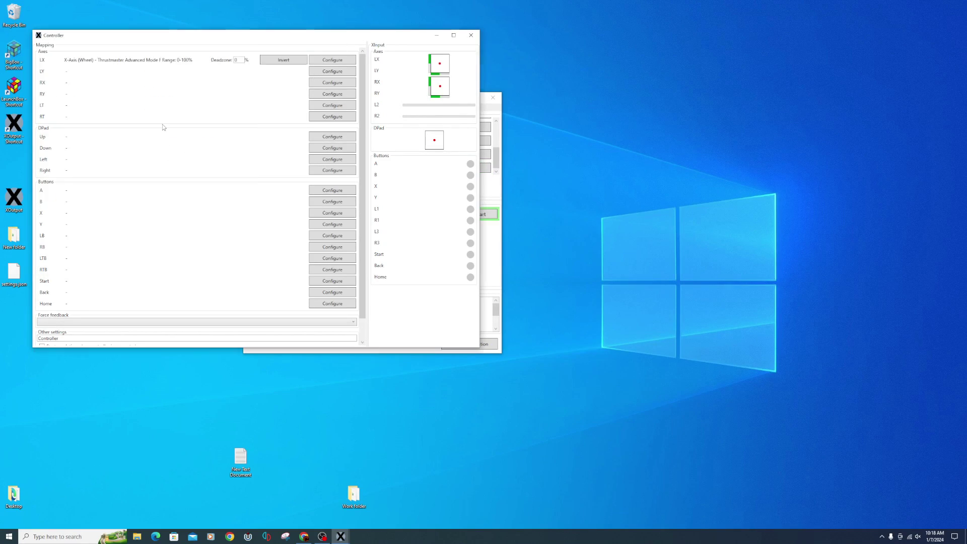
pyautogui.click(337, 120)
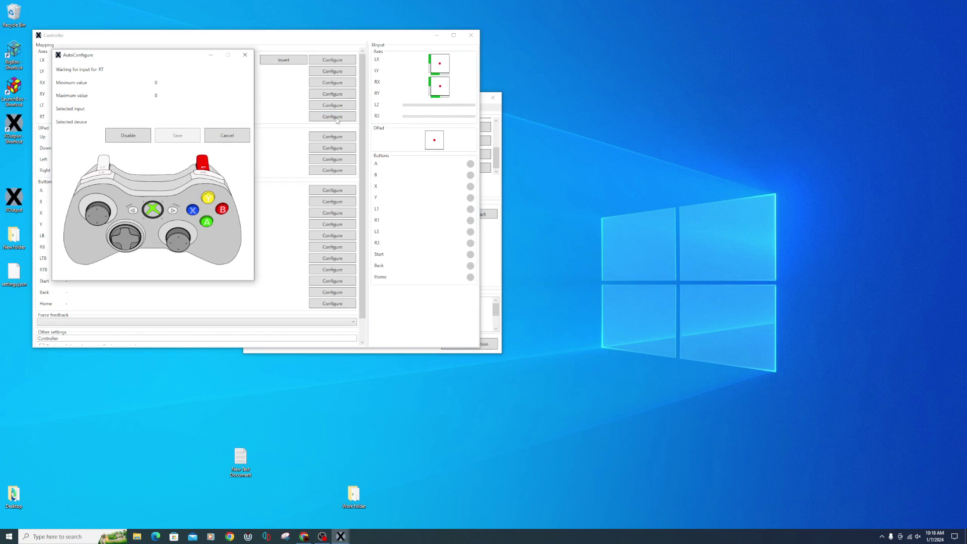
pyautogui.click(187, 135)
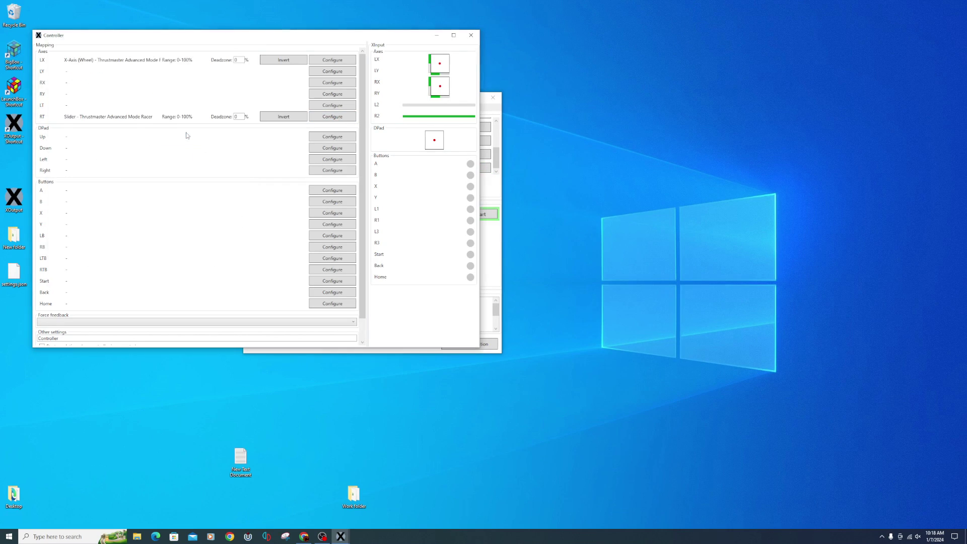
pyautogui.click(327, 106)
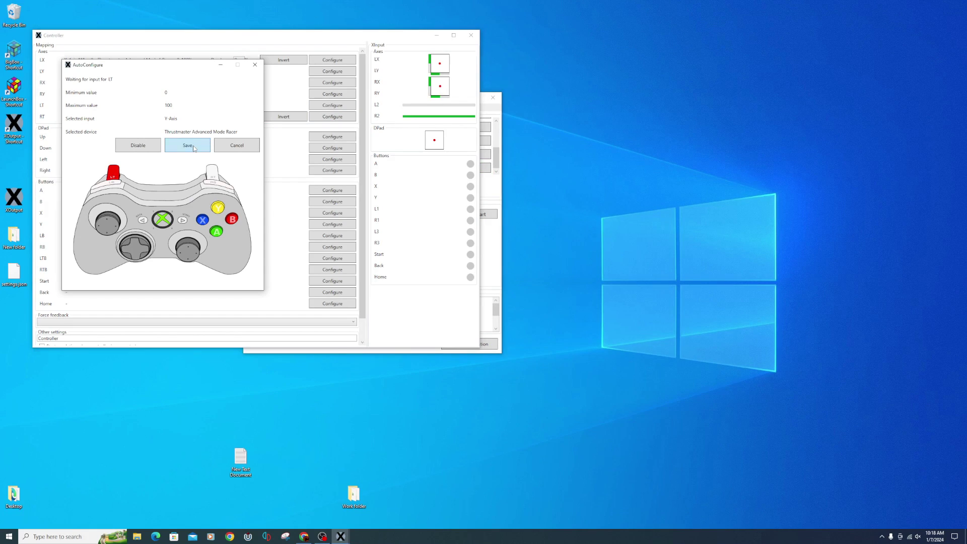
pyautogui.click(193, 147)
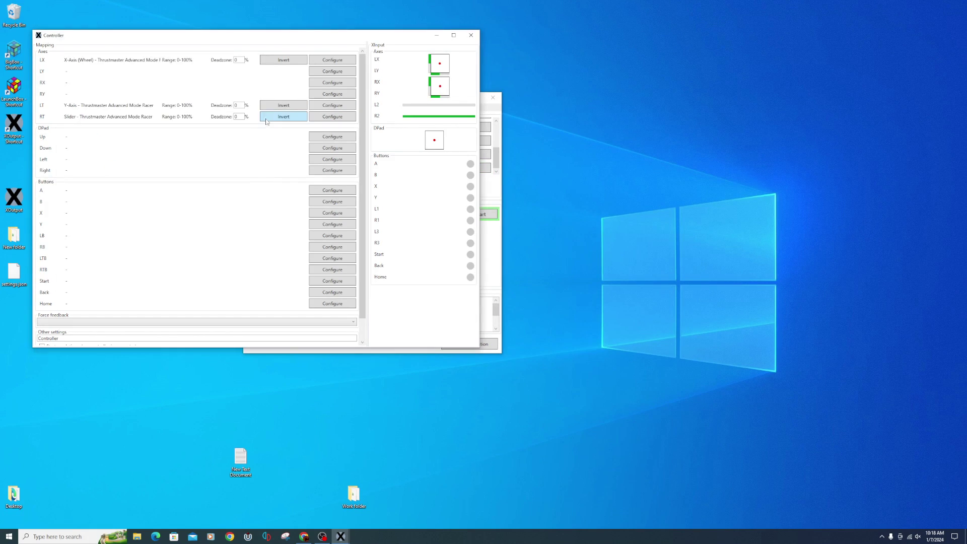
# Step: Map controller buttons A, B, X and Y to wheel buttons 6, 5, 4 and 3
pyautogui.click(320, 194)
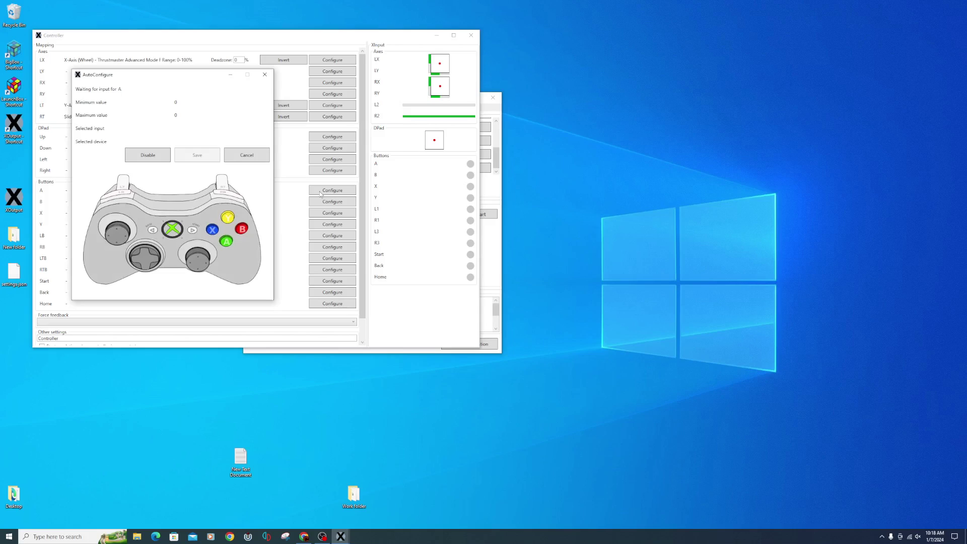
pyautogui.click(213, 158)
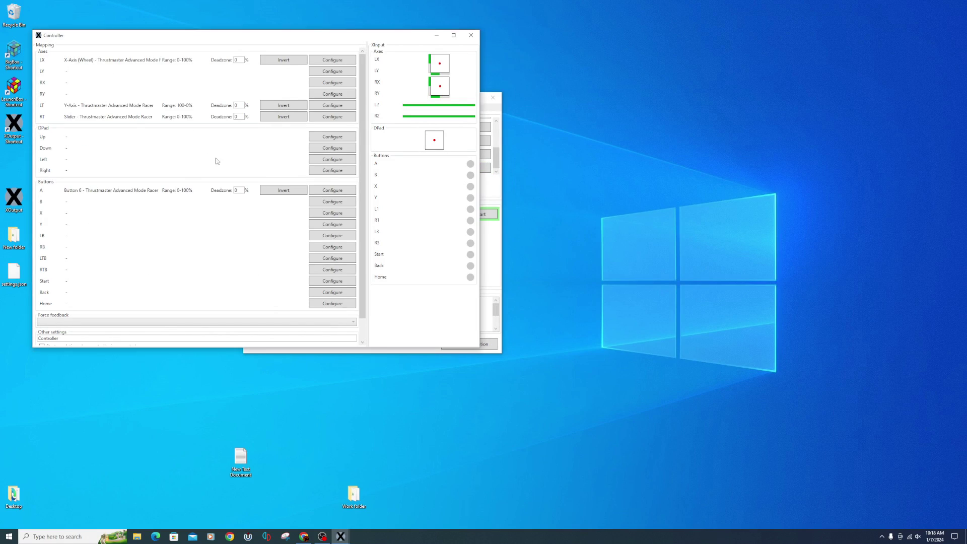
pyautogui.click(325, 202)
pyautogui.click(197, 155)
pyautogui.click(319, 213)
pyautogui.click(217, 174)
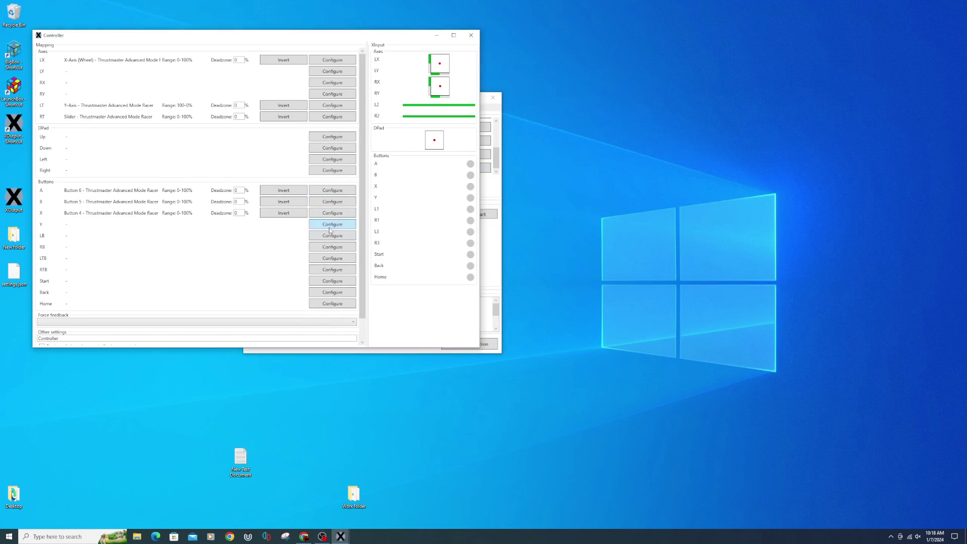
pyautogui.click(328, 224)
pyautogui.click(227, 181)
# Step: Map Start to wheel button 9 and Back to wheel button 10, and close the controller mapping
pyautogui.click(333, 281)
pyautogui.click(244, 196)
pyautogui.click(332, 292)
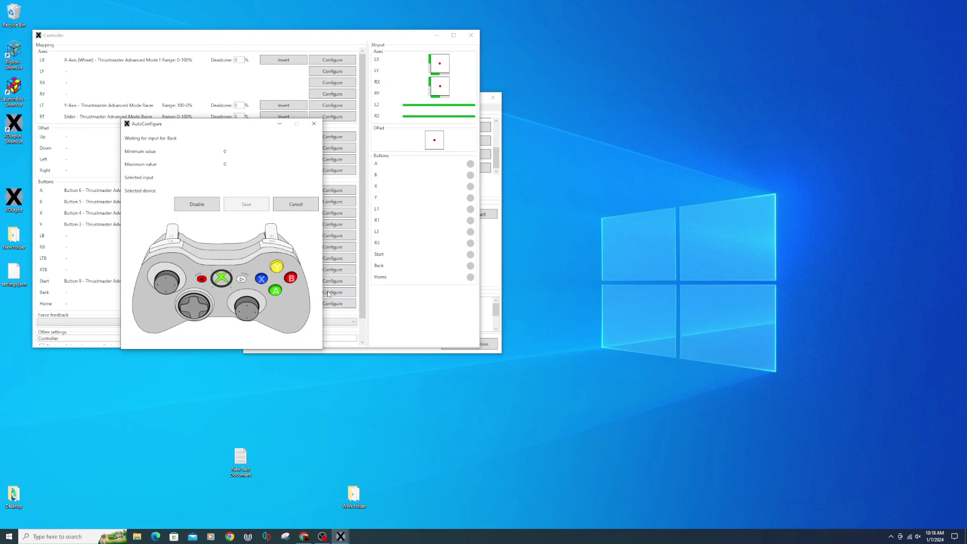
pyautogui.click(197, 201)
pyautogui.scroll(-1, 120, 336)
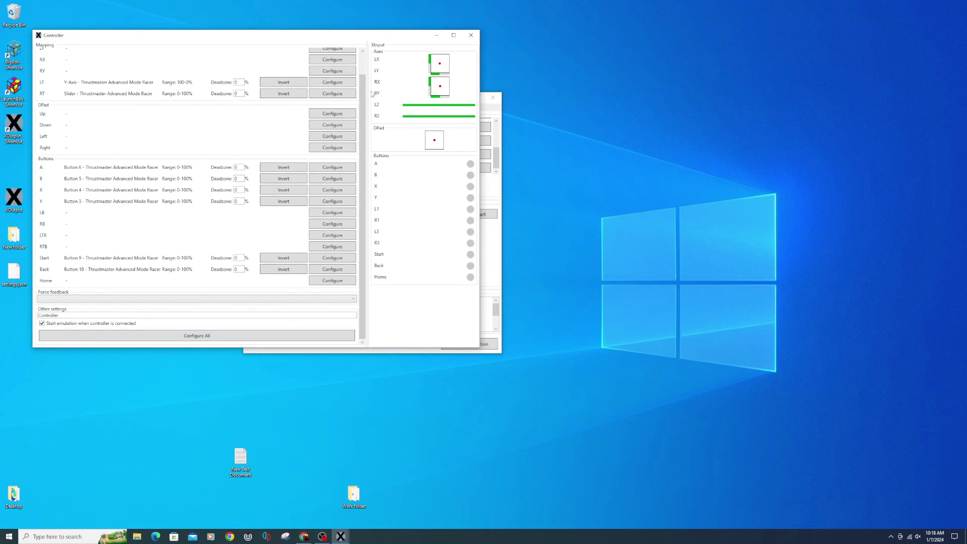
pyautogui.click(471, 35)
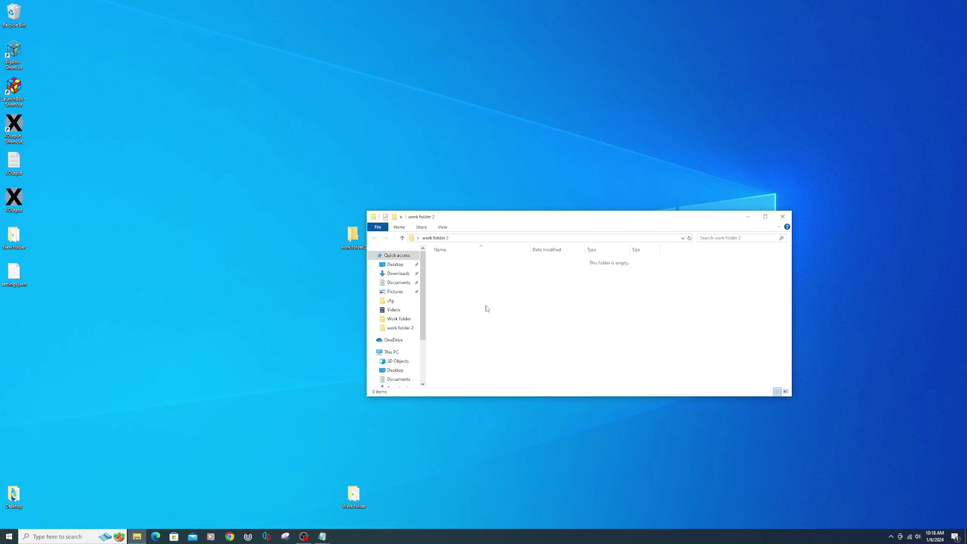
# Step: Create a new AutoHotkey script named Start App in work folder 2
pyautogui.rightClick(486, 307)
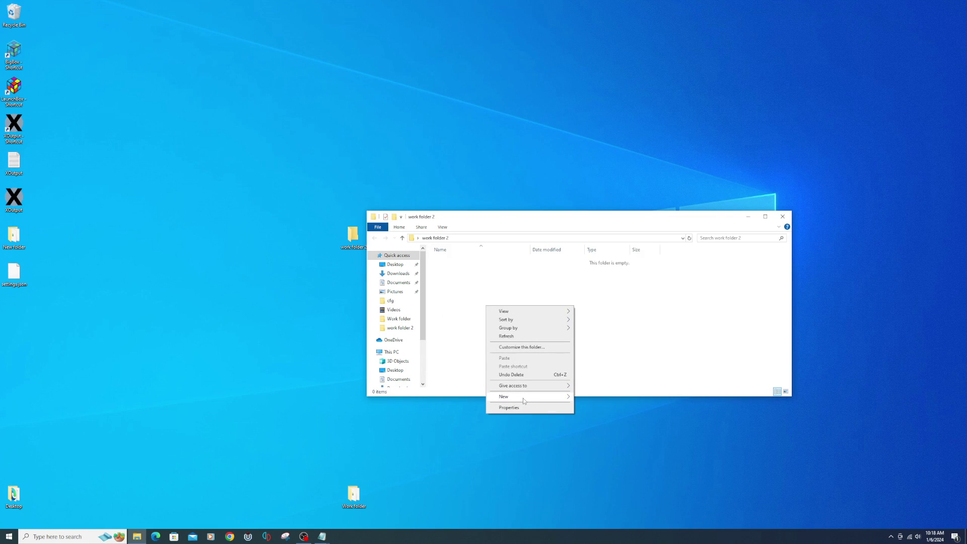
pyautogui.moveTo(523, 398)
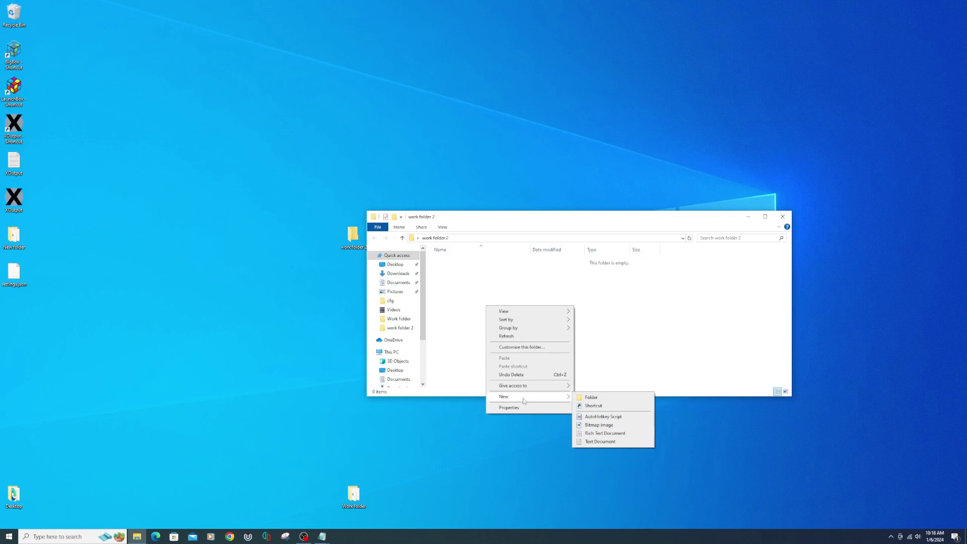
pyautogui.click(602, 418)
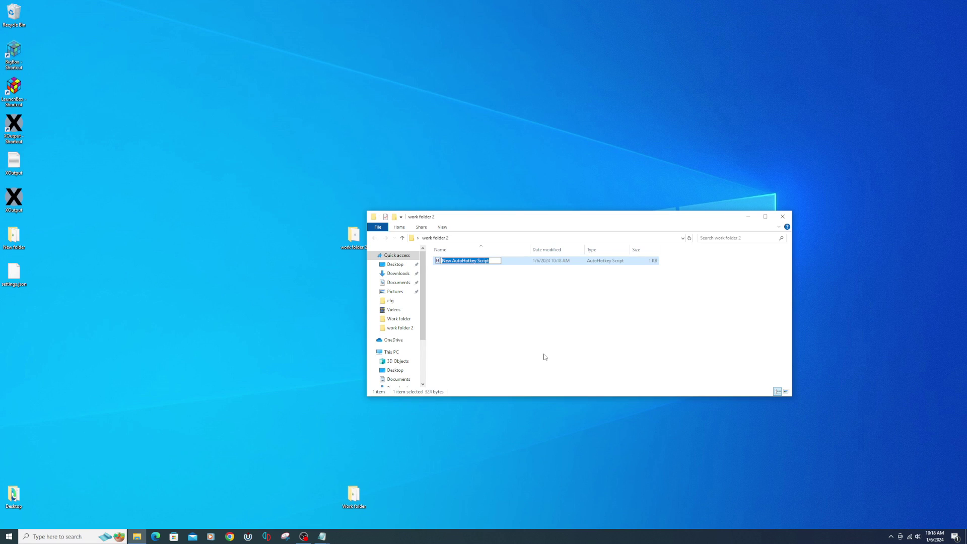
pyautogui.write('Start App')
pyautogui.click(500, 312)
# Step: Open the Start App script for editing in Notepad
pyautogui.click(448, 261)
pyautogui.rightClick(449, 261)
pyautogui.click(464, 291)
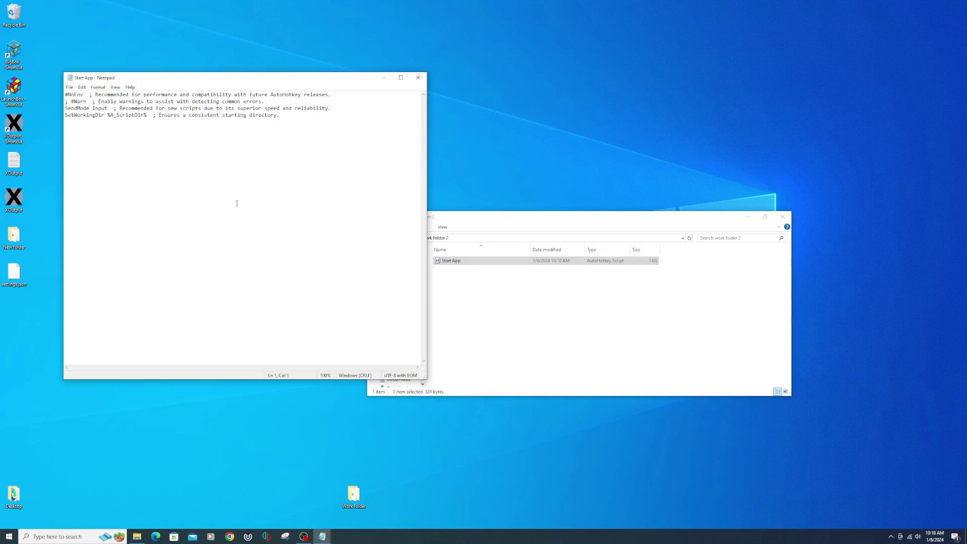
# Step: Replace the Start App script's contents with the copied code that runs XOutput.exe, waits 2000 ms and minimizes it, and save and close the file
pyautogui.moveTo(350, 137); pyautogui.dragTo(29, 95)
pyautogui.rightClick(110, 115)
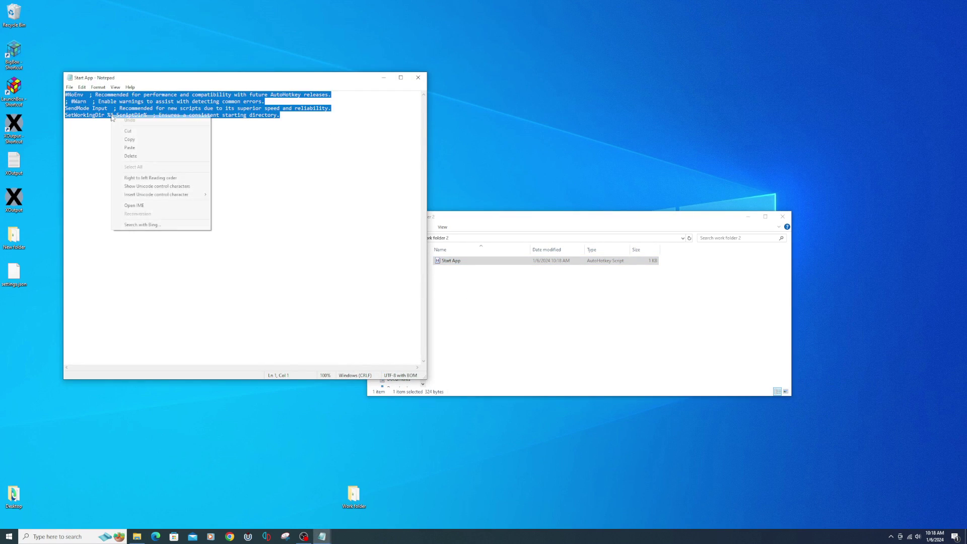
pyautogui.click(126, 147)
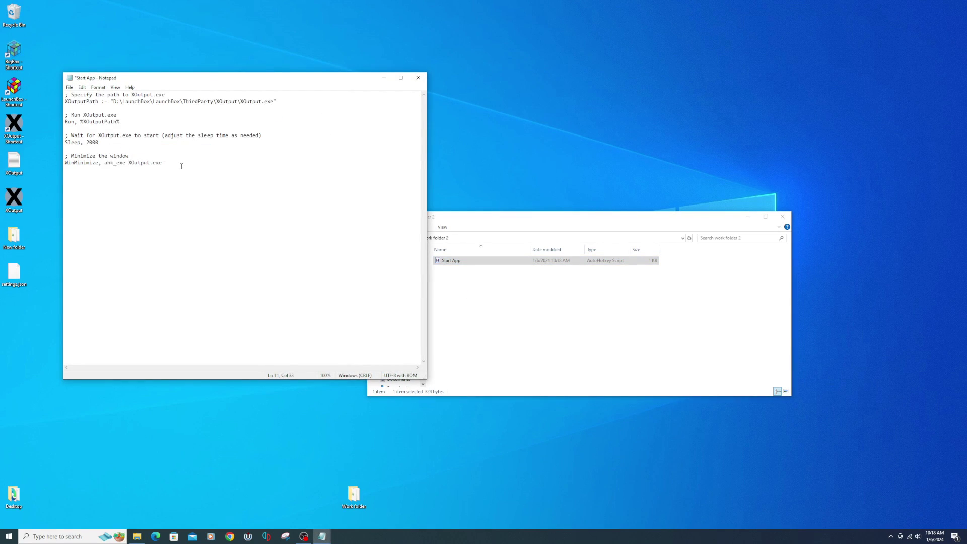
pyautogui.moveTo(114, 102); pyautogui.dragTo(273, 102)
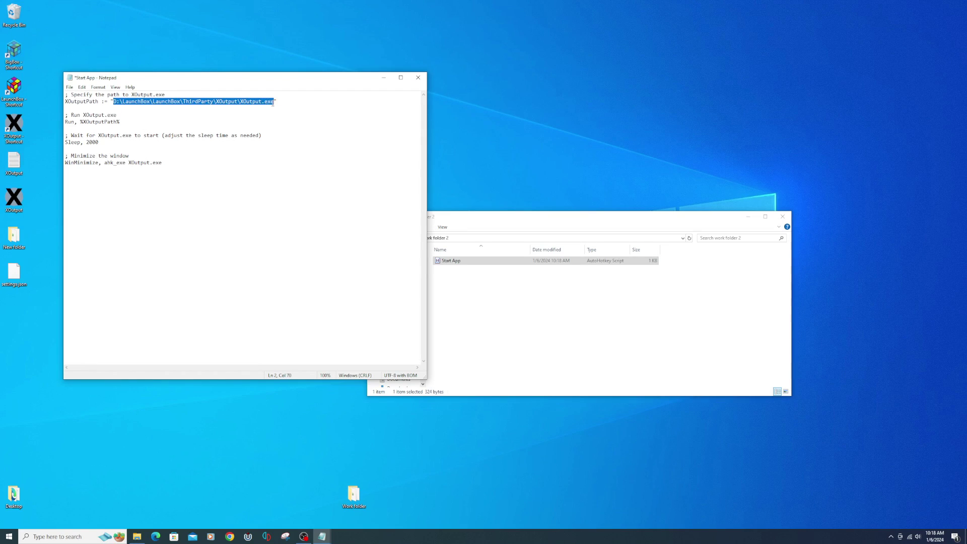
pyautogui.click(270, 150)
pyautogui.click(69, 87)
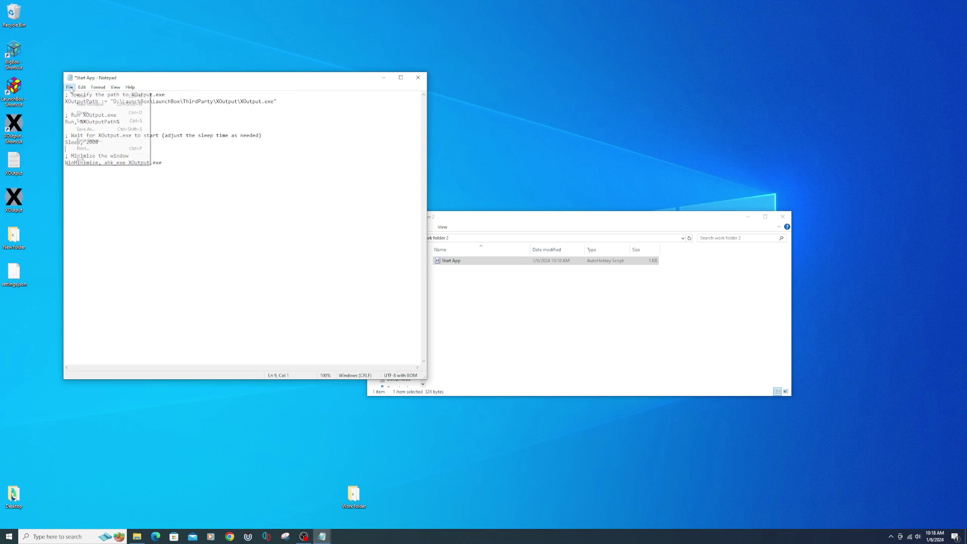
pyautogui.click(80, 121)
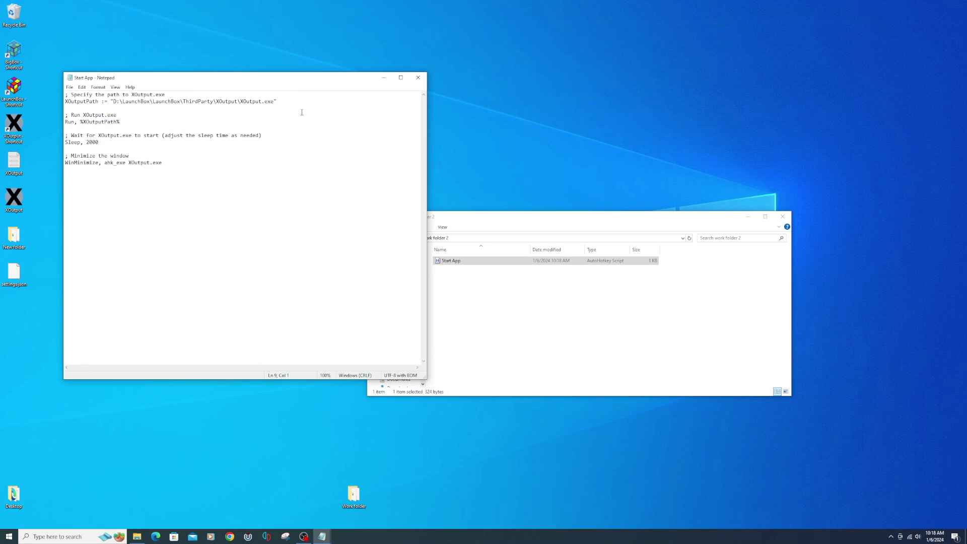
pyautogui.click(419, 78)
# Step: Create a second AutoHotkey script named Close App and Script in work folder 2
pyautogui.rightClick(509, 302)
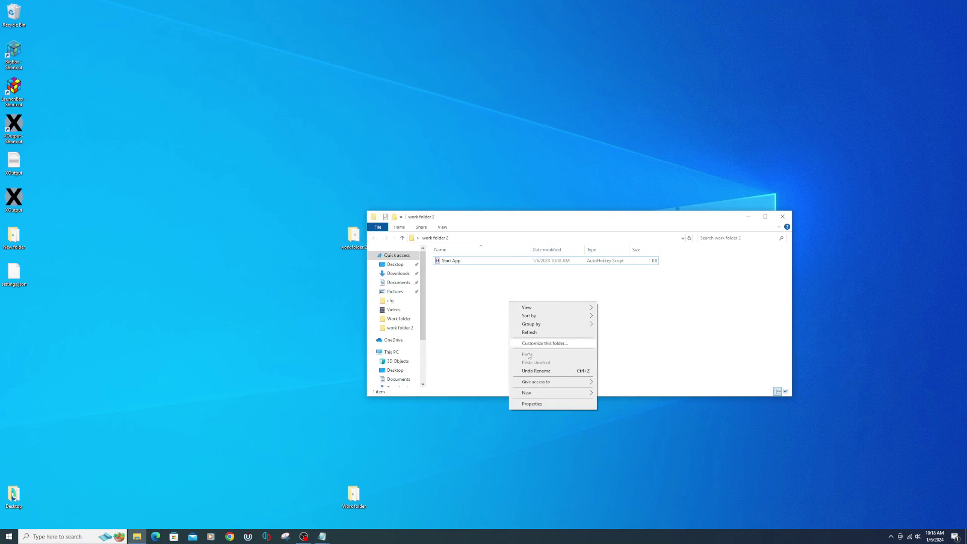
pyautogui.moveTo(530, 393)
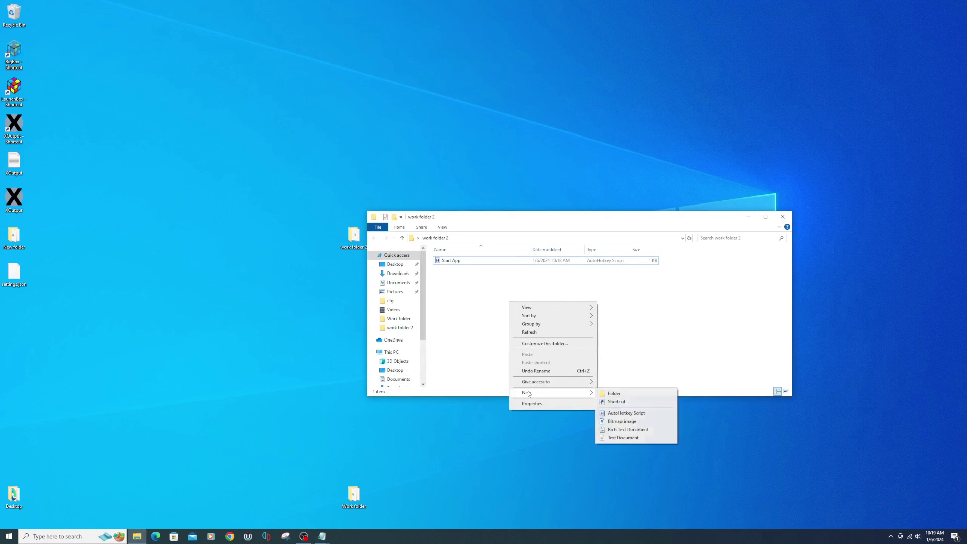
pyautogui.click(616, 414)
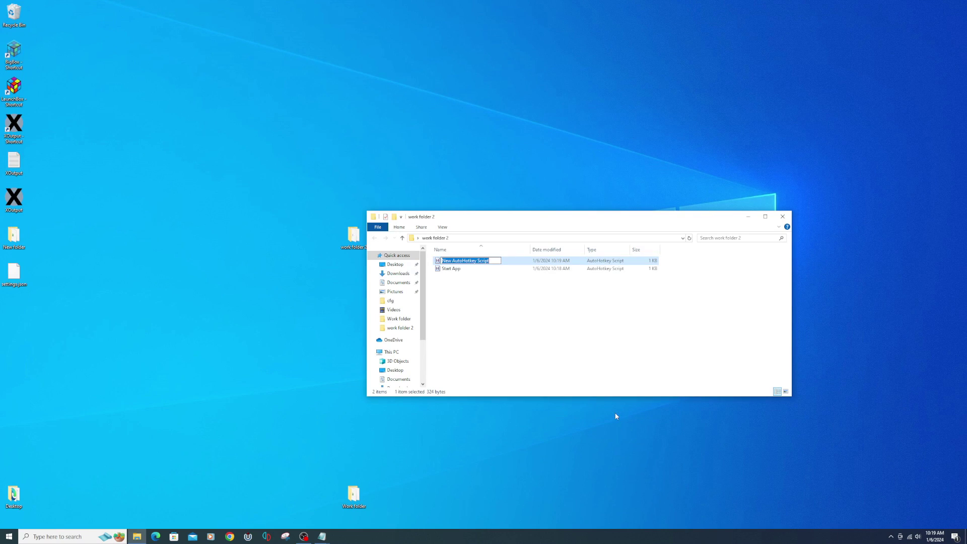
pyautogui.write('Close App and Script')
pyautogui.press('Return')
# Step: Replace the Close App and Script contents with the copied code that closes XOutput.exe on Escape, and save and close the file
pyautogui.rightClick(457, 262)
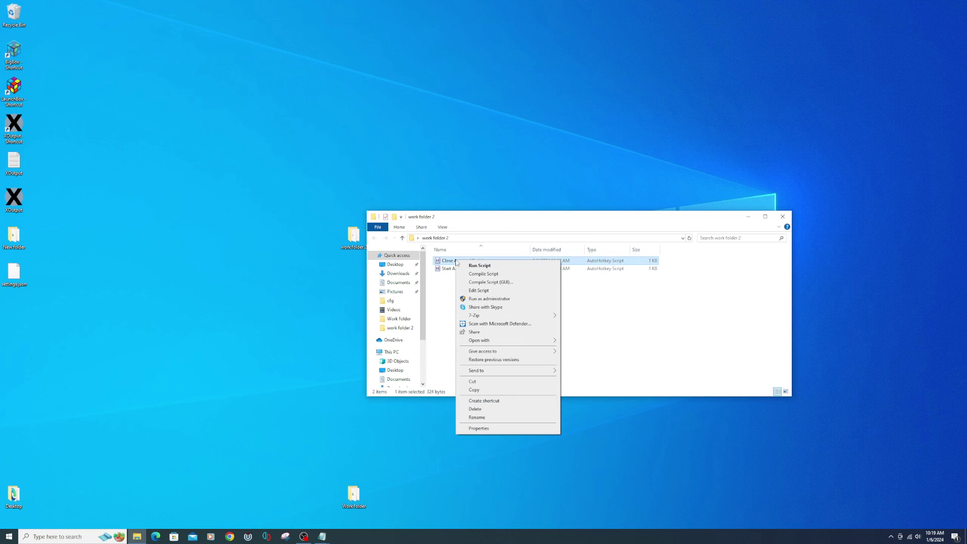
pyautogui.click(471, 290)
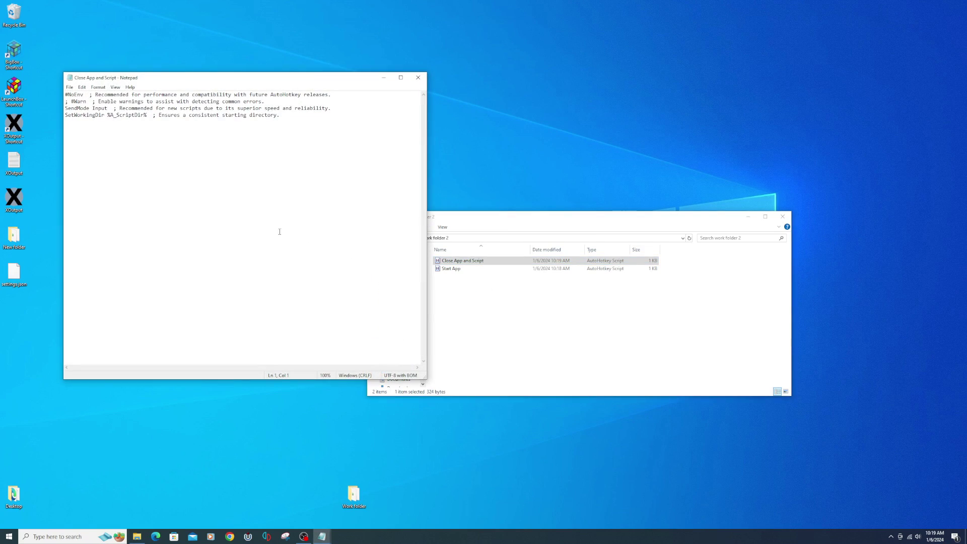
pyautogui.moveTo(336, 144); pyautogui.dragTo(65, 93)
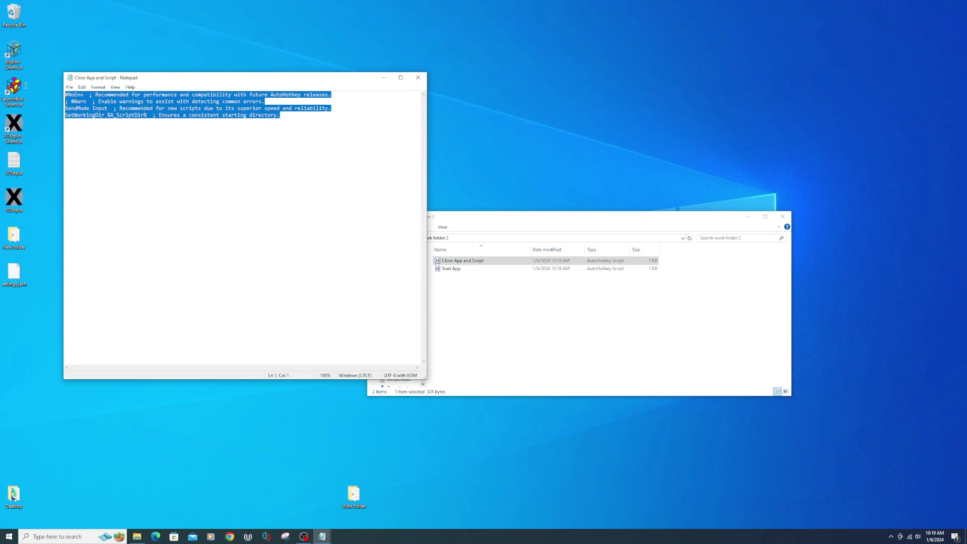
pyautogui.rightClick(107, 105)
pyautogui.click(126, 134)
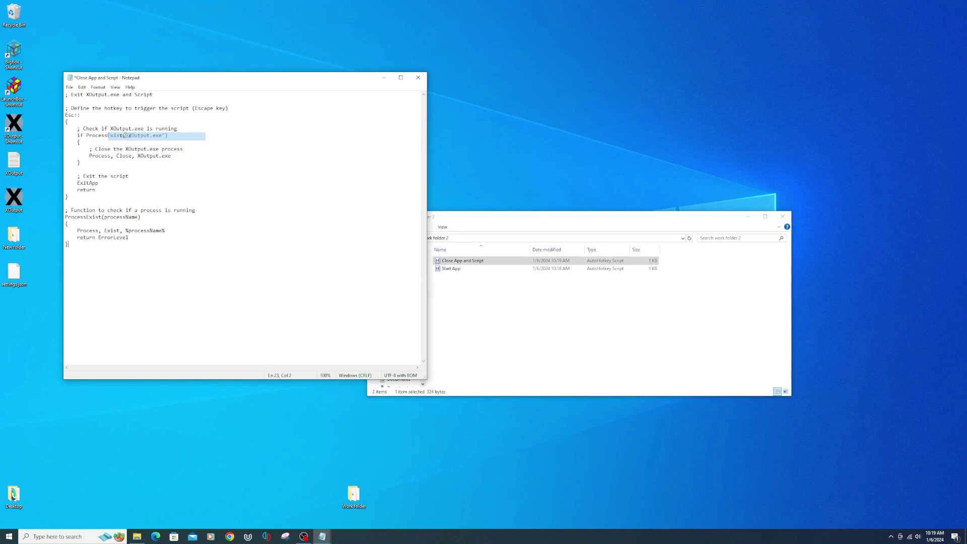
pyautogui.click(69, 87)
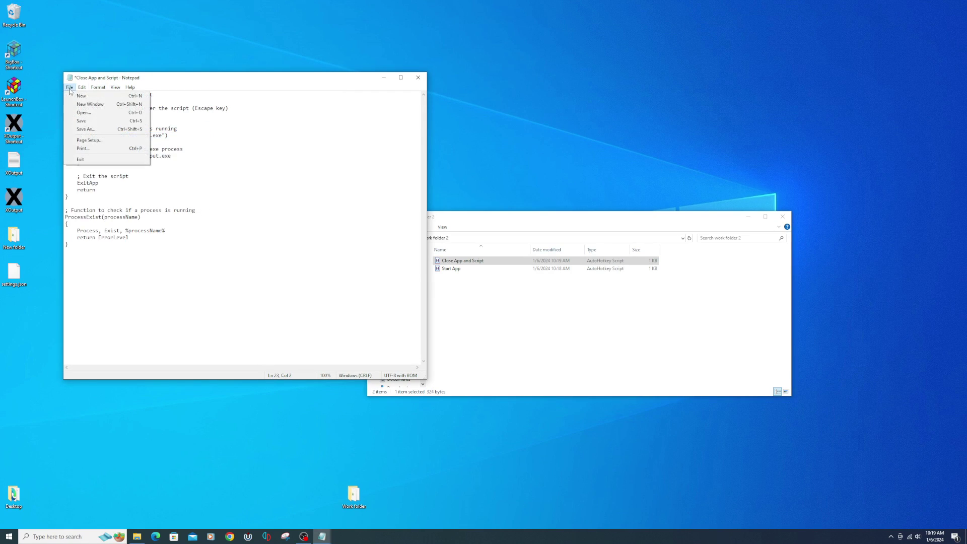
pyautogui.click(81, 120)
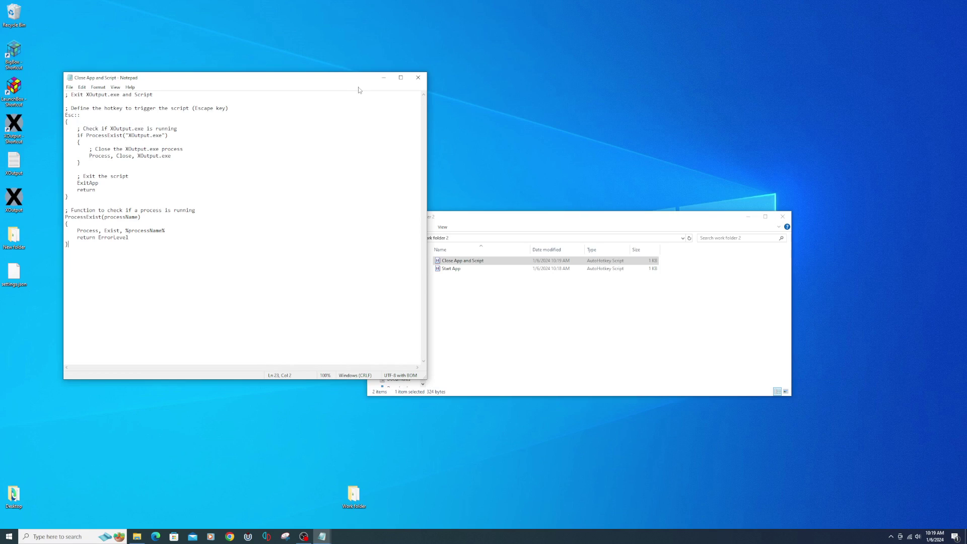
pyautogui.click(418, 78)
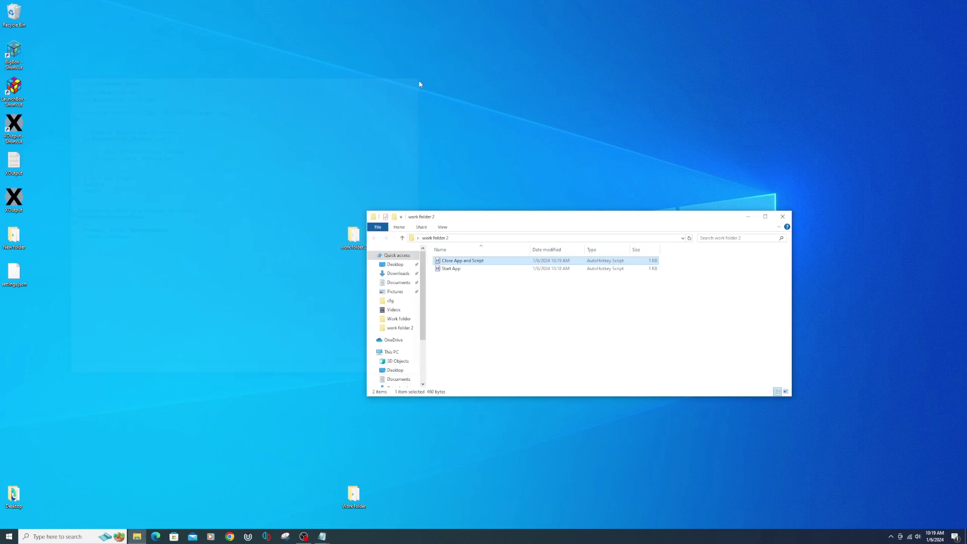
# Step: Compile both AutoHotkey scripts, Close App and Script and Start App, in work folder 2
pyautogui.click(476, 295)
pyautogui.moveTo(470, 290); pyautogui.dragTo(439, 259)
pyautogui.rightClick(439, 260)
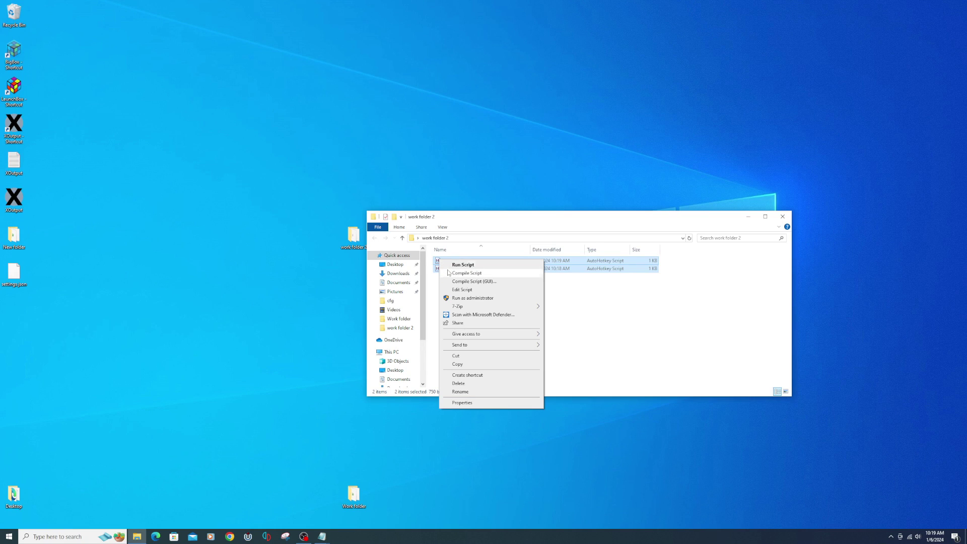
pyautogui.click(452, 273)
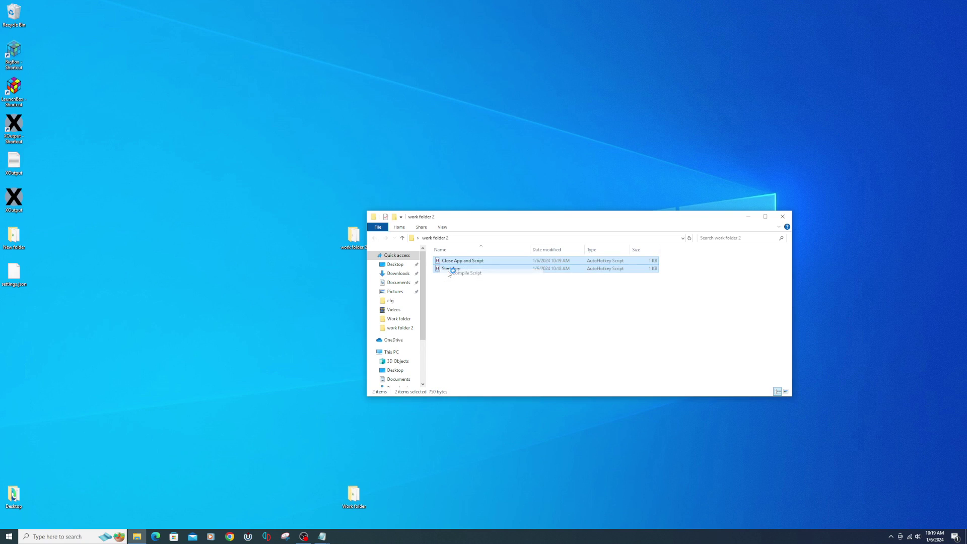
pyautogui.click(470, 305)
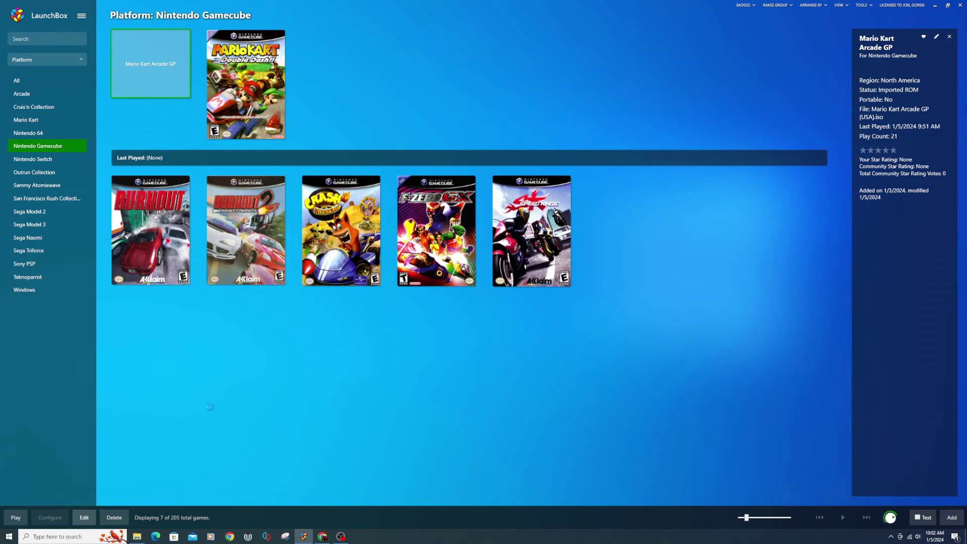
# Step: In LaunchBox, add Start App from the desktop Work folder as an additional app for Mario Kart Arcade GP, run automatically before the main application
pyautogui.click(327, 191)
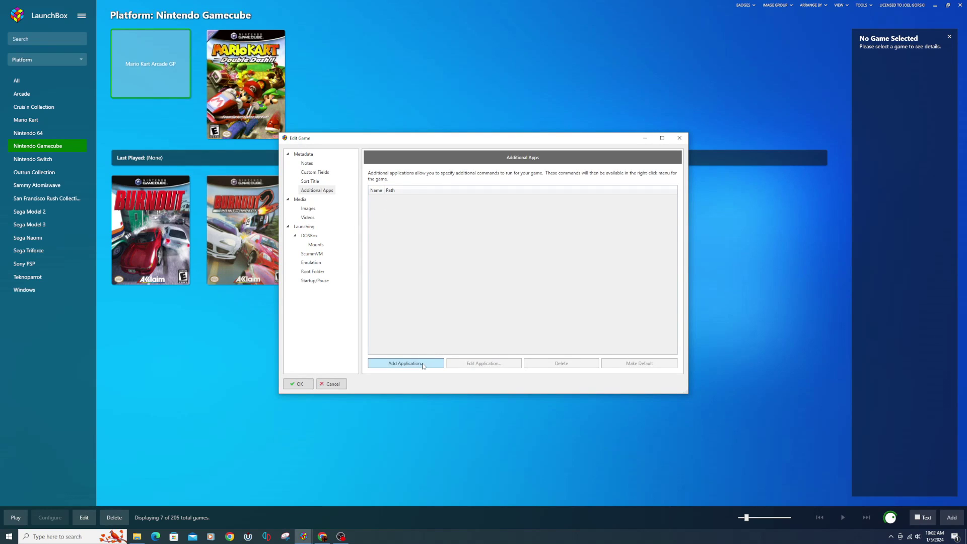
pyautogui.click(423, 365)
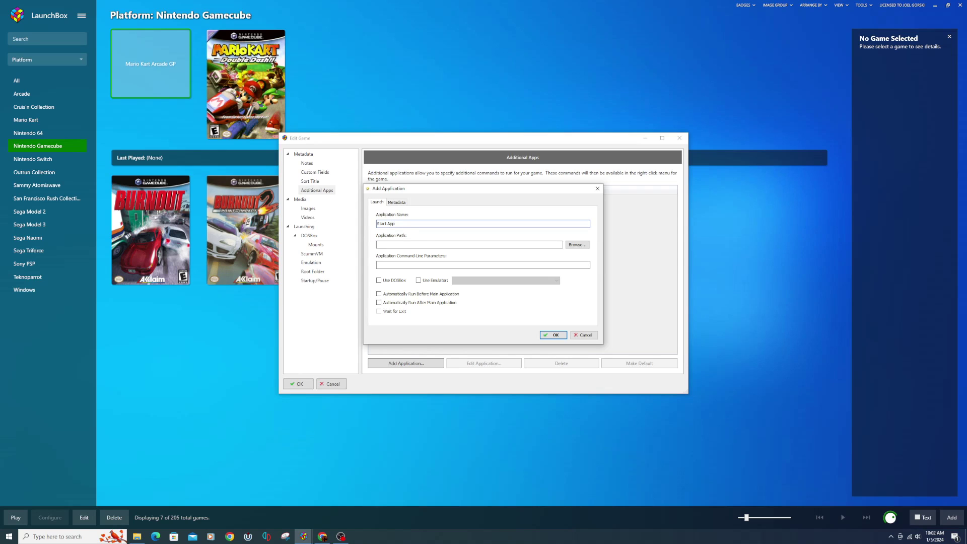
pyautogui.click(578, 245)
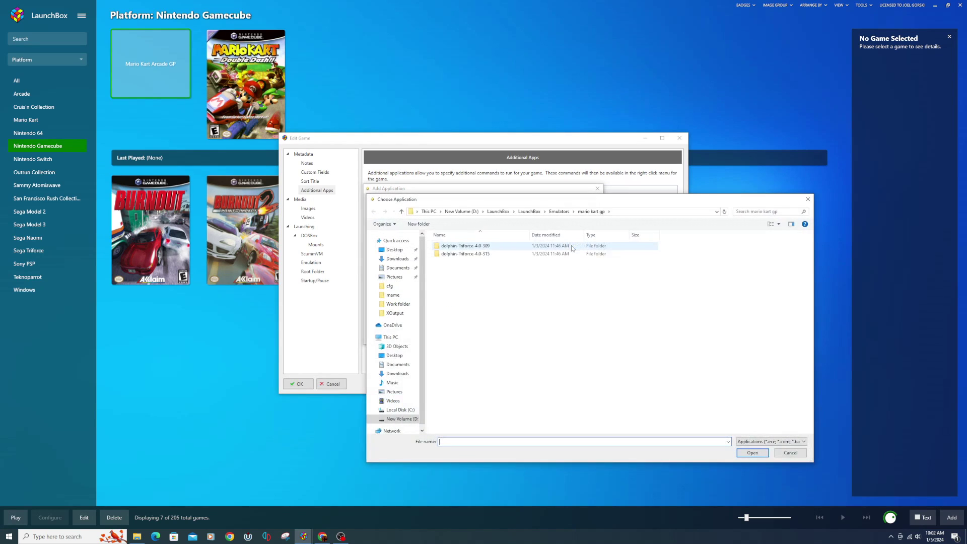
pyautogui.click(395, 250)
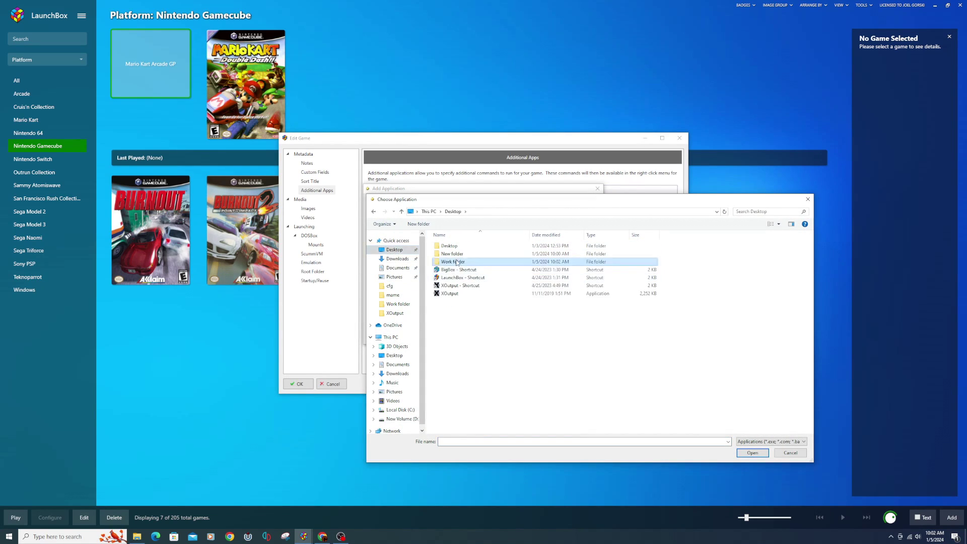
pyautogui.doubleClick(455, 261)
pyautogui.click(455, 255)
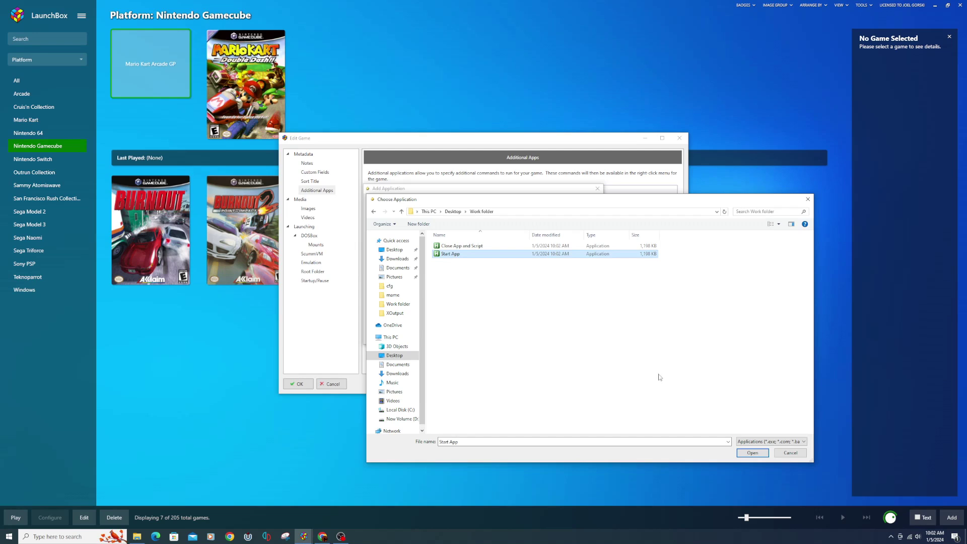
pyautogui.click(753, 452)
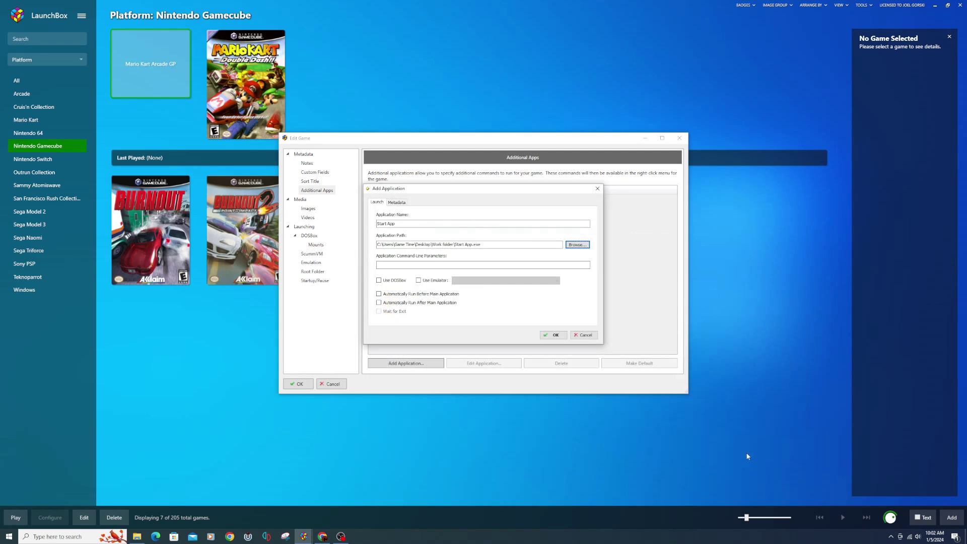
pyautogui.click(380, 294)
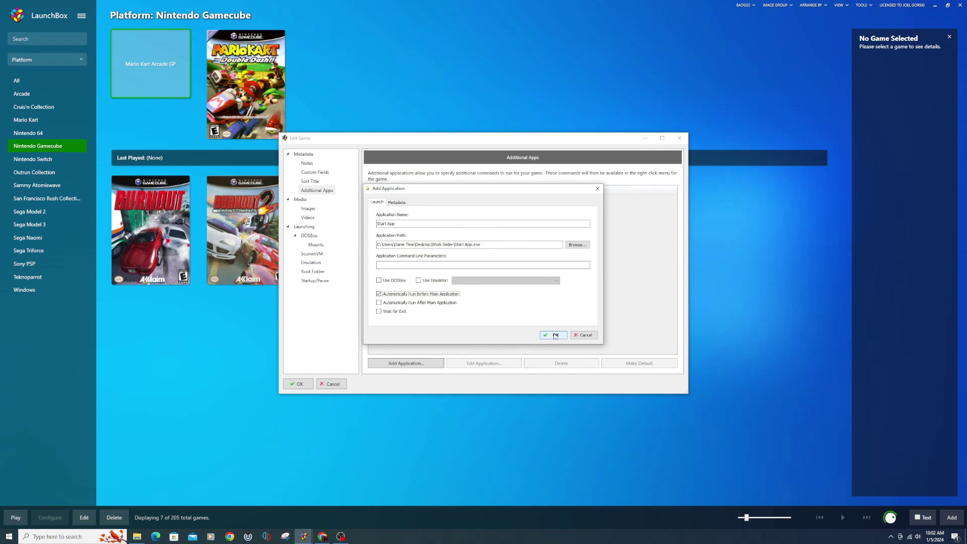
pyautogui.click(556, 335)
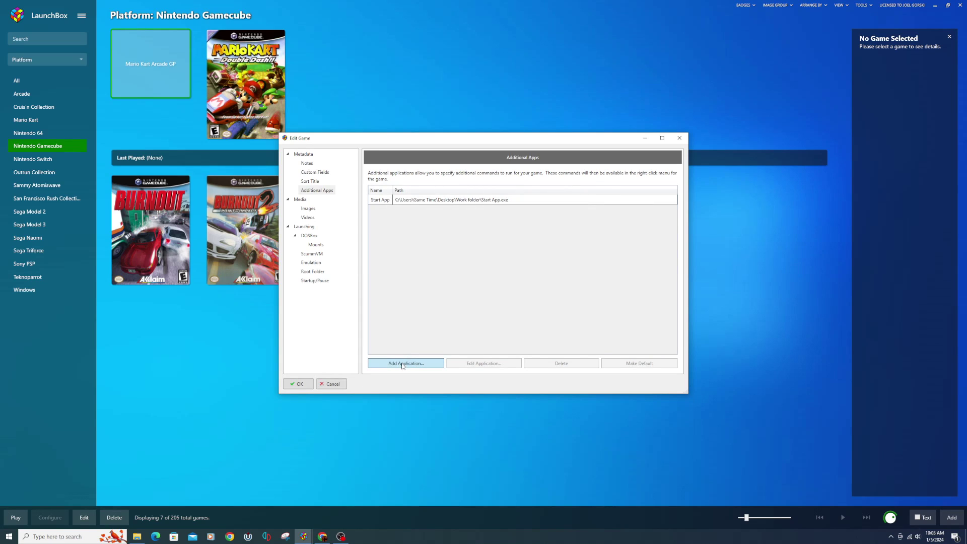
# Step: Add Close App and Script from Work folder as another additional app run automatically before the main application, and save the game's settings
pyautogui.click(403, 363)
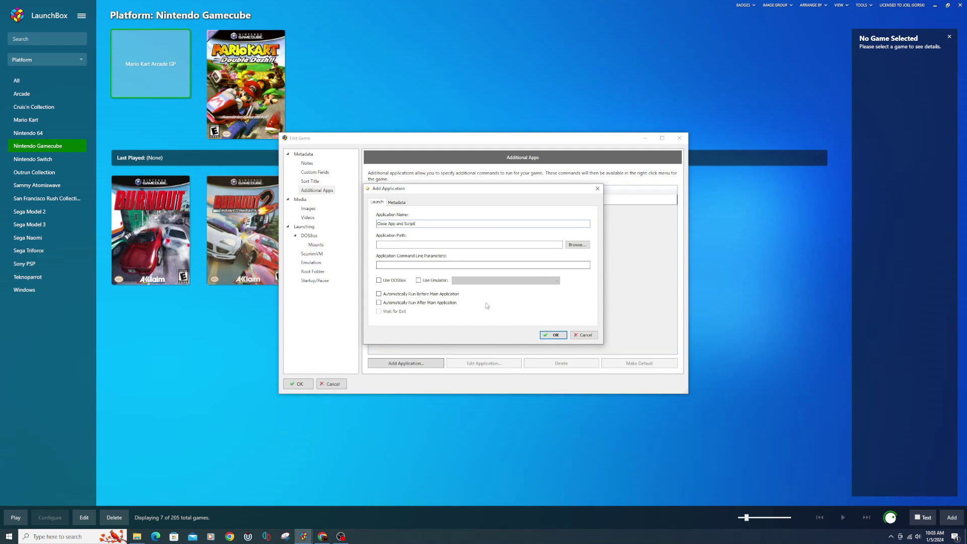
pyautogui.click(578, 245)
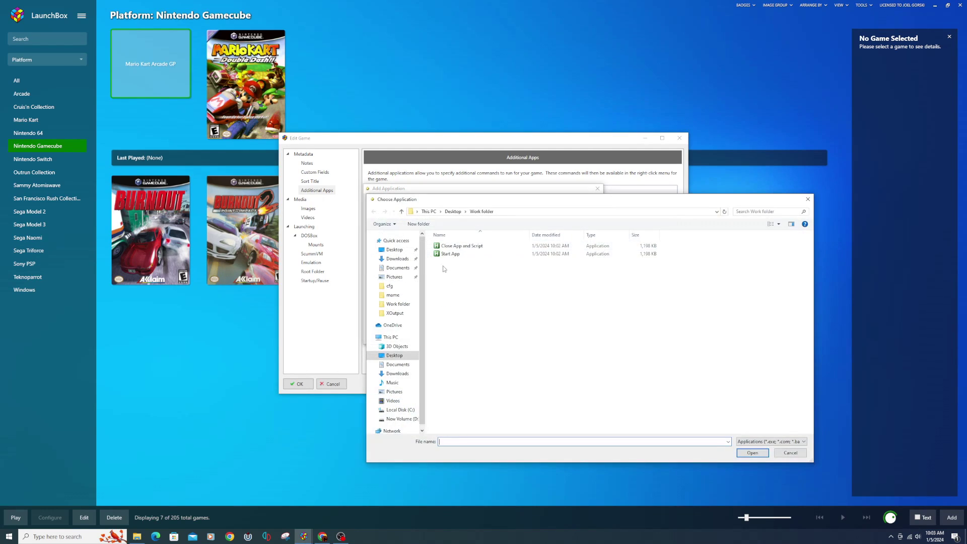
pyautogui.click(448, 247)
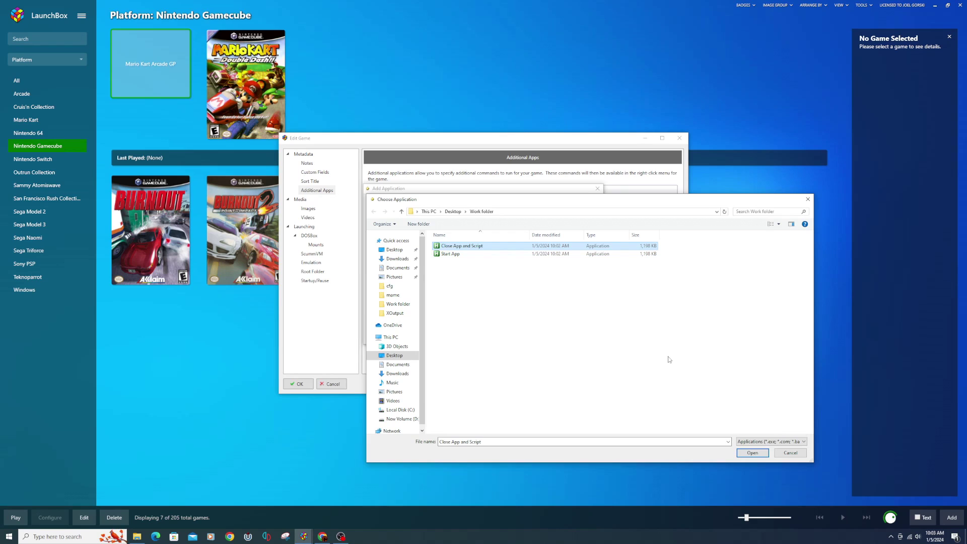
pyautogui.click(756, 453)
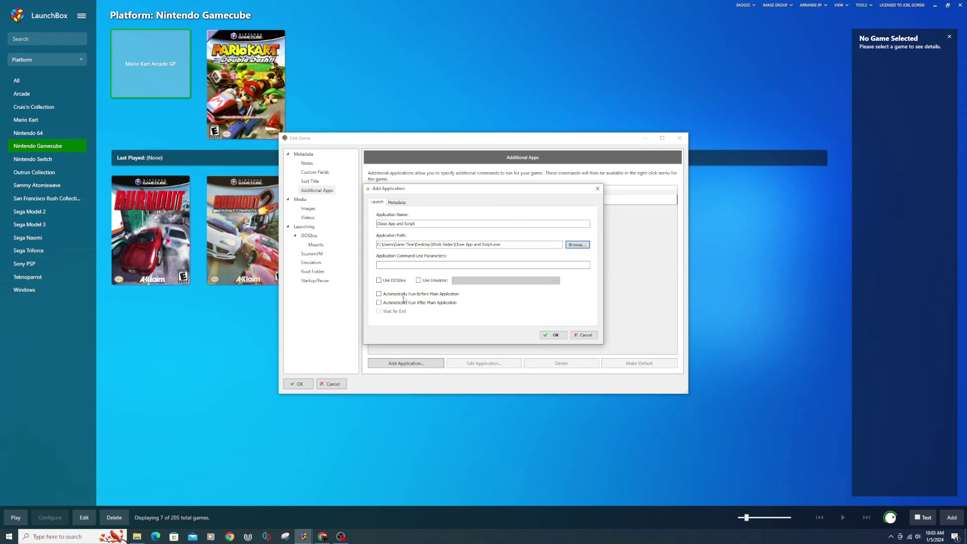
pyautogui.click(386, 296)
pyautogui.click(555, 336)
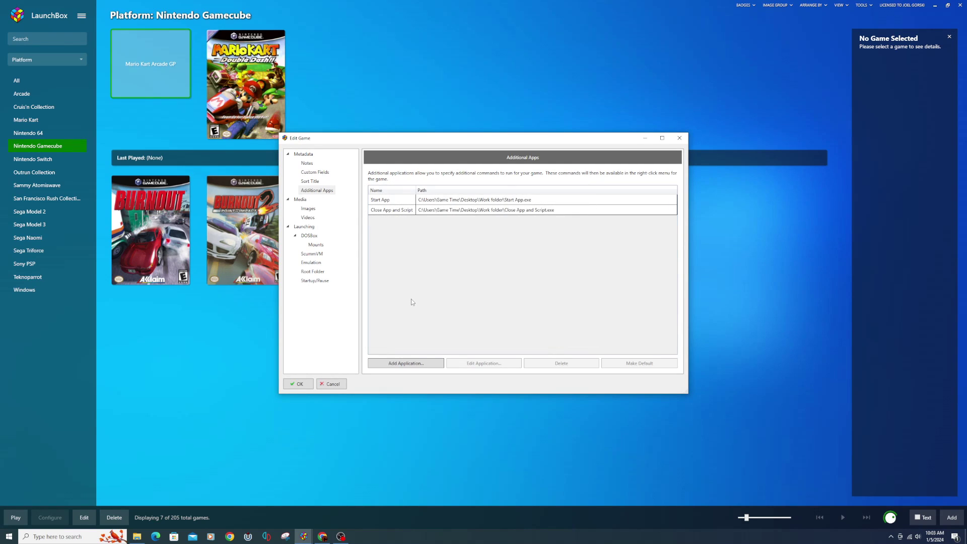
pyautogui.click(297, 384)
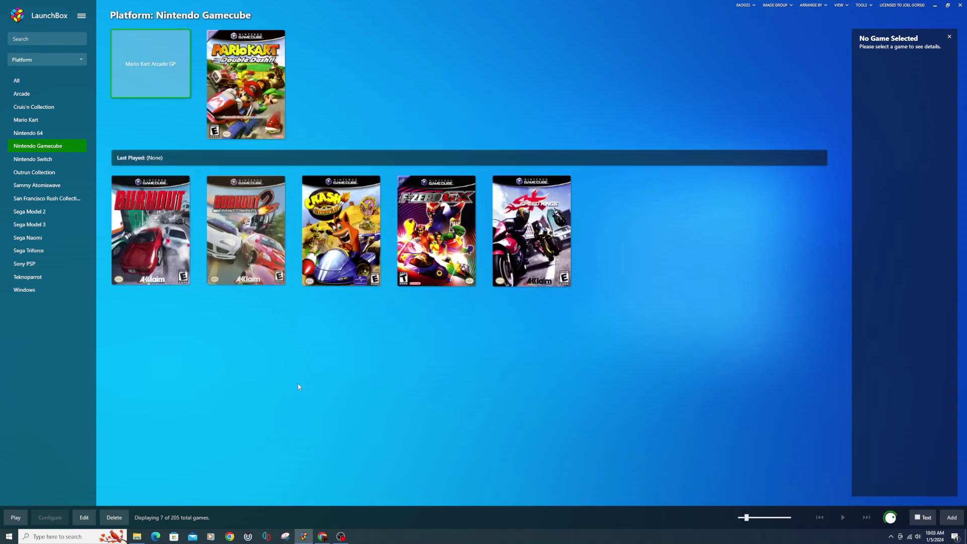
# Step: Launch Mario Kart Arcade GP and enter A as the player name to test the setup
pyautogui.click(150, 93)
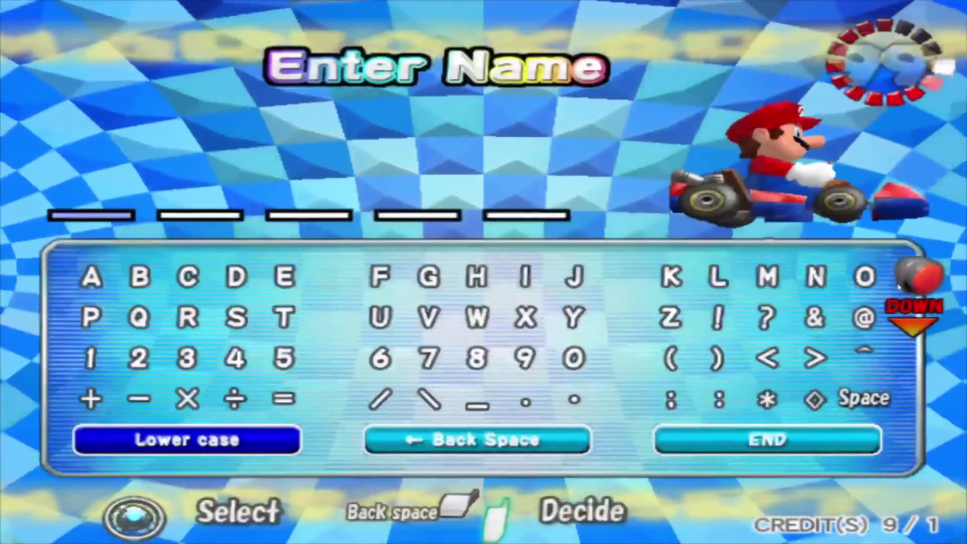
pyautogui.press('x')
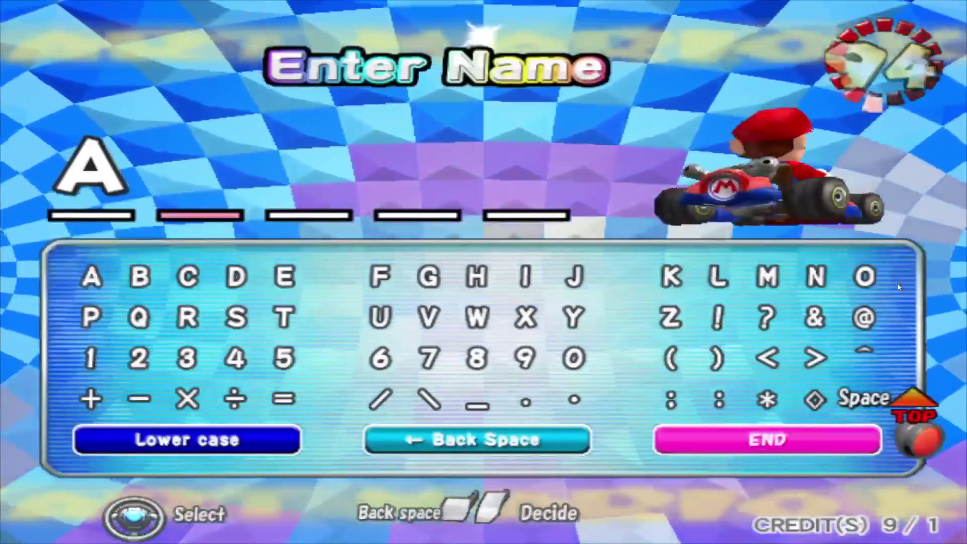
pyautogui.press('x')
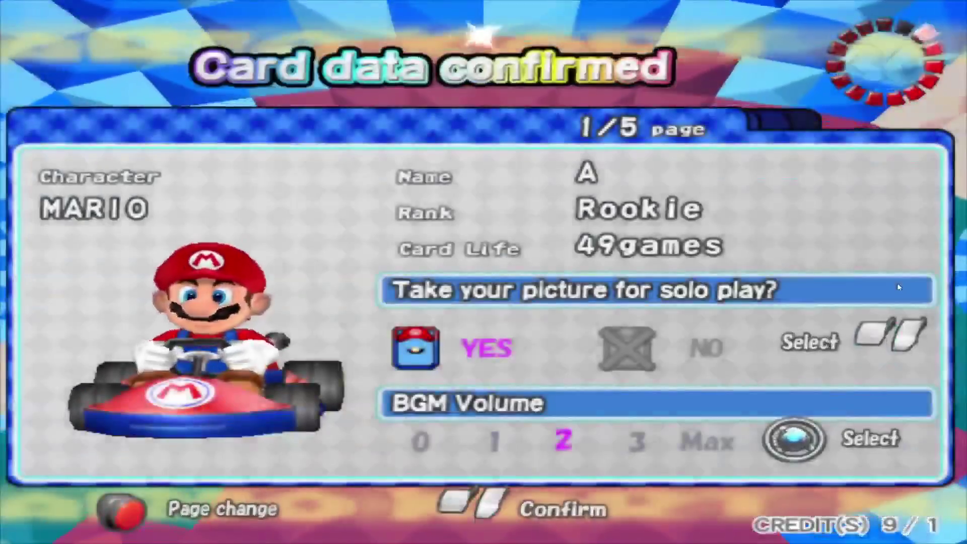